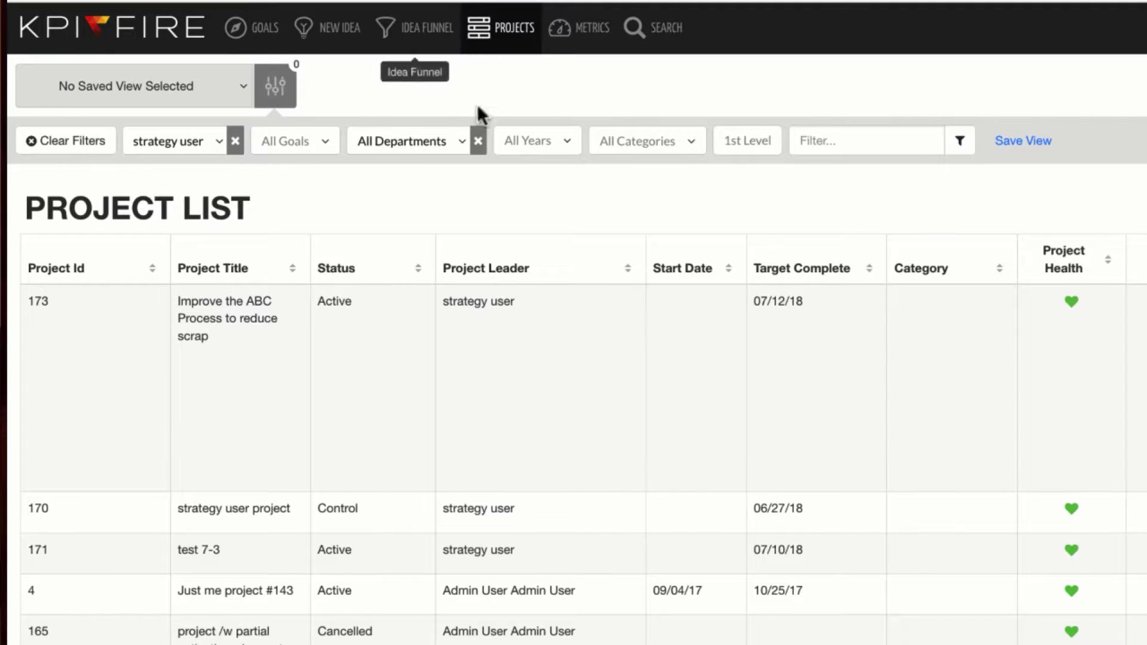
# Create a new project named 'Improve the ABC Process to reduce scrap' in the East department
pyautogui.click(962, 79)
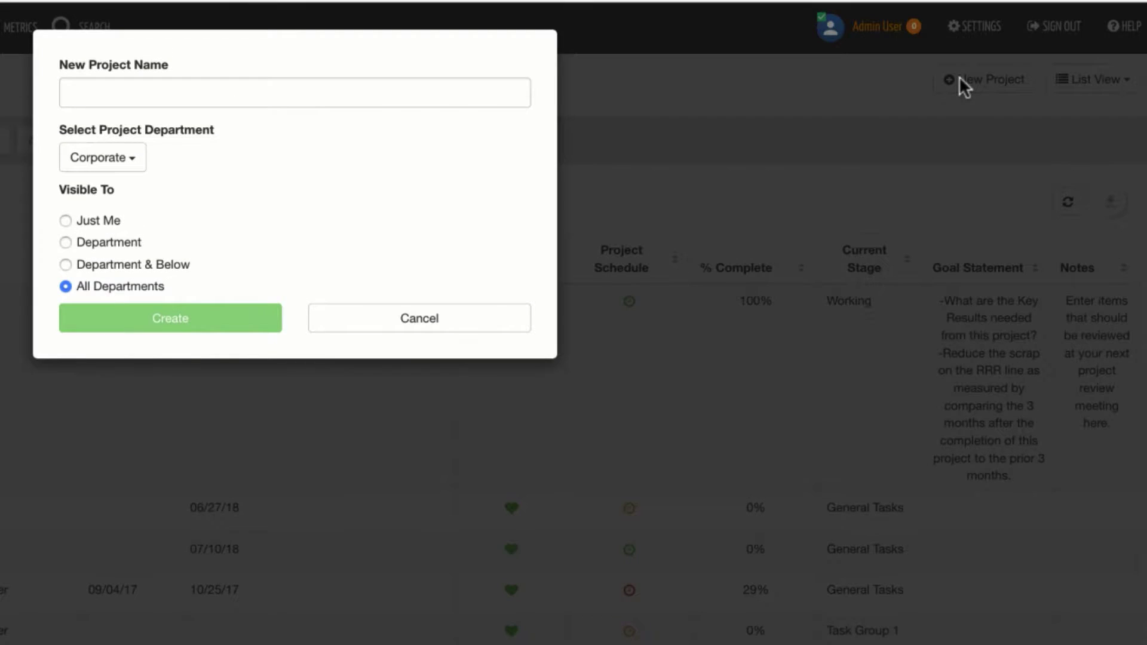
pyautogui.click(230, 93)
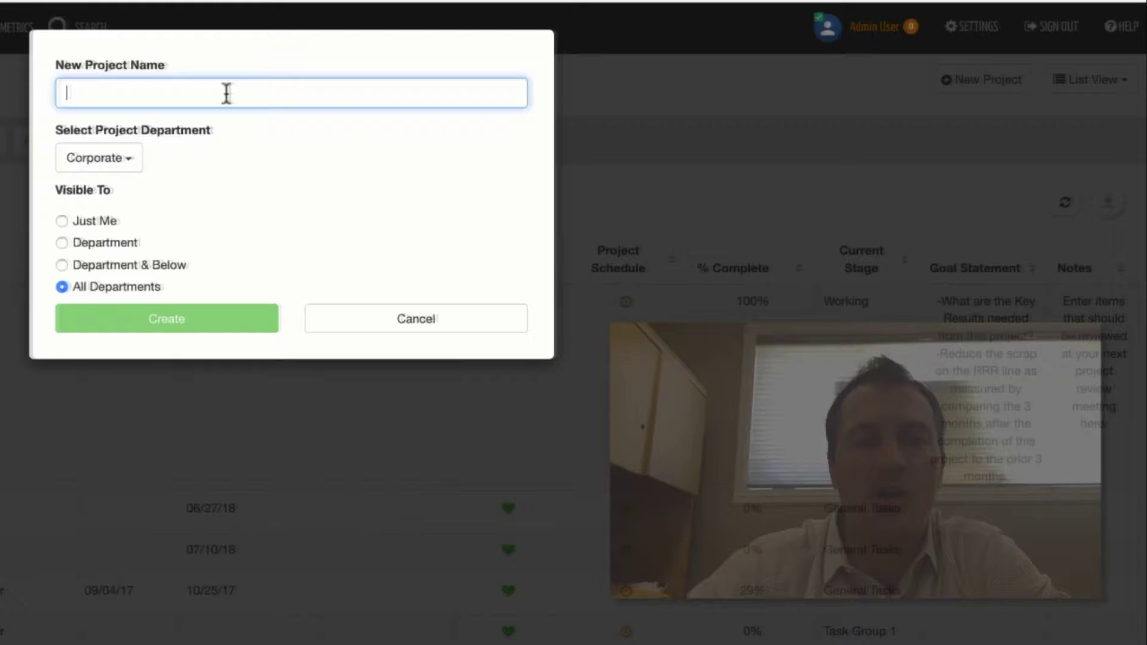
pyautogui.write('Improve the ABC Process to reduce scrap')
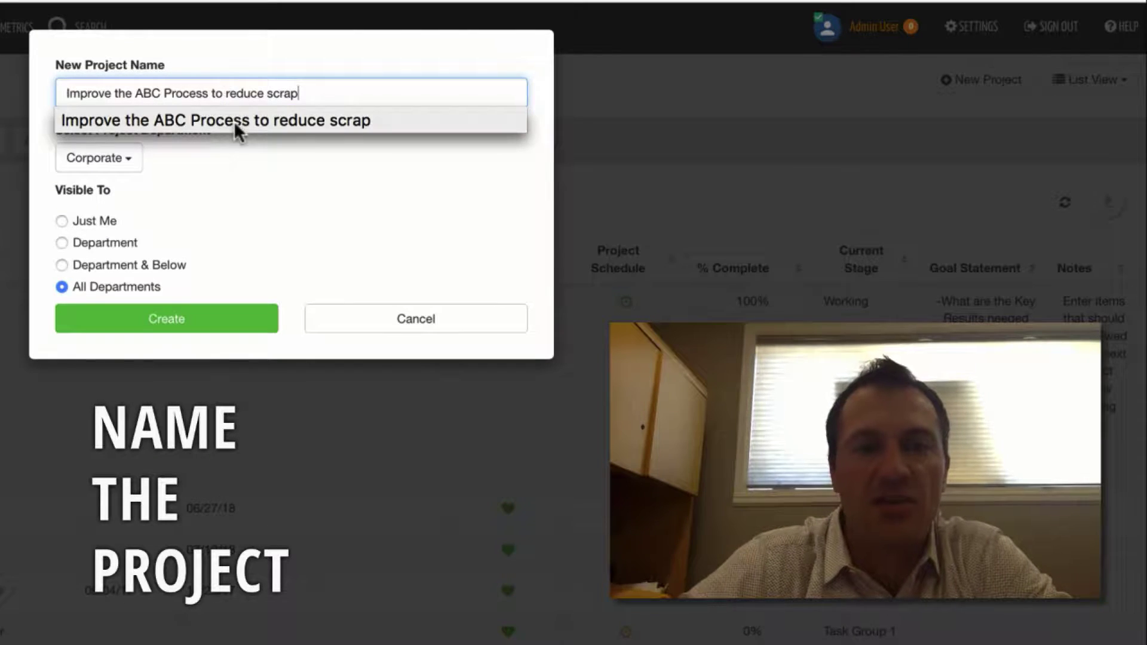
pyautogui.click(234, 121)
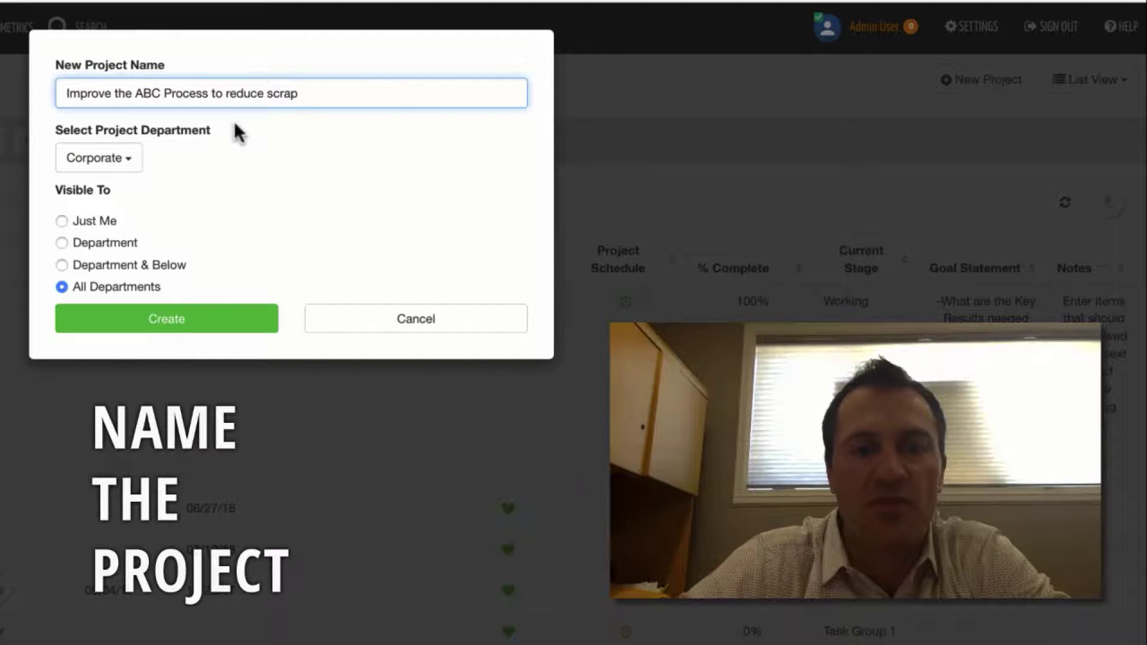
pyautogui.click(117, 160)
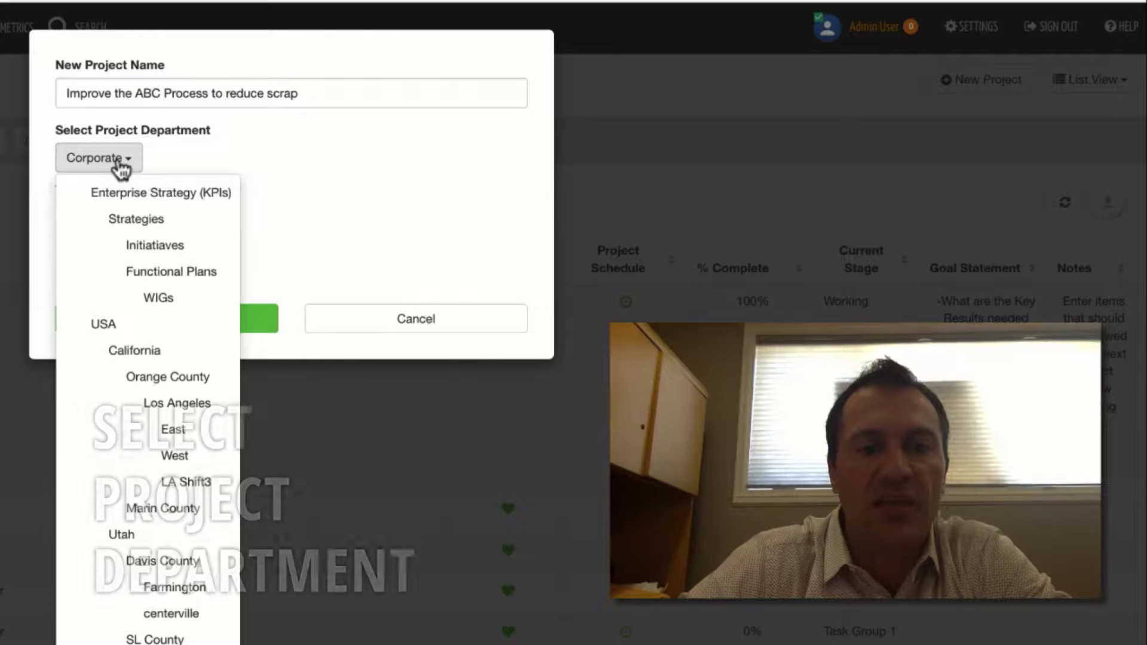
pyautogui.click(168, 429)
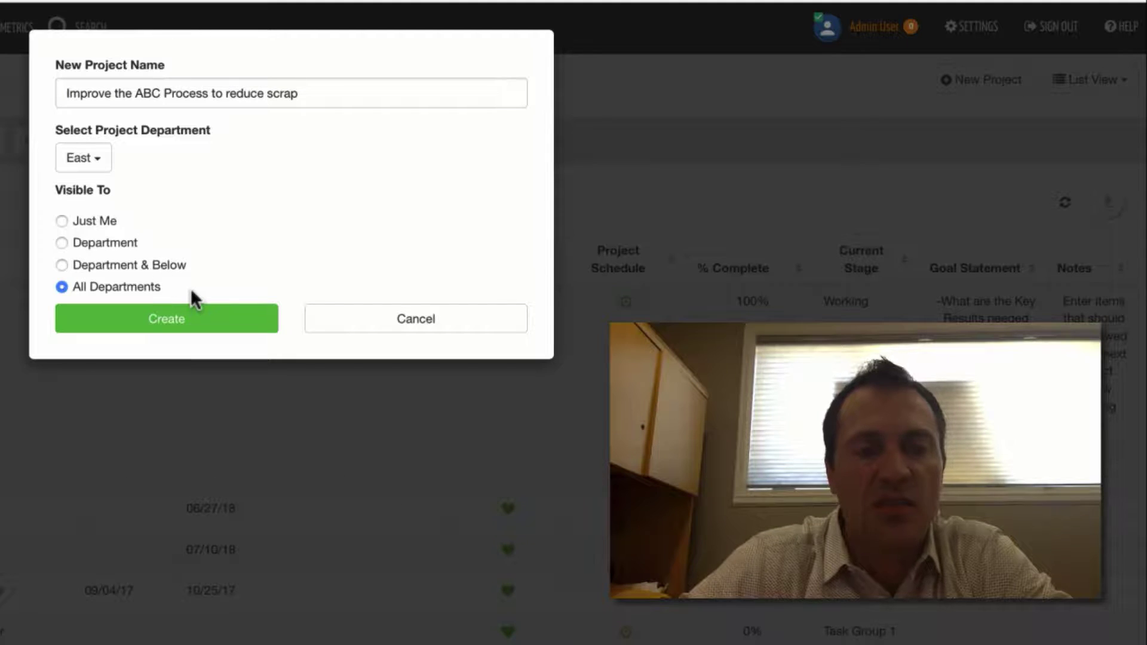
pyautogui.click(202, 312)
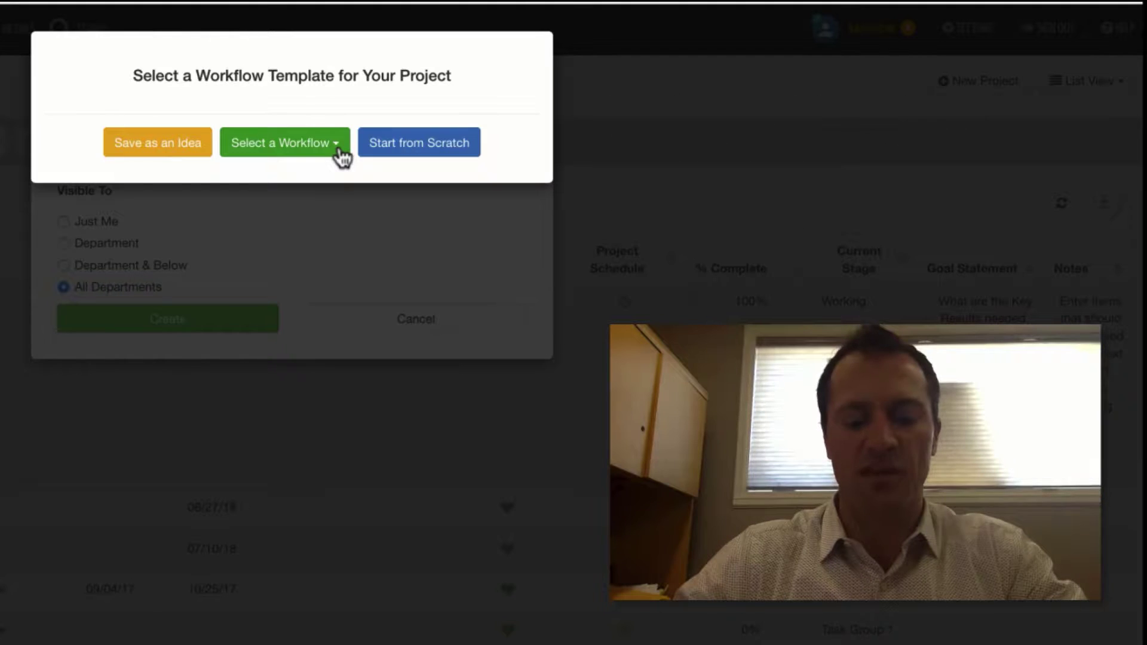
# Start the project from scratch without a workflow template
pyautogui.click(430, 145)
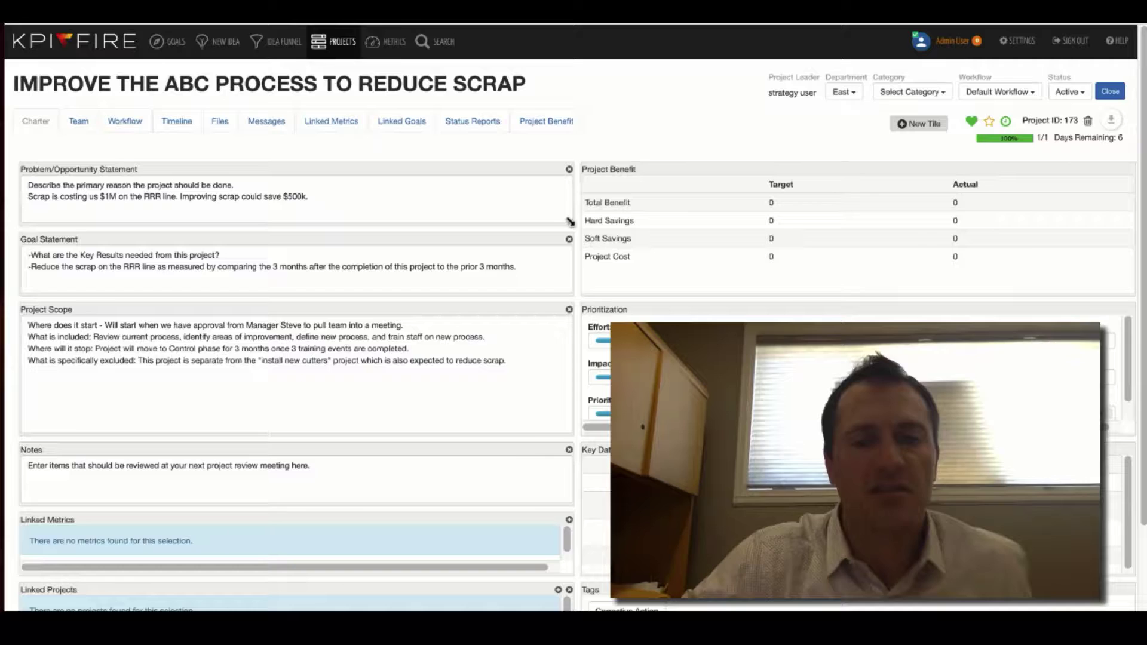
# Enlarge the Problem/Opportunity Statement box by dragging its corner downward
pyautogui.moveTo(569, 225); pyautogui.dragTo(573, 328)
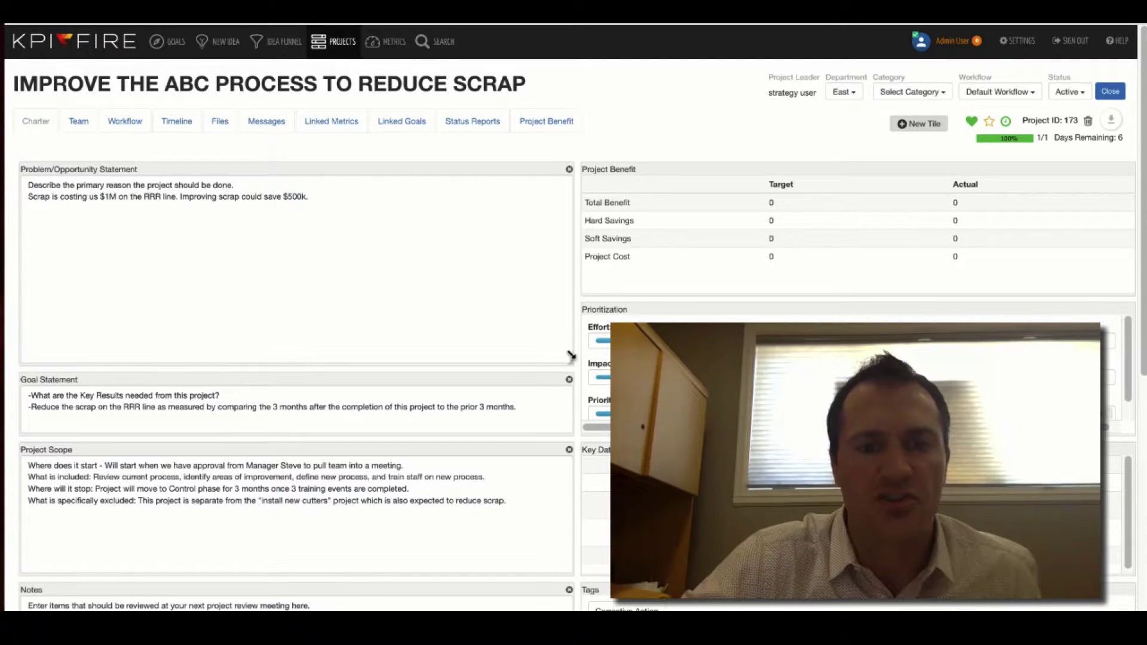
# Drag the Problem/Opportunity Statement box's corner up to restore its shorter height
pyautogui.moveTo(571, 355); pyautogui.dragTo(567, 227)
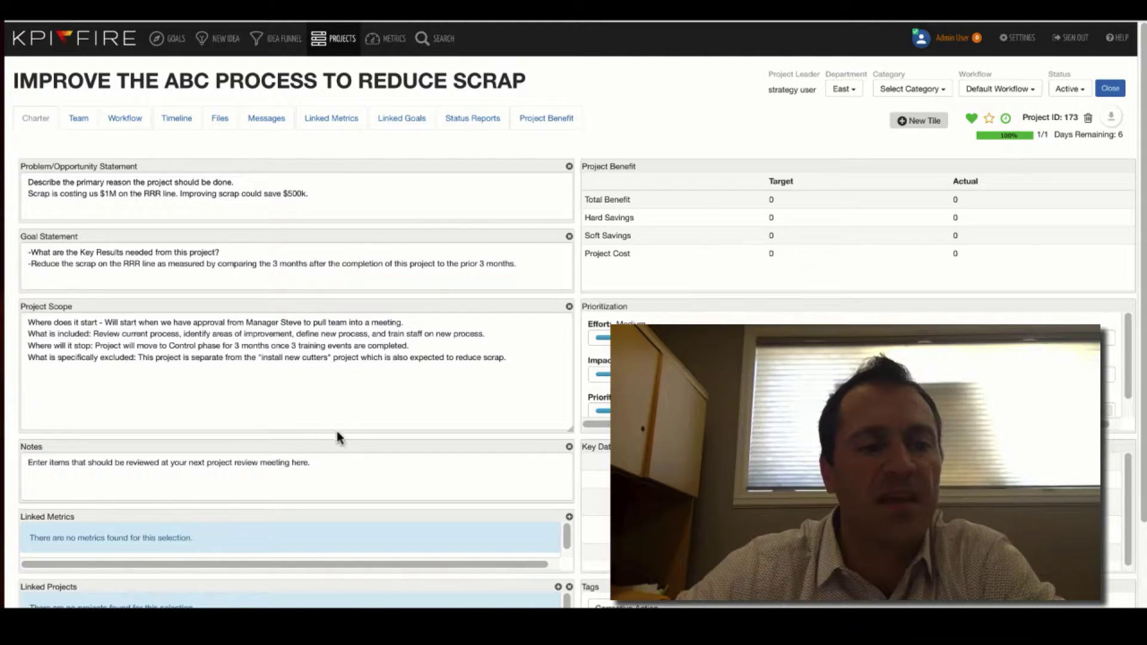
pyautogui.click(327, 464)
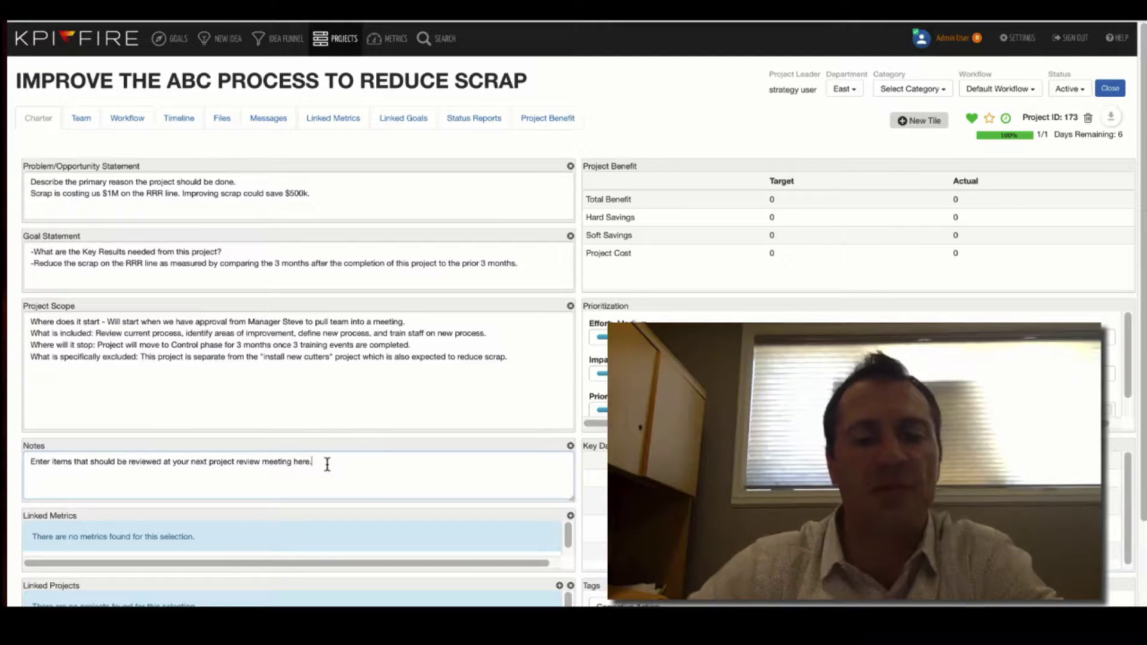
pyautogui.scroll(-1, 328, 465)
pyautogui.scroll(-3, 327, 465)
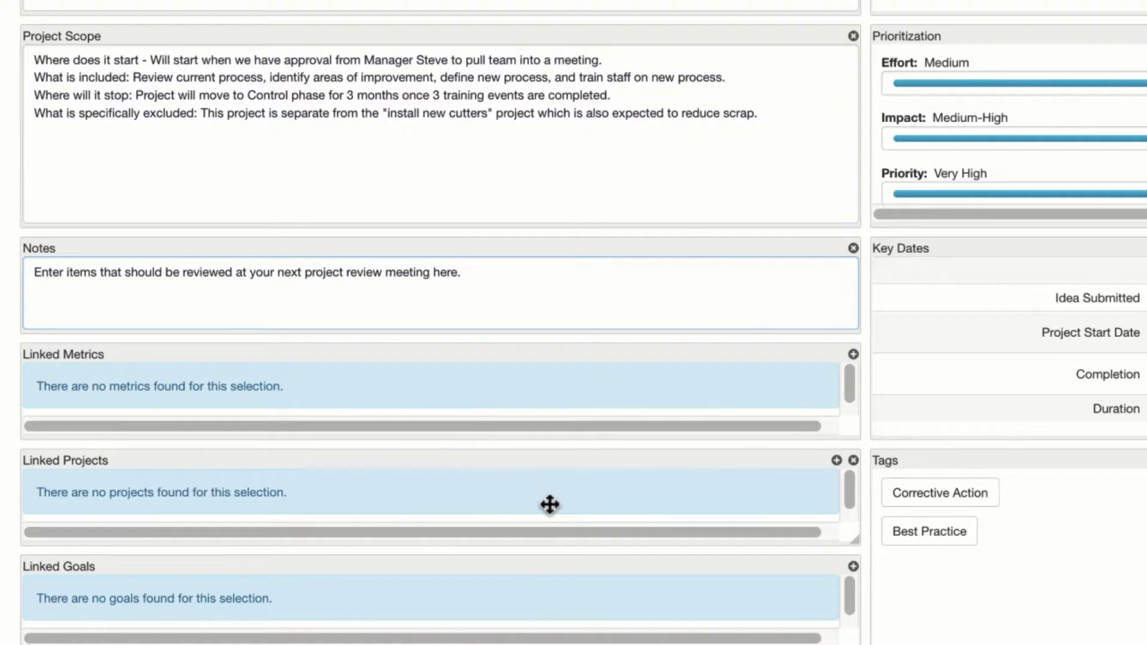
pyautogui.click(852, 356)
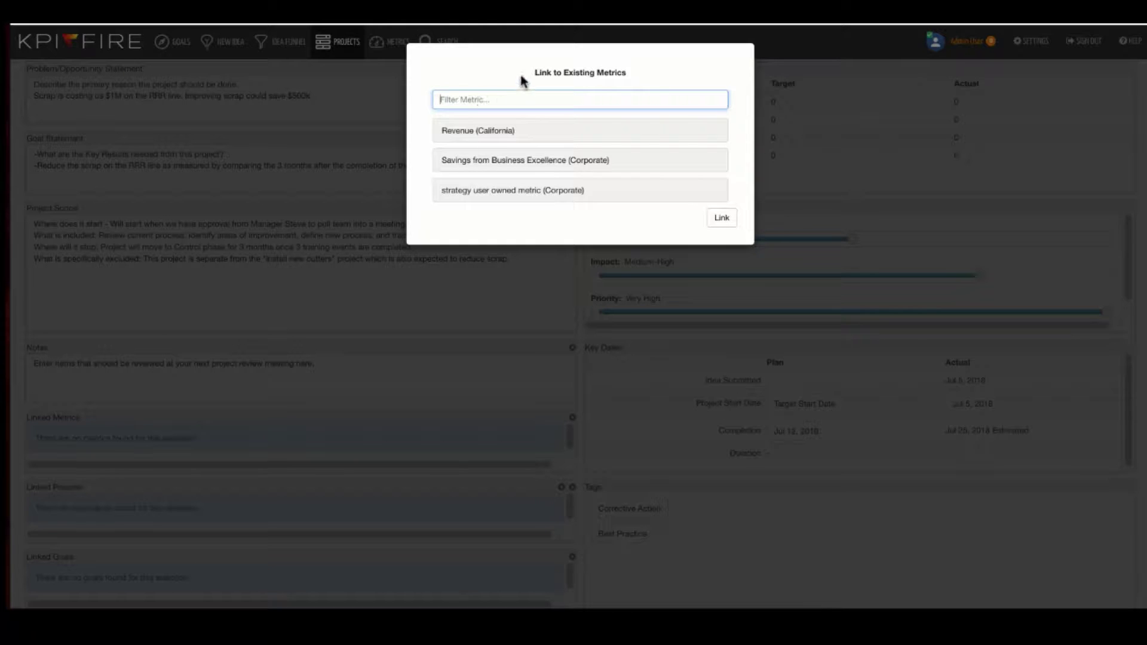
pyautogui.click(766, 195)
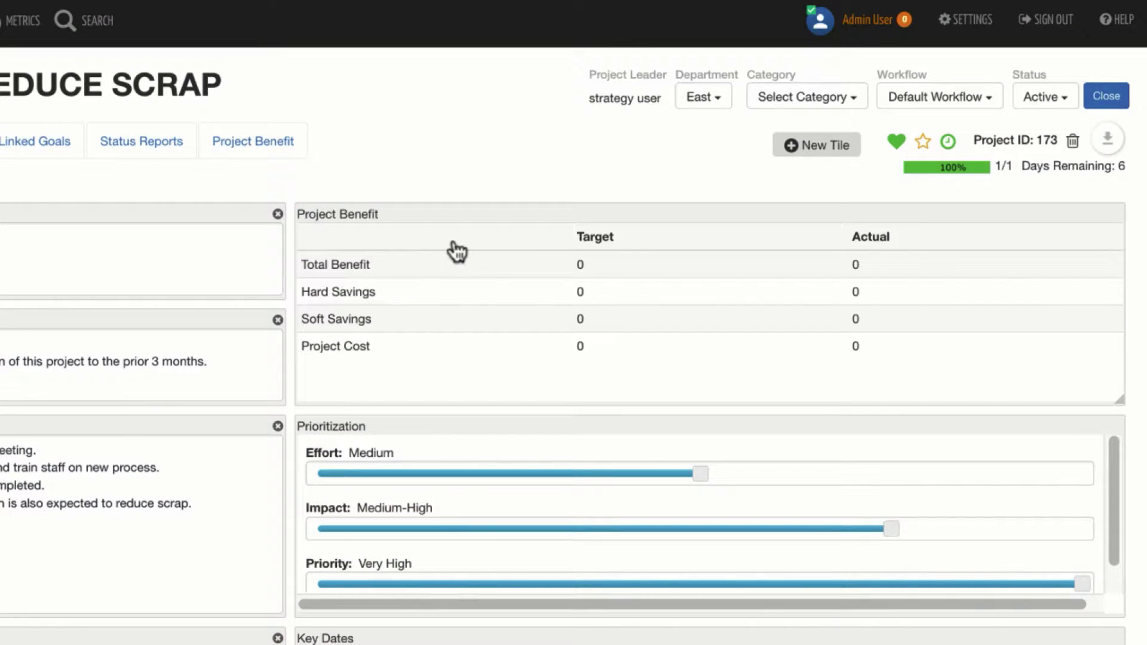
pyautogui.click(266, 156)
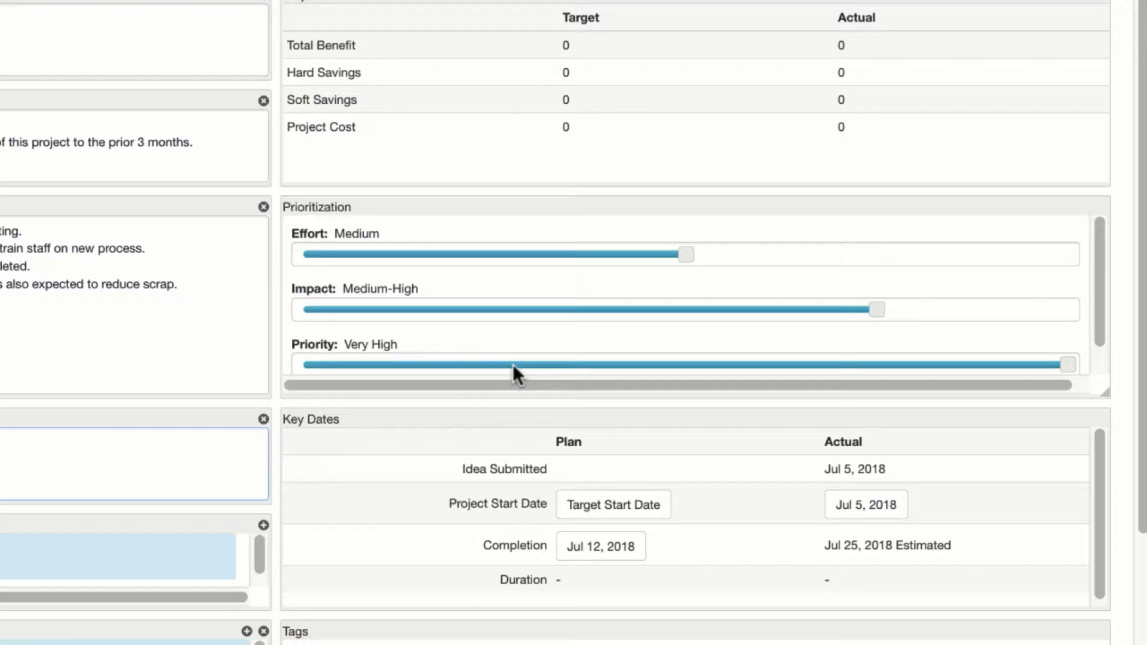
# Set Key Dates to a Jul 9, 2018 target start and Sep 26, 2018 completion
pyautogui.scroll(-2, 513, 367)
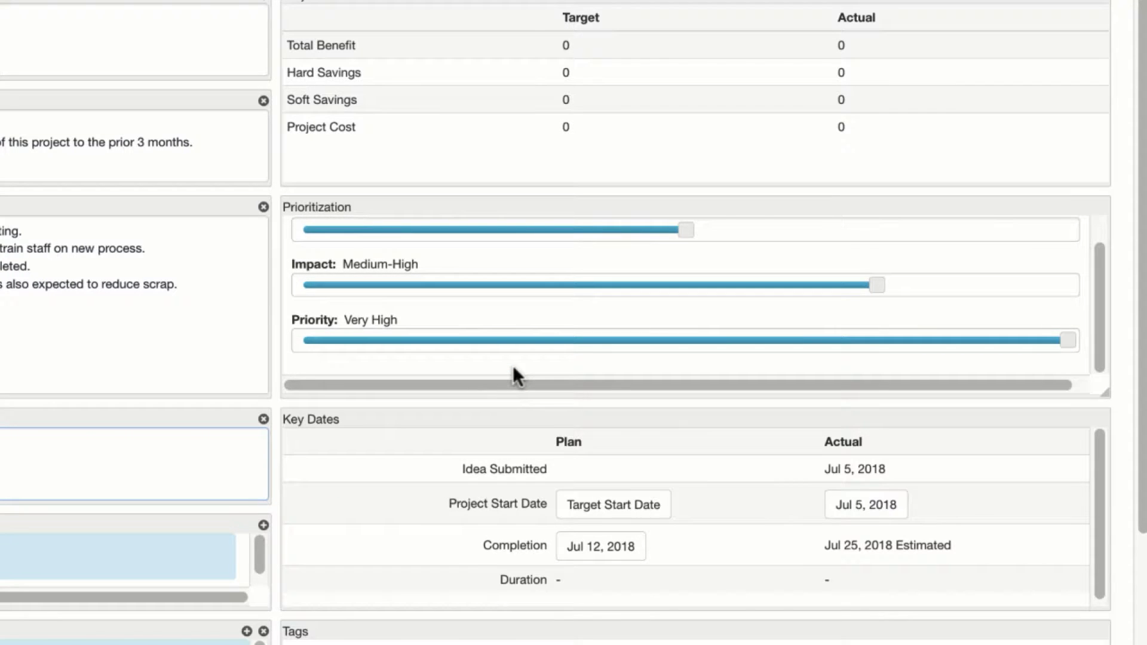
pyautogui.scroll(-3, 513, 366)
pyautogui.scroll(1, 513, 366)
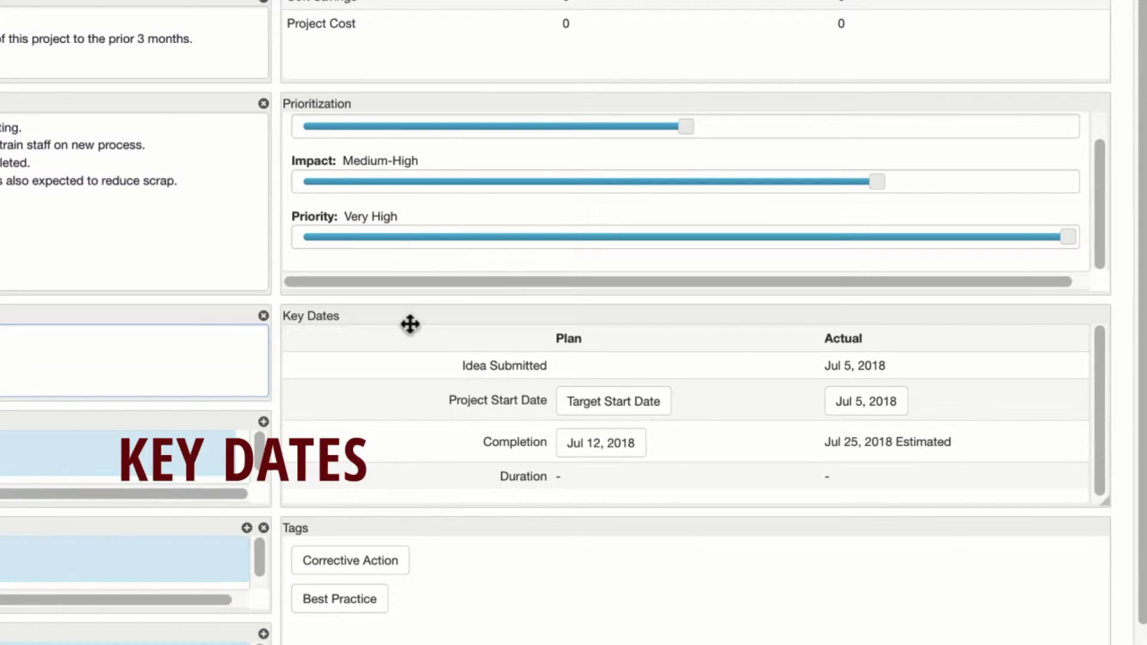
pyautogui.scroll(-1, 492, 364)
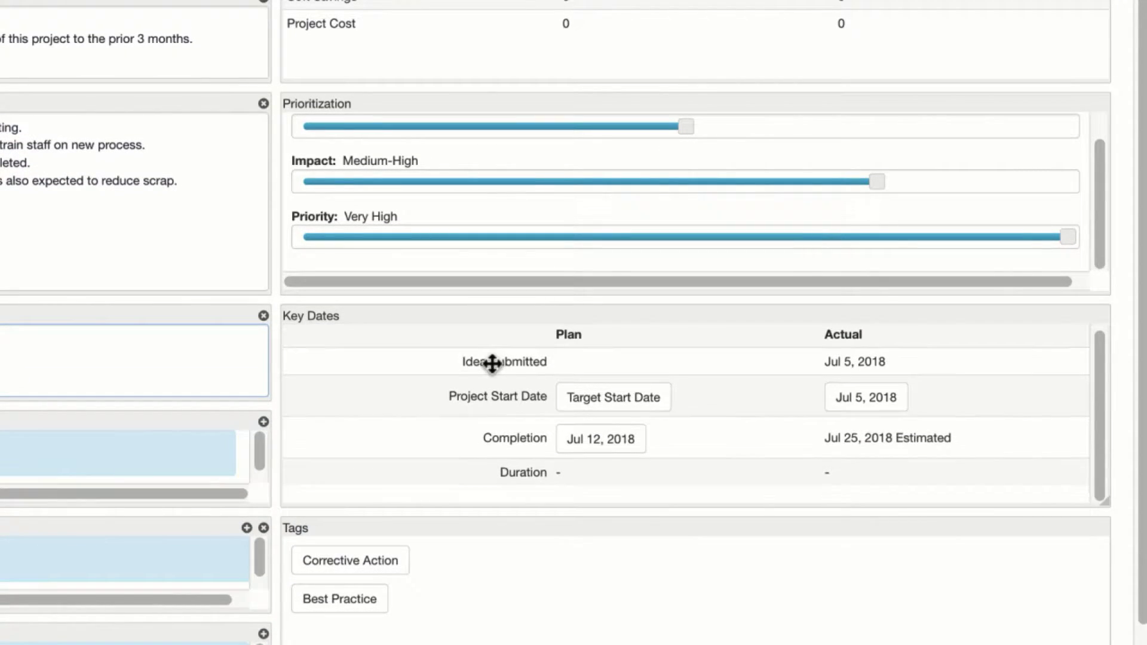
pyautogui.click(604, 407)
pyautogui.scroll(-1, 600, 401)
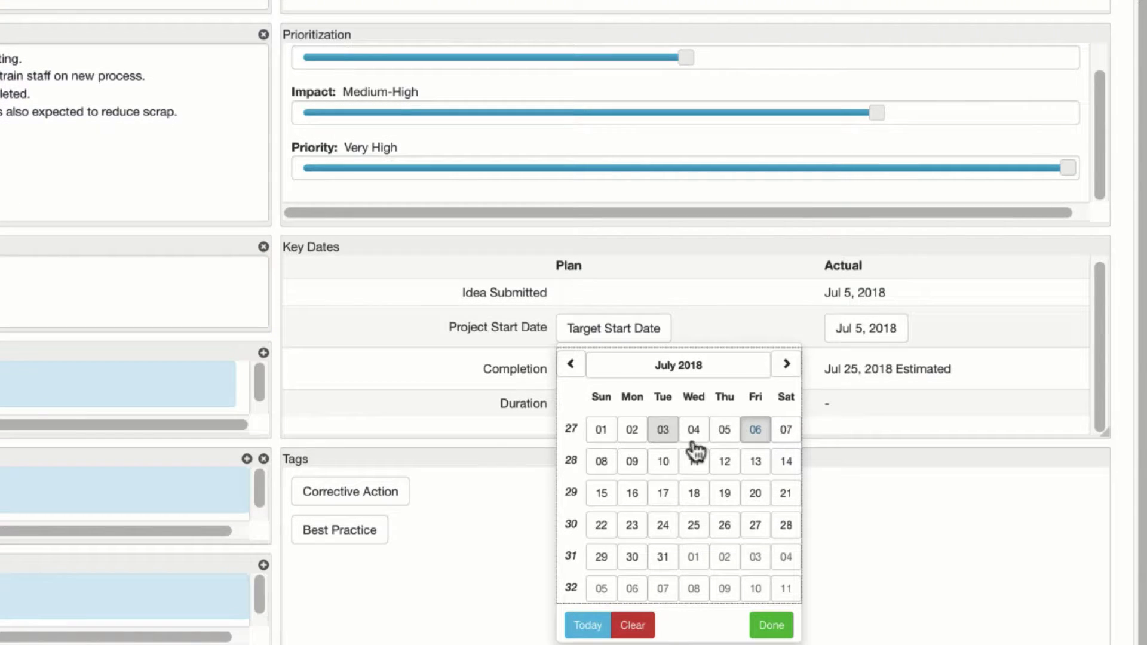
pyautogui.click(634, 463)
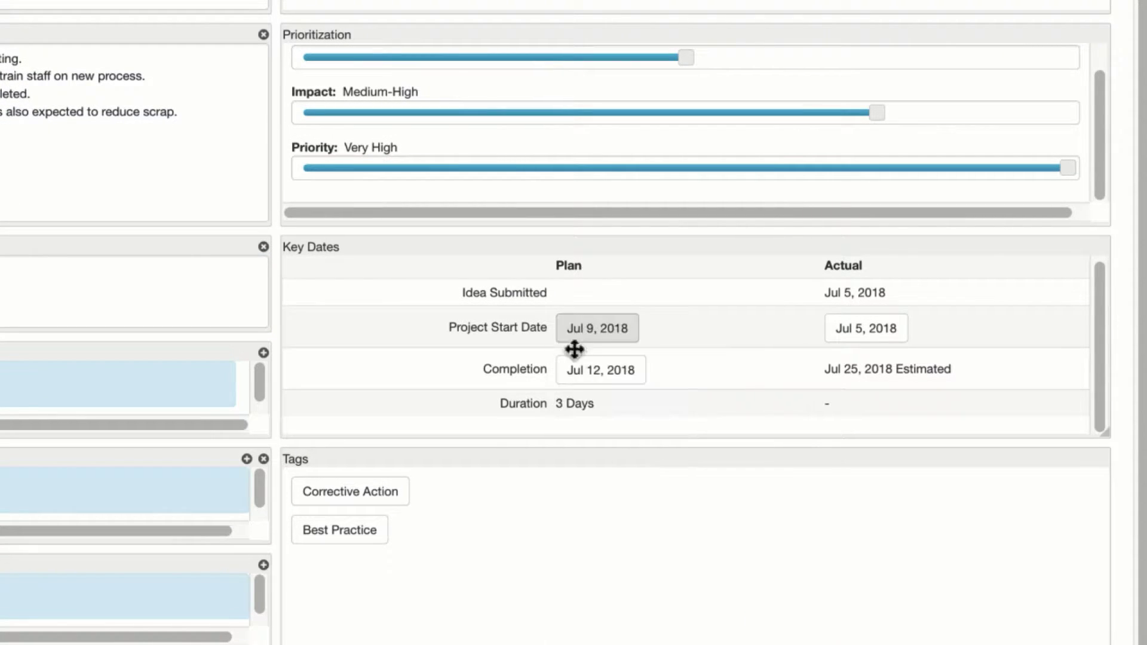
pyautogui.click(617, 380)
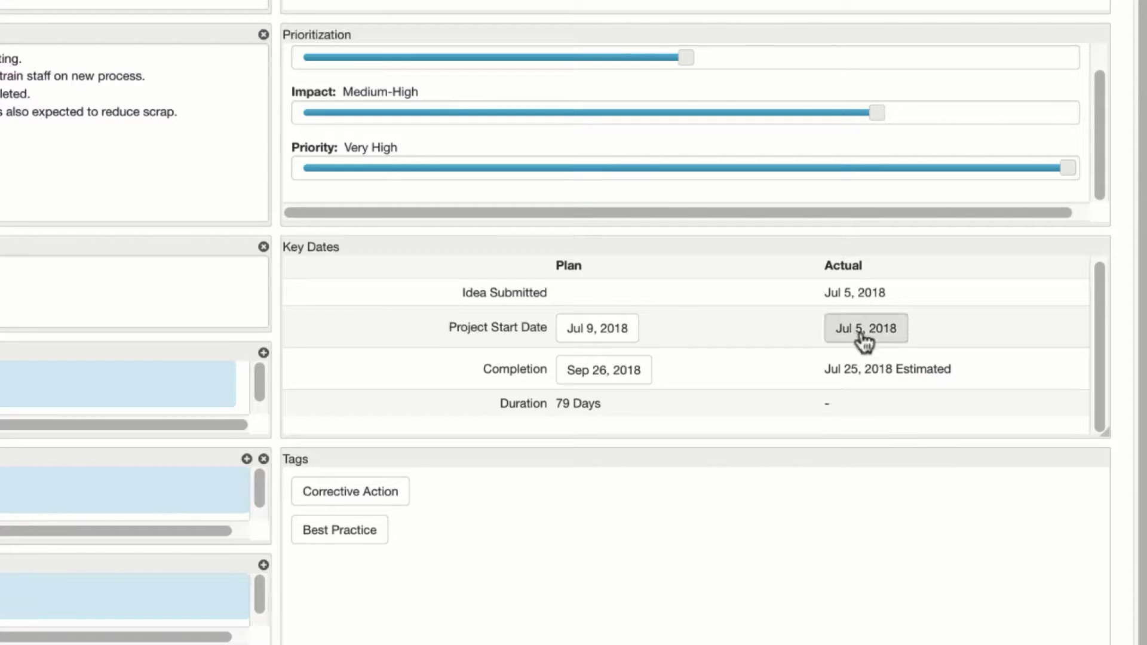
pyautogui.scroll(1, 861, 383)
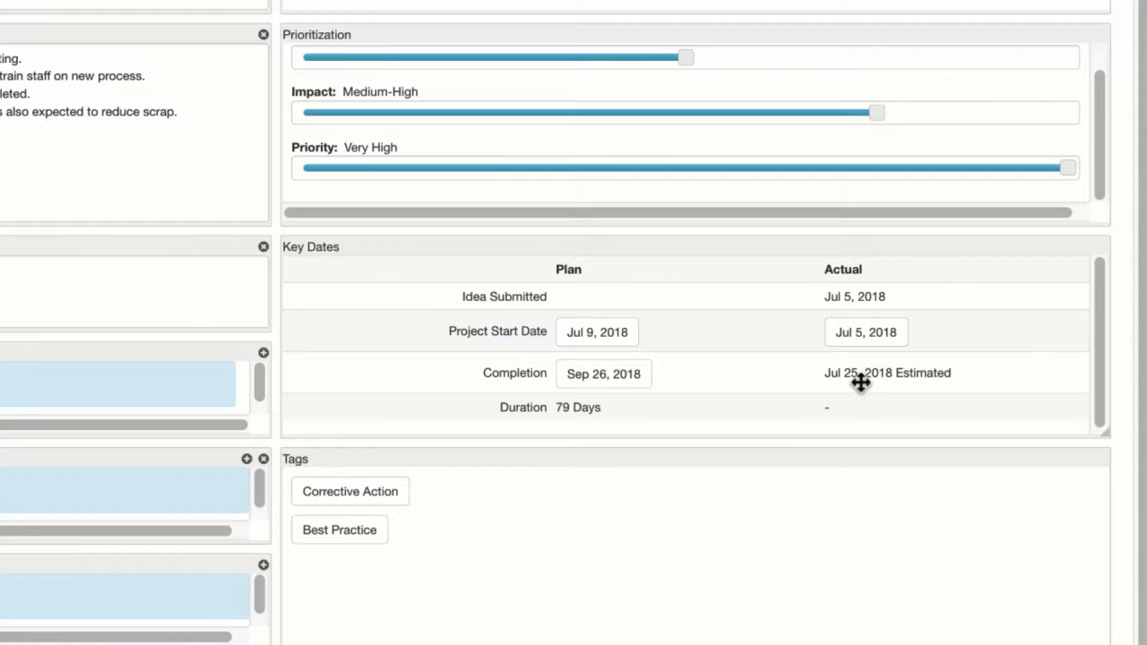
pyautogui.scroll(5, 686, 529)
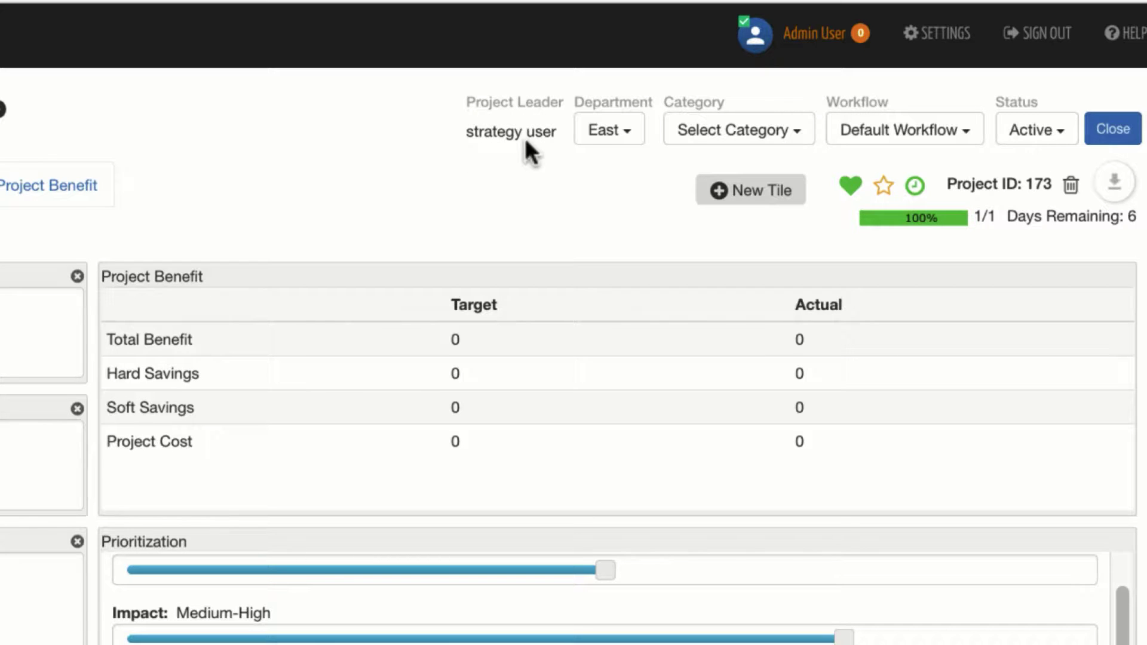
# Check the Department, Category and Workflow options without changing them, then open the Status list
pyautogui.click(629, 131)
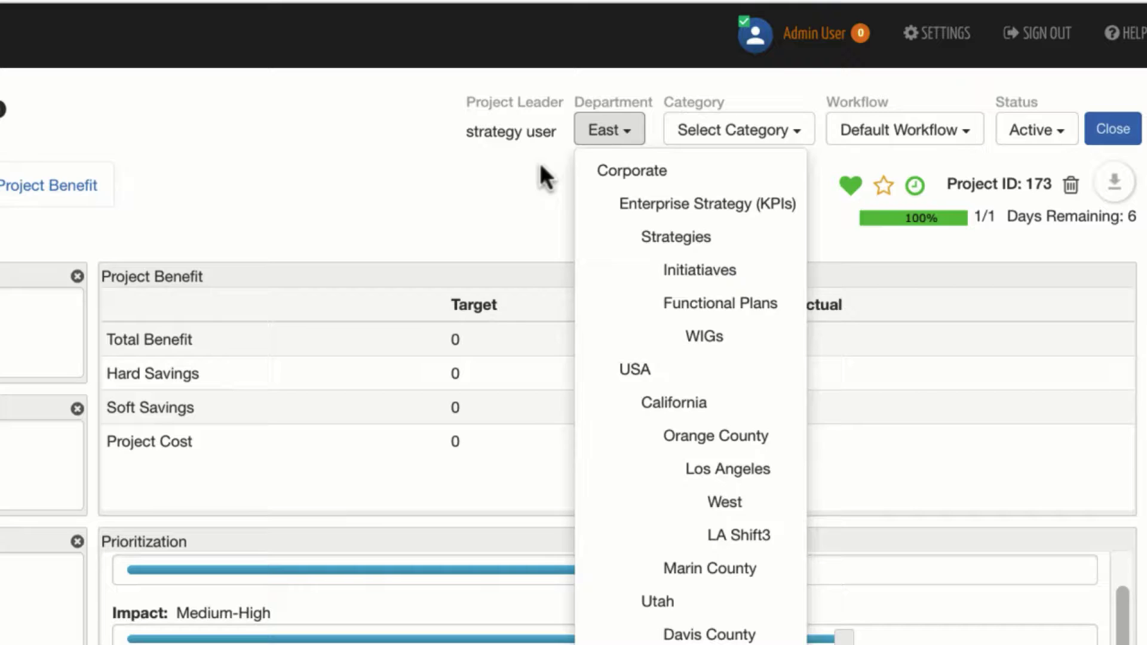
pyautogui.click(620, 135)
pyautogui.click(795, 137)
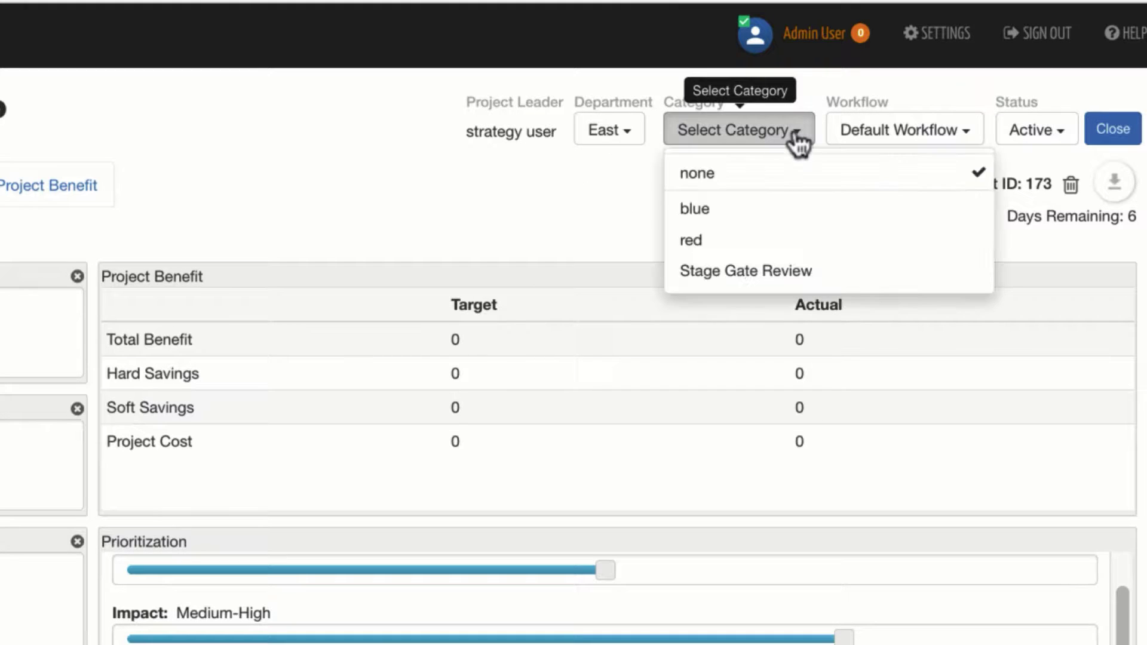
pyautogui.click(632, 181)
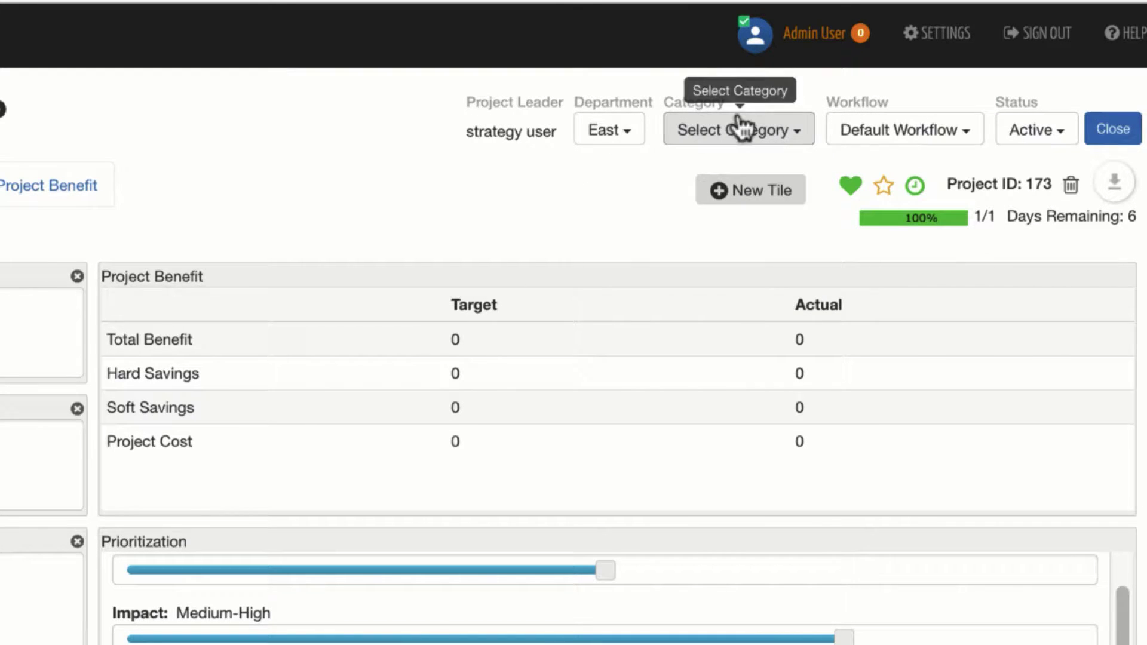
pyautogui.click(937, 142)
pyautogui.click(775, 159)
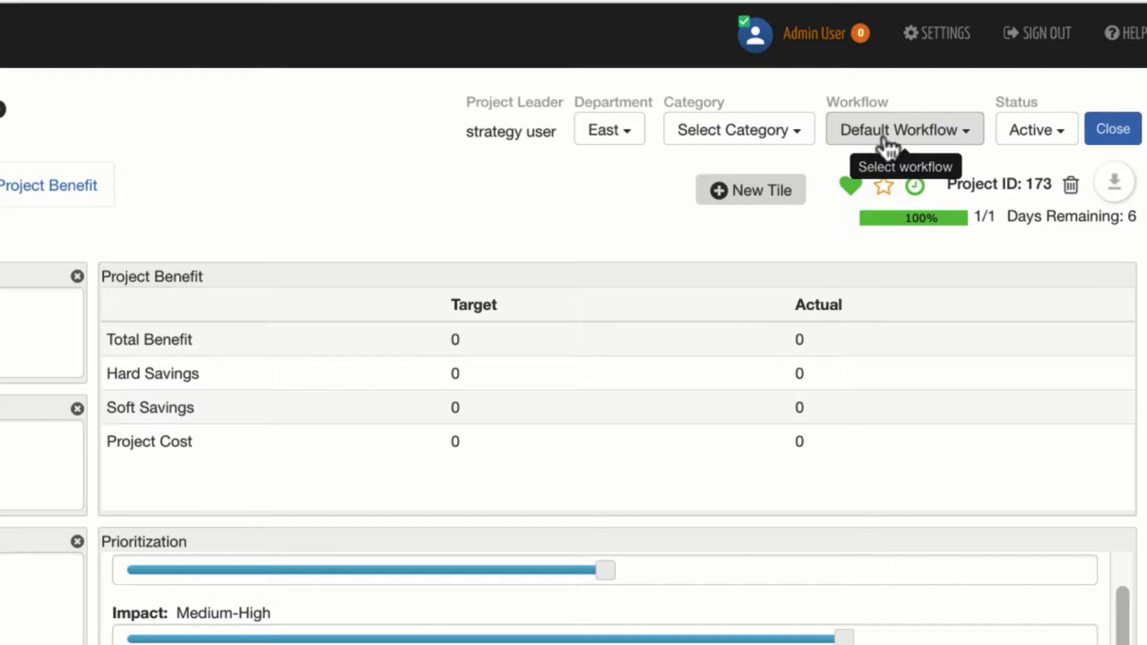
pyautogui.click(1053, 138)
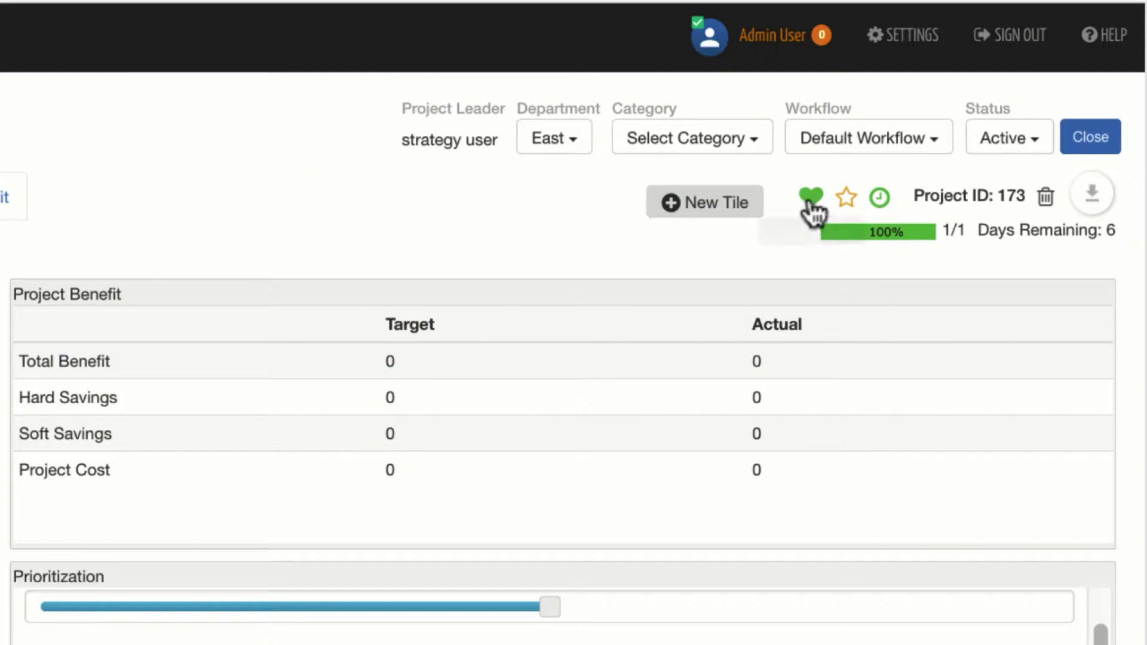
# Cycle the Project Health heart through green and orange until it shows red
pyautogui.click(811, 202)
pyautogui.click(810, 202)
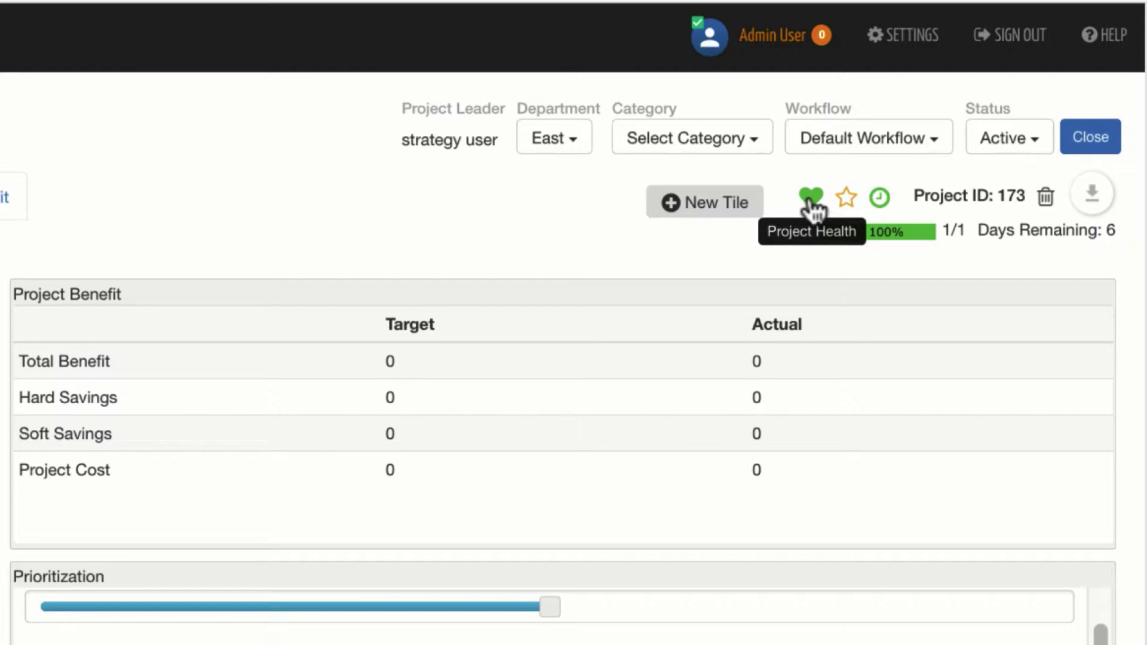
pyautogui.click(812, 202)
pyautogui.click(819, 203)
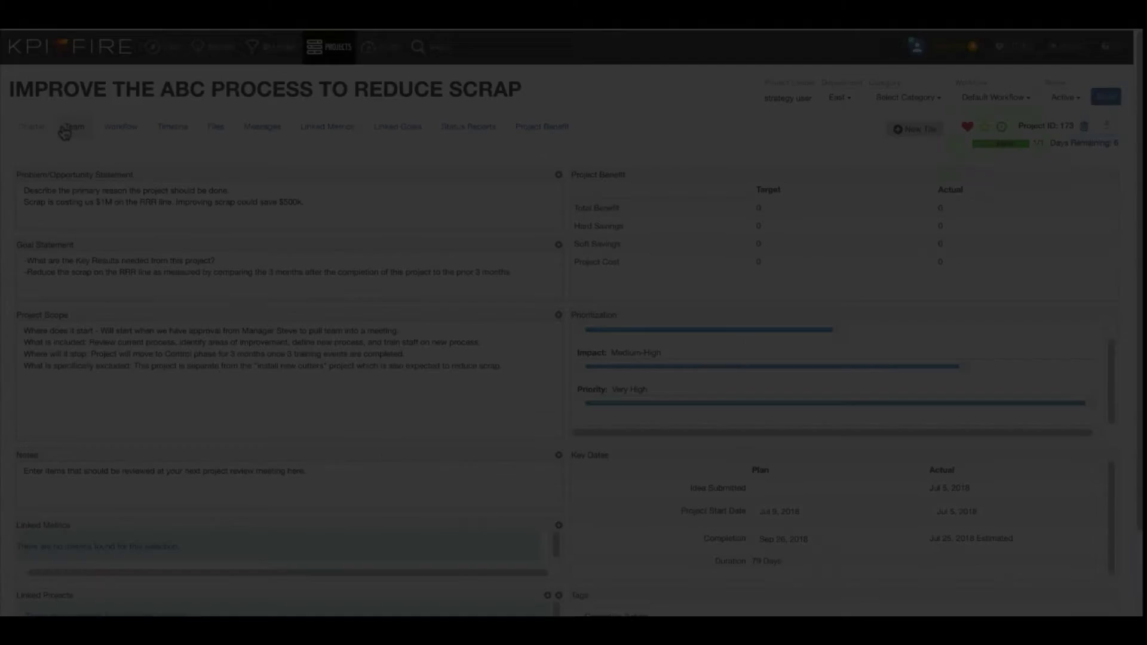
# Add a fourth team member from the user suggestions with 10 estimated weekly hours
pyautogui.click(66, 130)
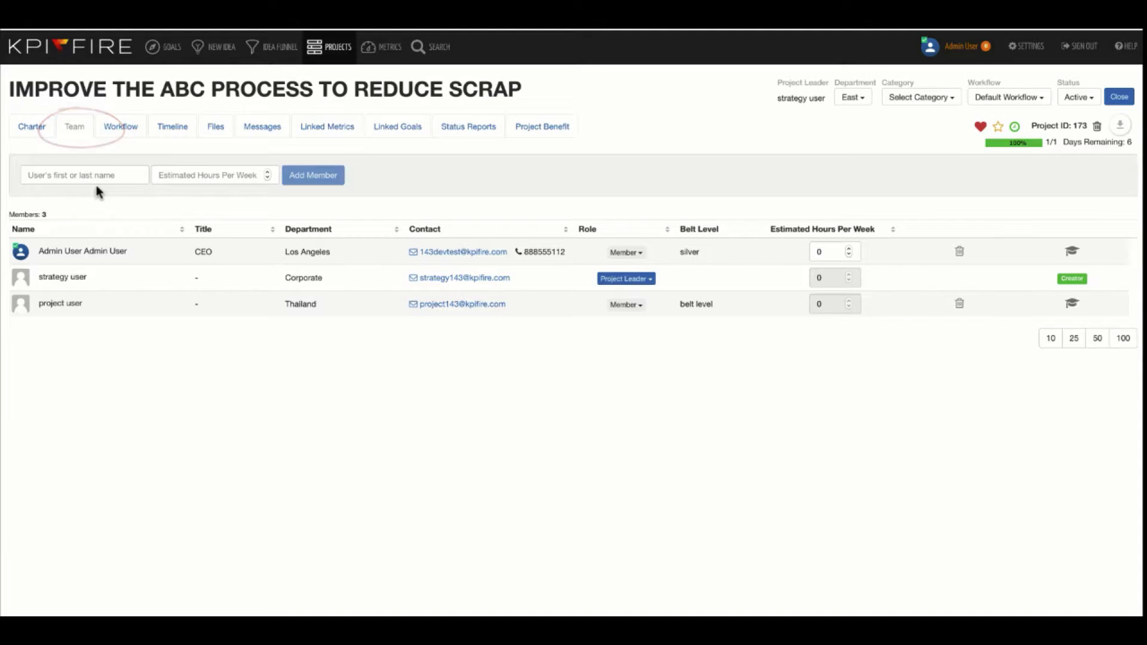
pyautogui.click(110, 170)
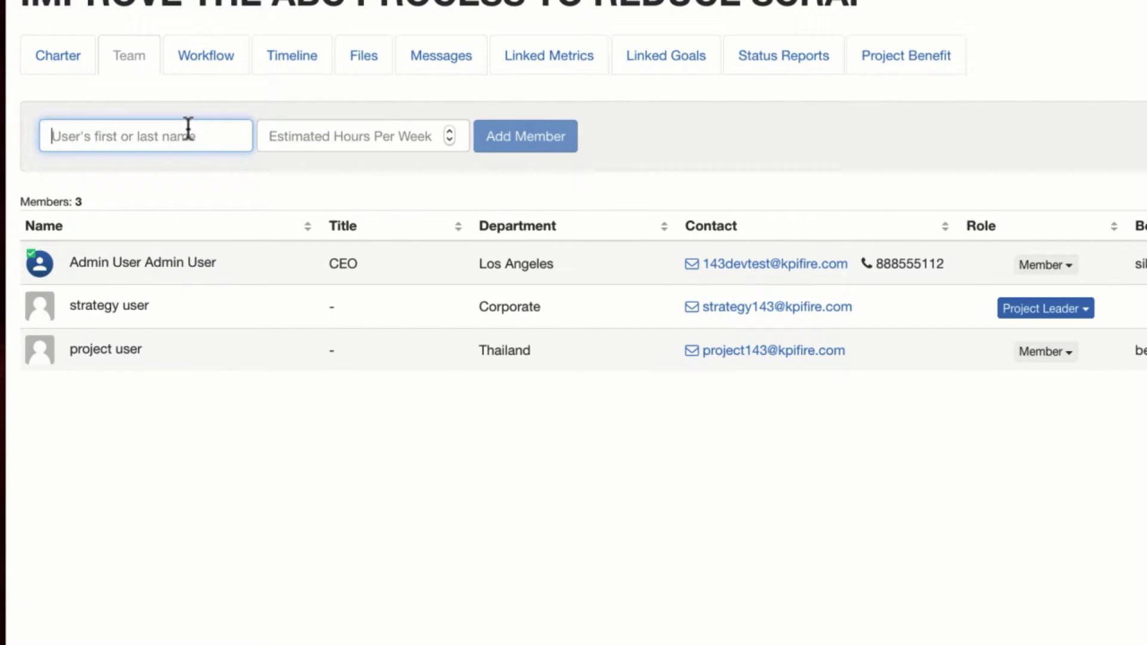
pyautogui.write('p')
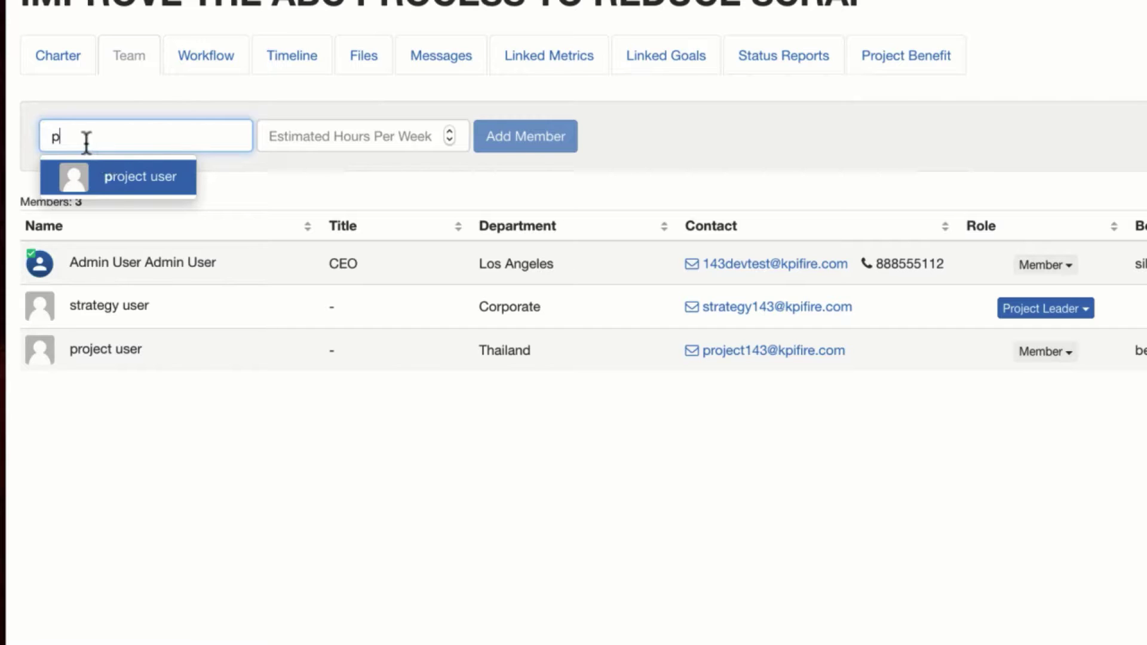
pyautogui.click(133, 175)
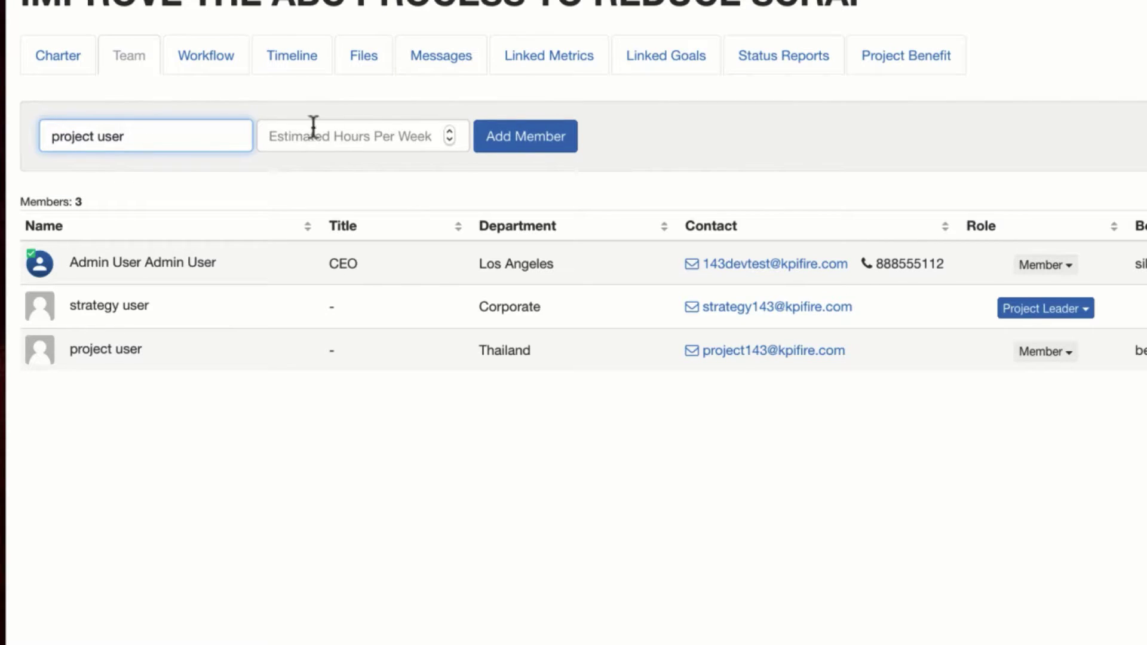
pyautogui.click(303, 142)
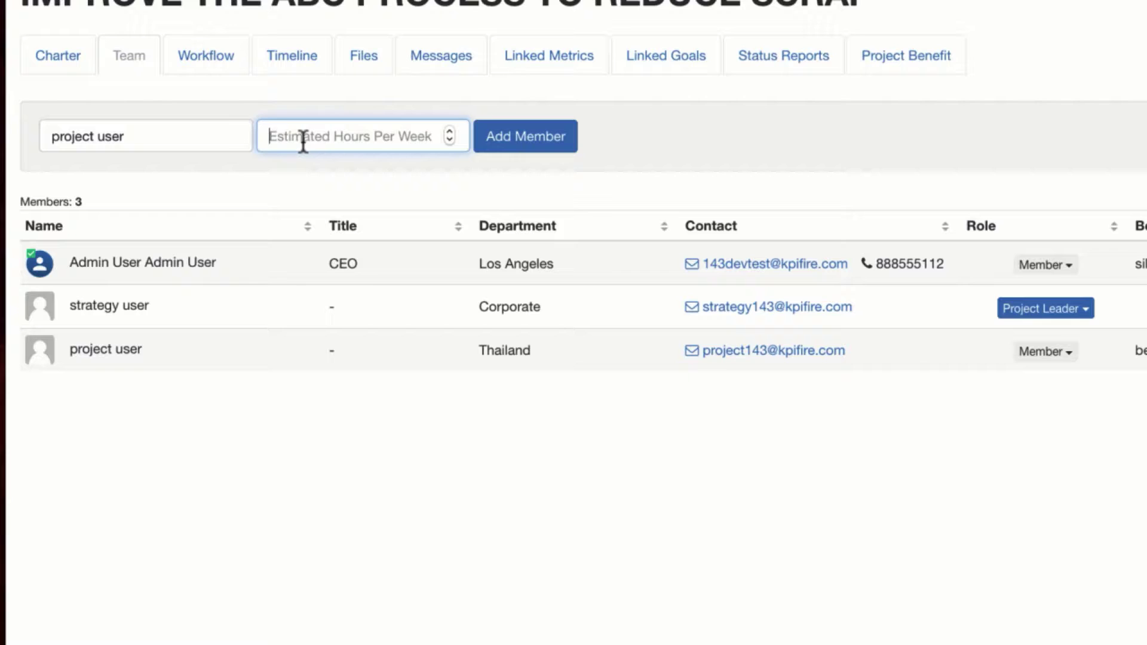
pyautogui.write('10')
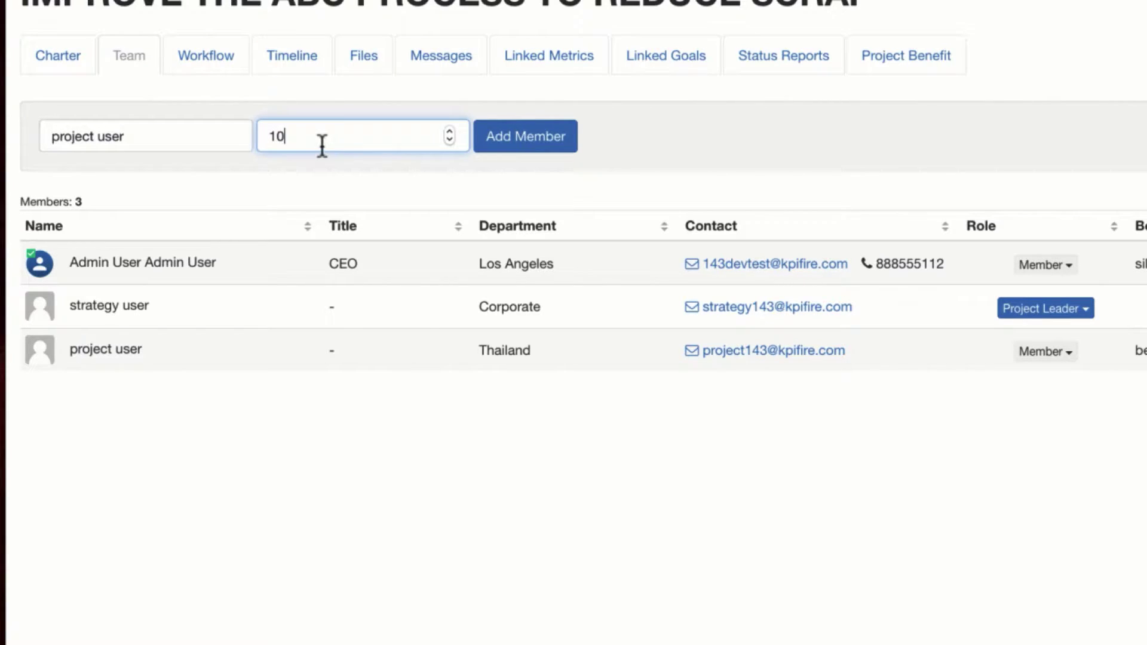
pyautogui.click(578, 151)
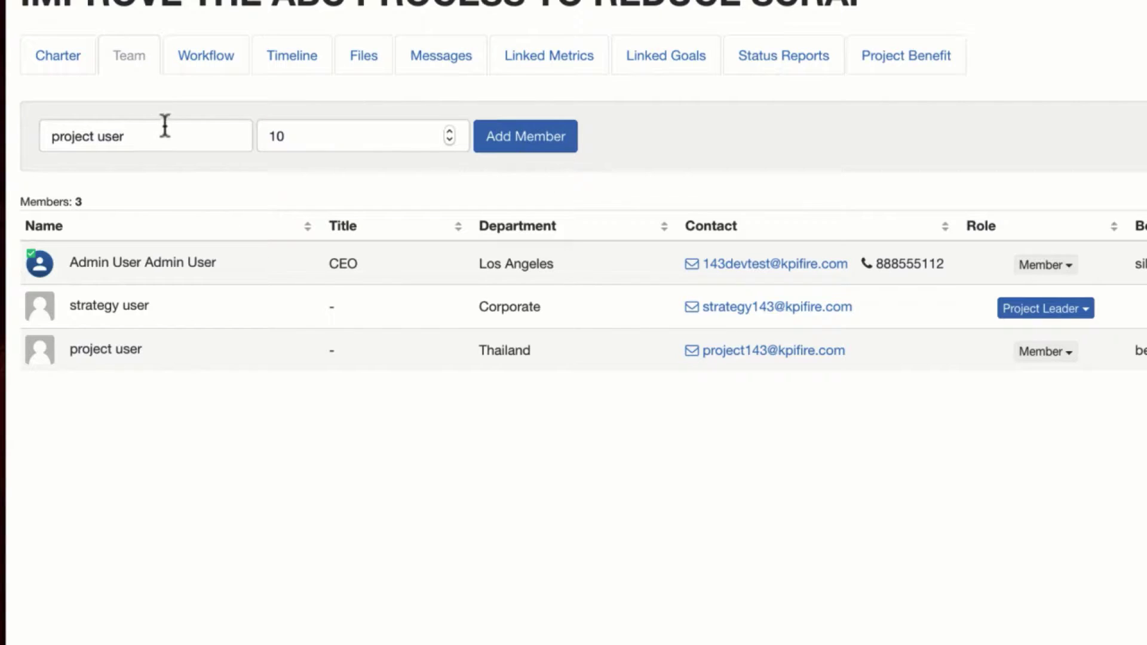
pyautogui.tripleClick(140, 142)
pyautogui.write('1')
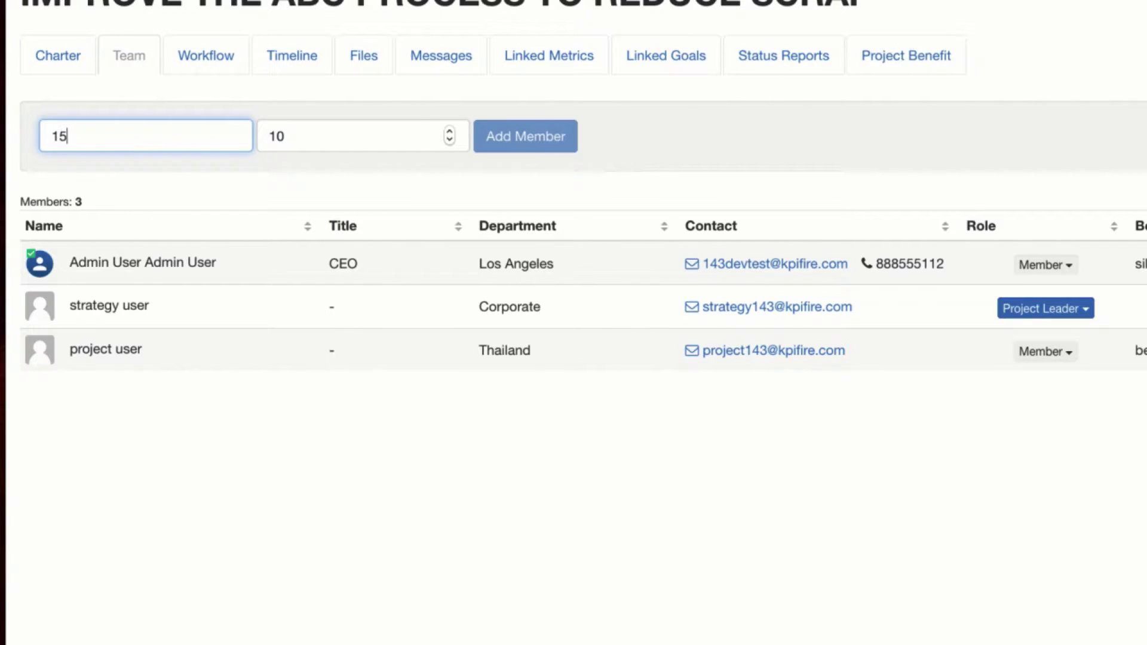
pyautogui.write('5')
pyautogui.press('Return')
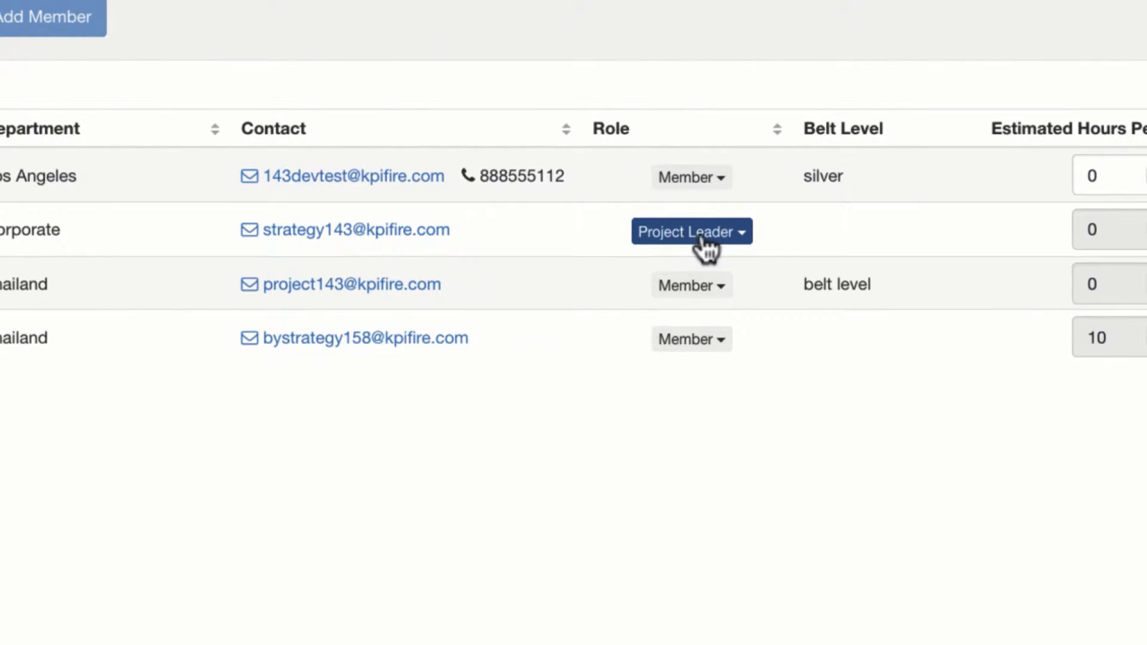
# Give the first member the Sponsor role; revert members three and four from Champion to Member
pyautogui.click(717, 179)
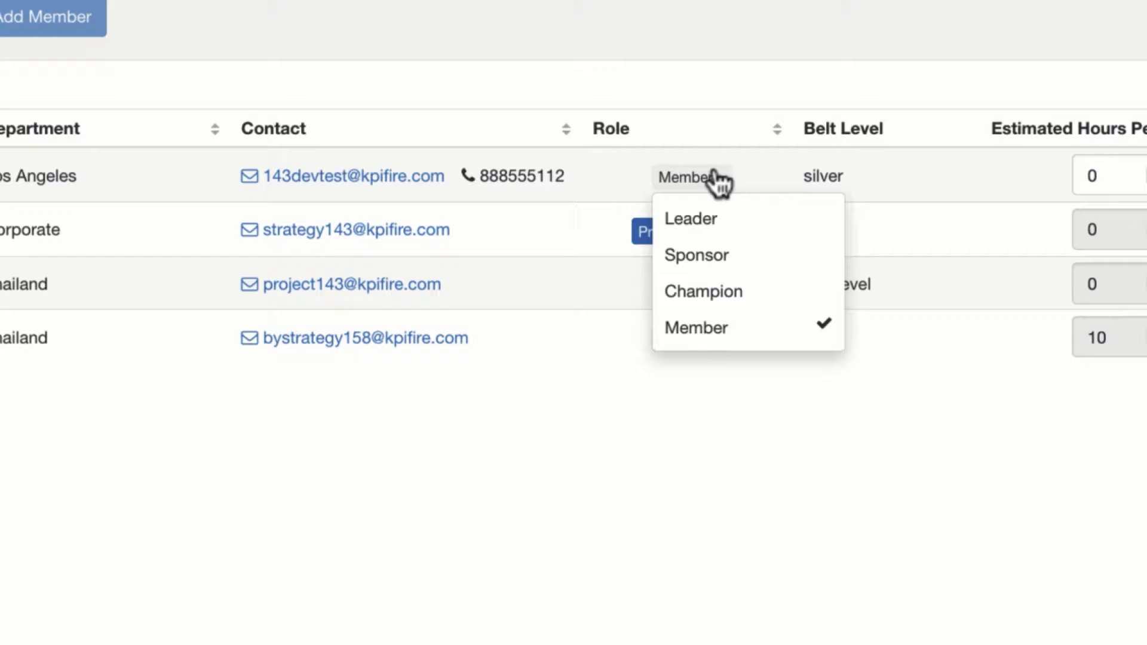
pyautogui.click(718, 257)
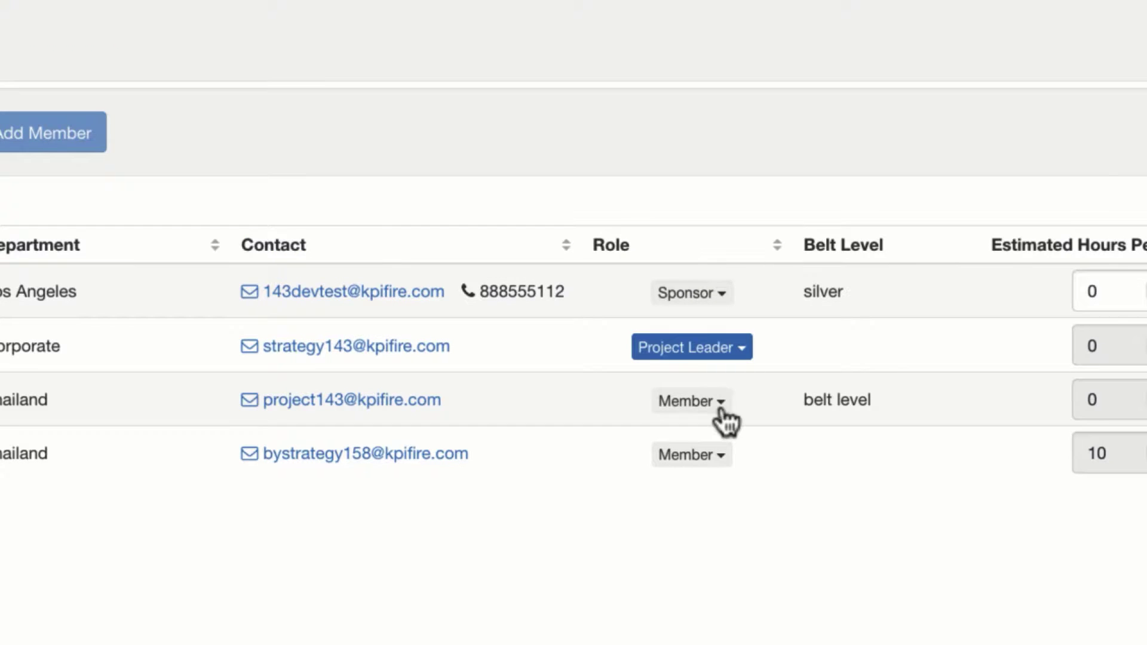
pyautogui.click(721, 403)
pyautogui.click(719, 514)
pyautogui.click(719, 465)
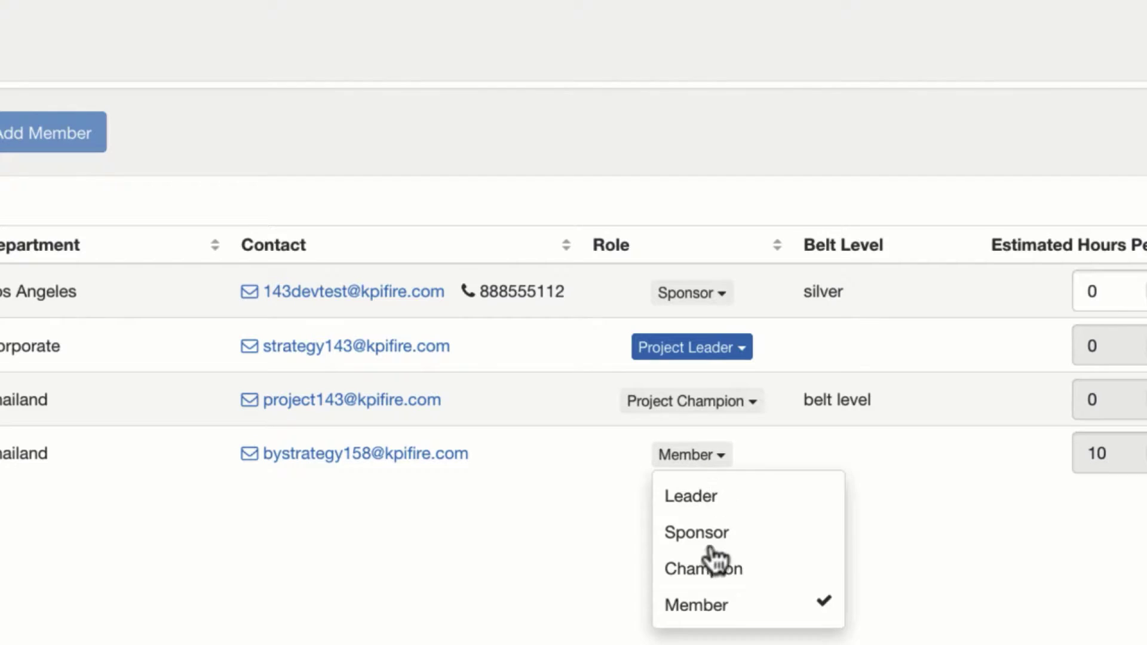
pyautogui.click(709, 573)
pyautogui.click(720, 405)
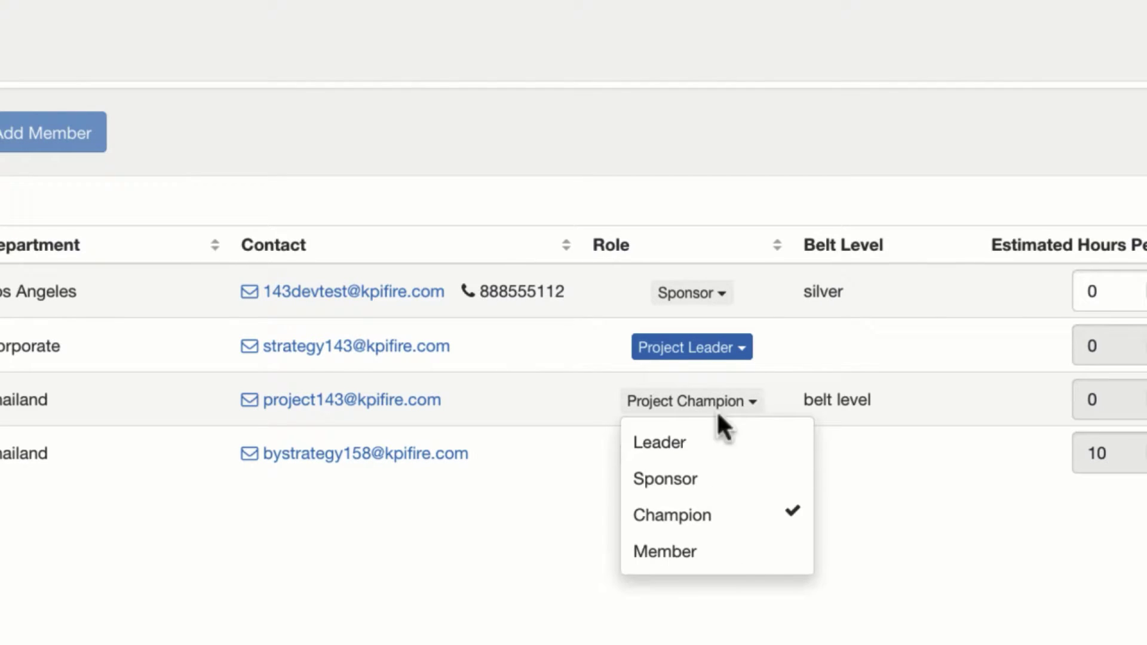
pyautogui.click(681, 566)
pyautogui.click(740, 464)
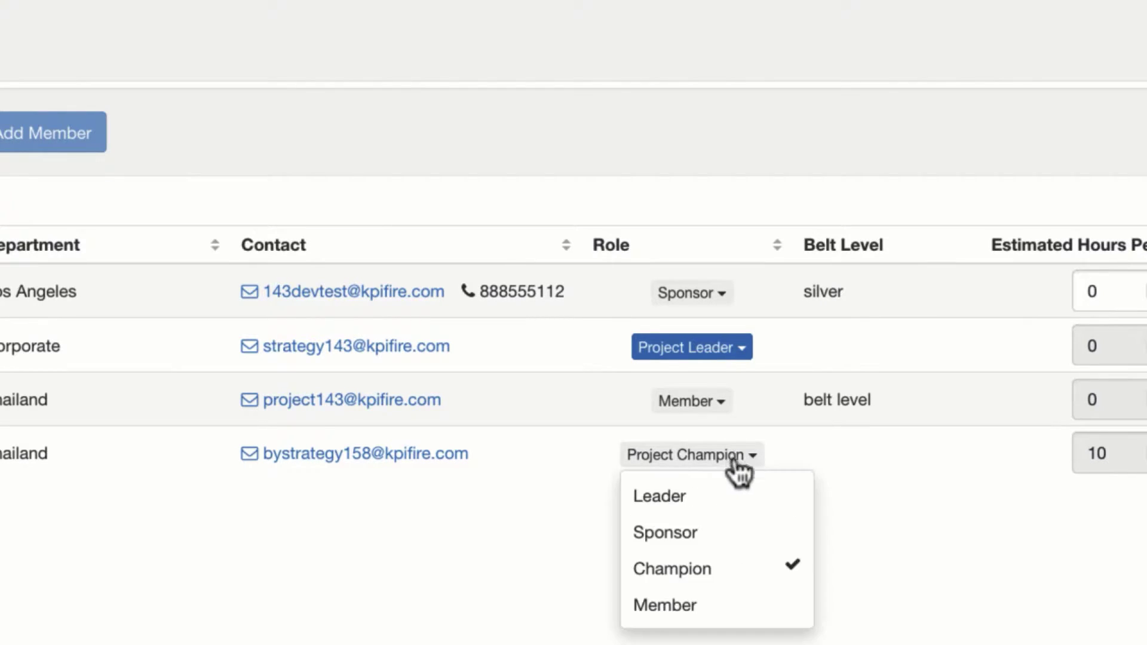
pyautogui.click(699, 610)
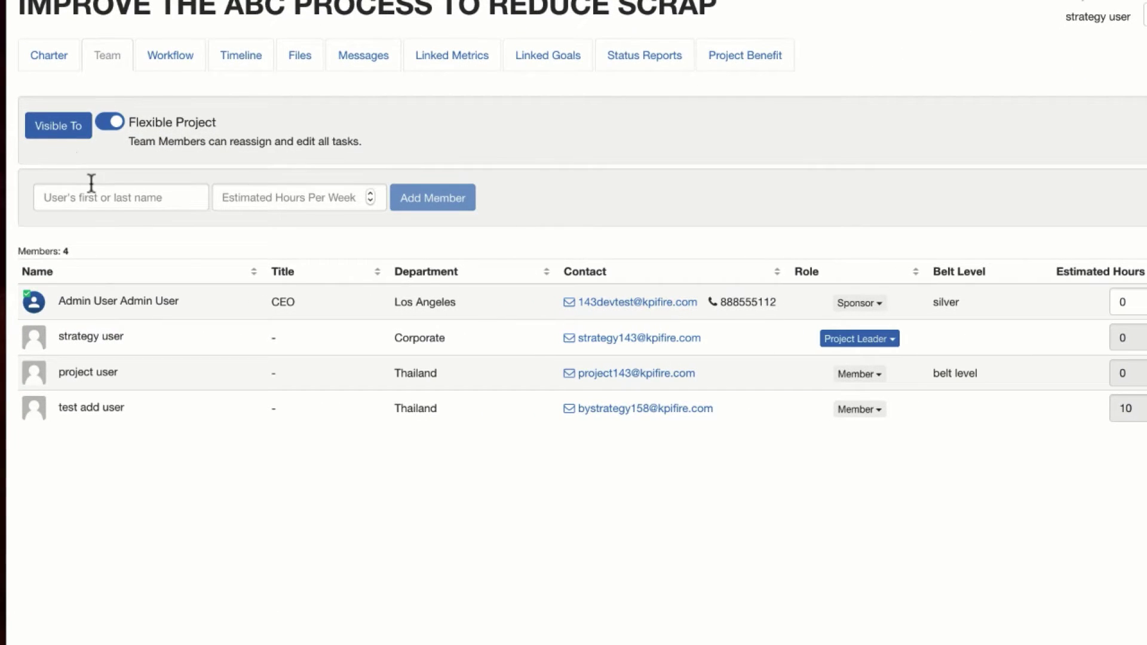
pyautogui.click(63, 129)
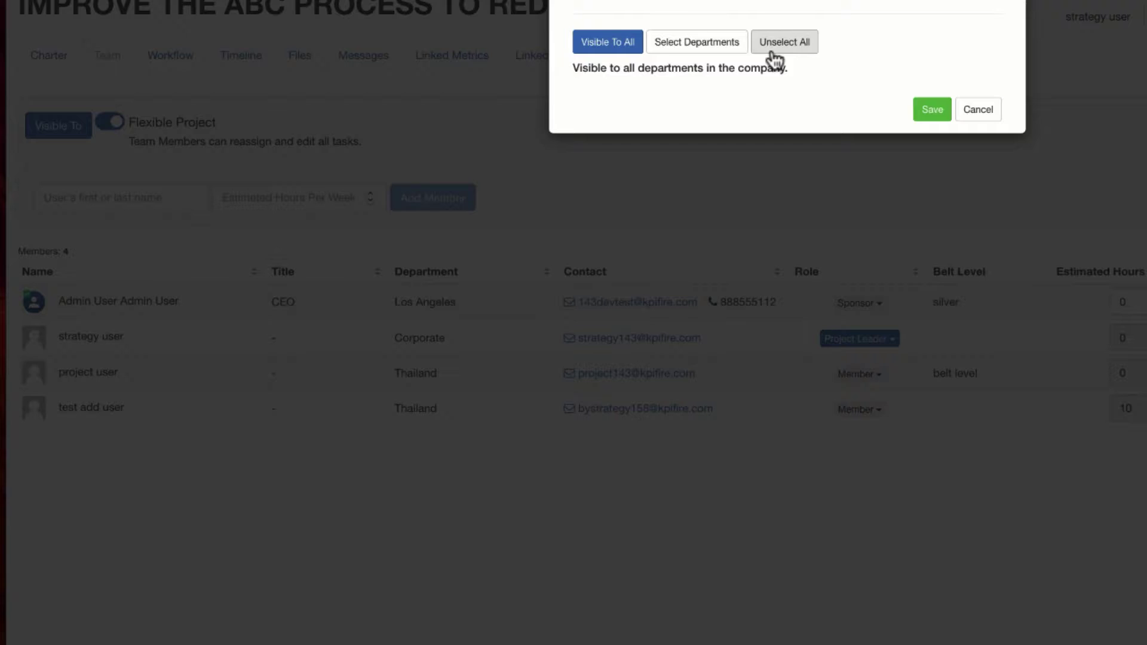
pyautogui.click(725, 50)
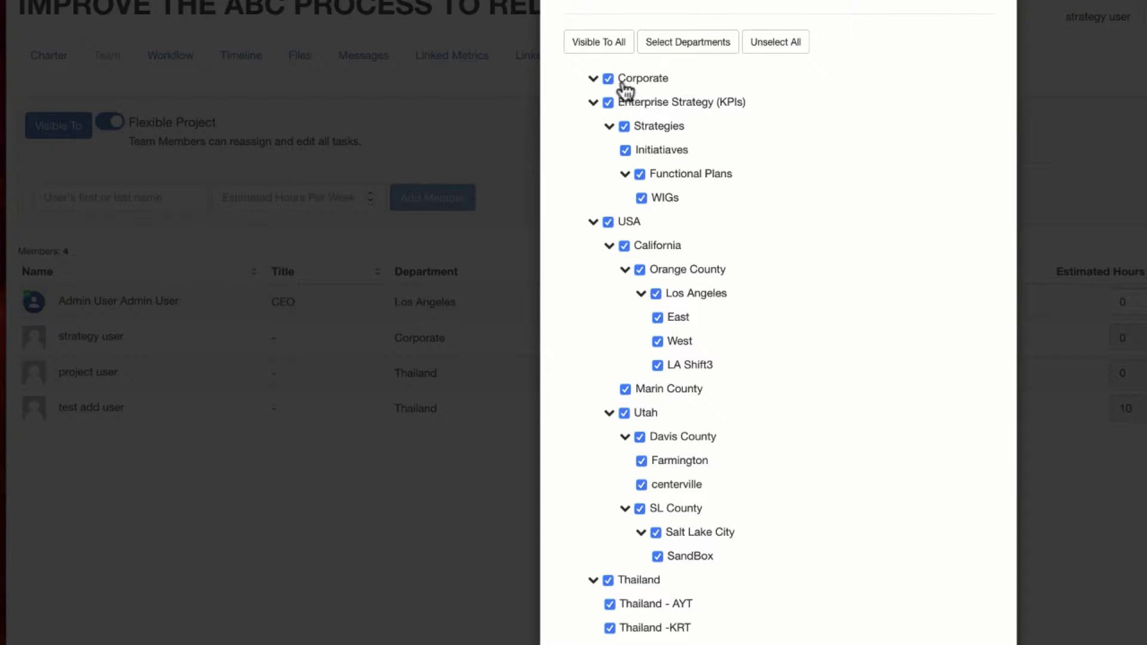
pyautogui.scroll(-1, 640, 340)
pyautogui.scroll(1, 639, 340)
pyautogui.press('Escape')
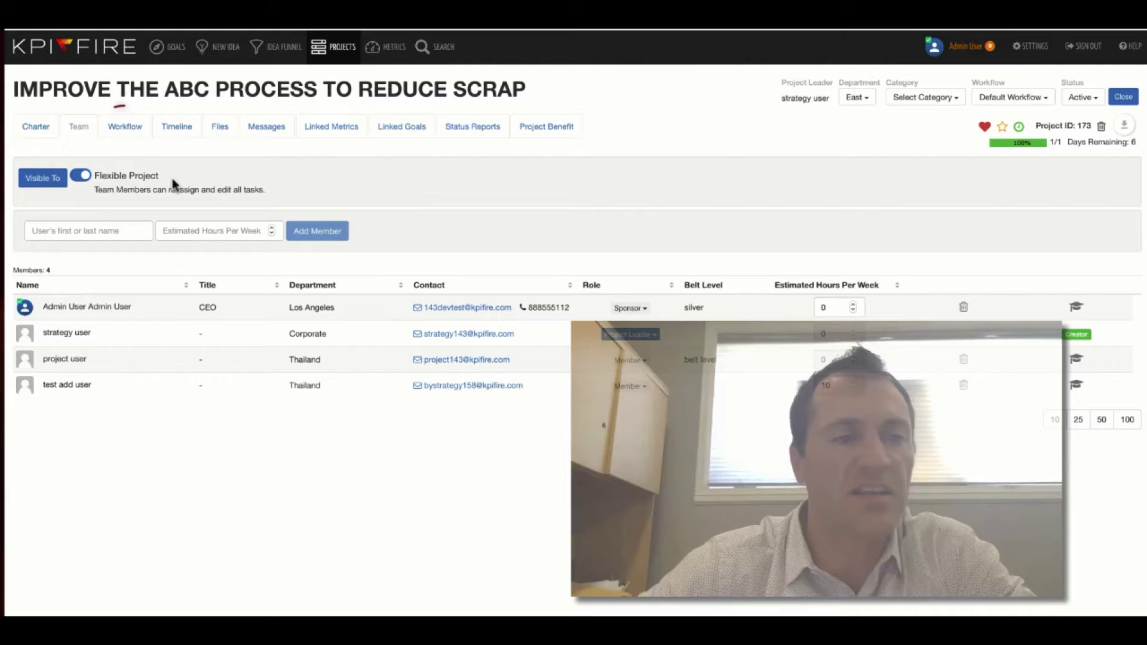
# Add a fifth workflow group named 'New Task Group' after Close
pyautogui.click(127, 127)
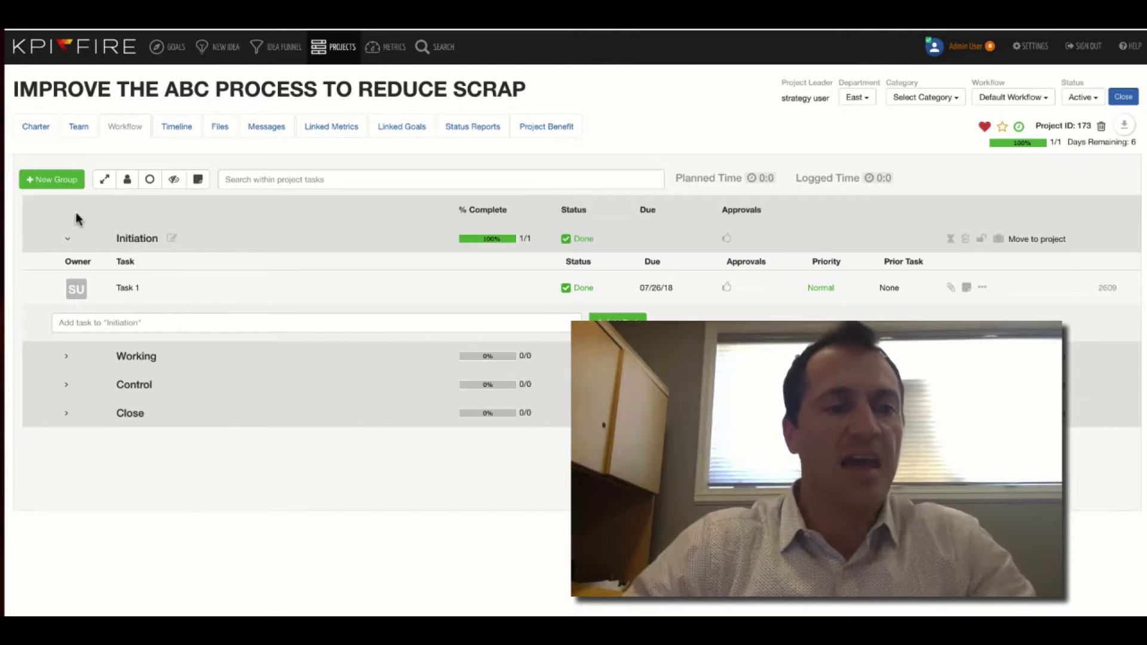
pyautogui.click(60, 179)
pyautogui.click(420, 109)
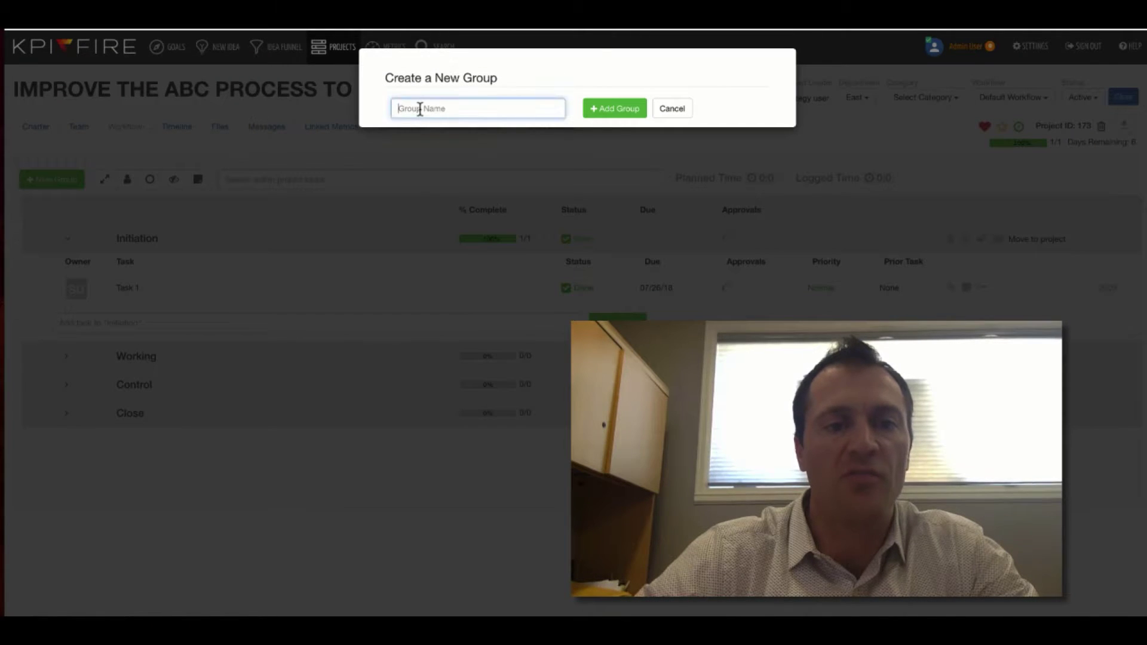
pyautogui.write('New Task Group')
pyautogui.press('Return')
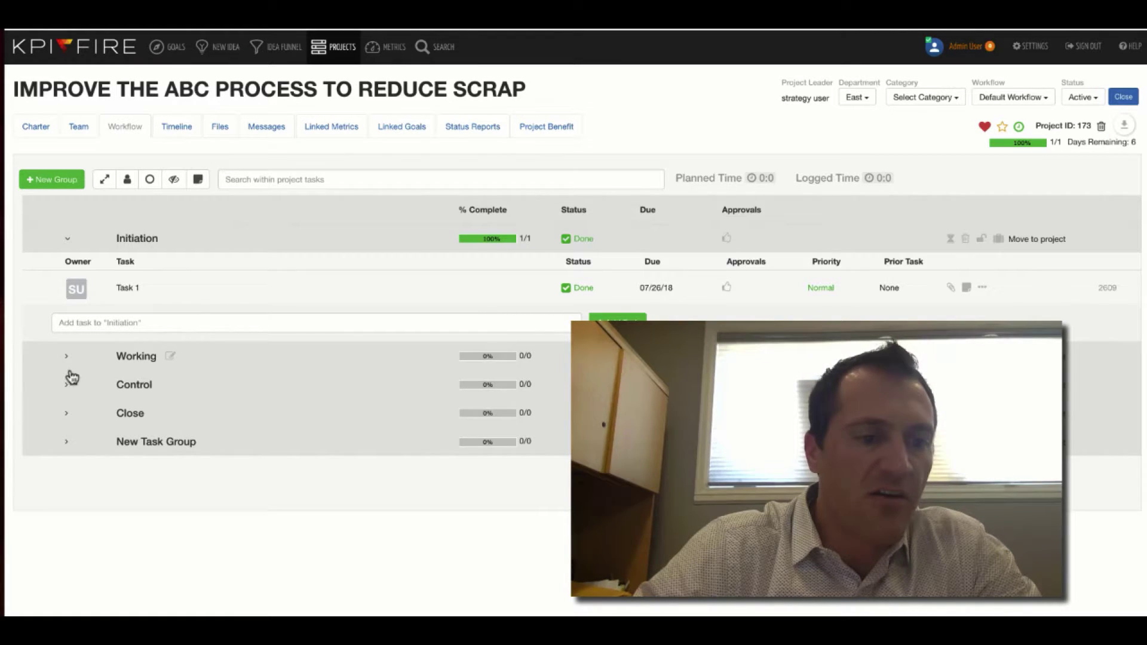
# Expand New Task Group and add the task 'Review project charter with team' under Initiation
pyautogui.click(68, 444)
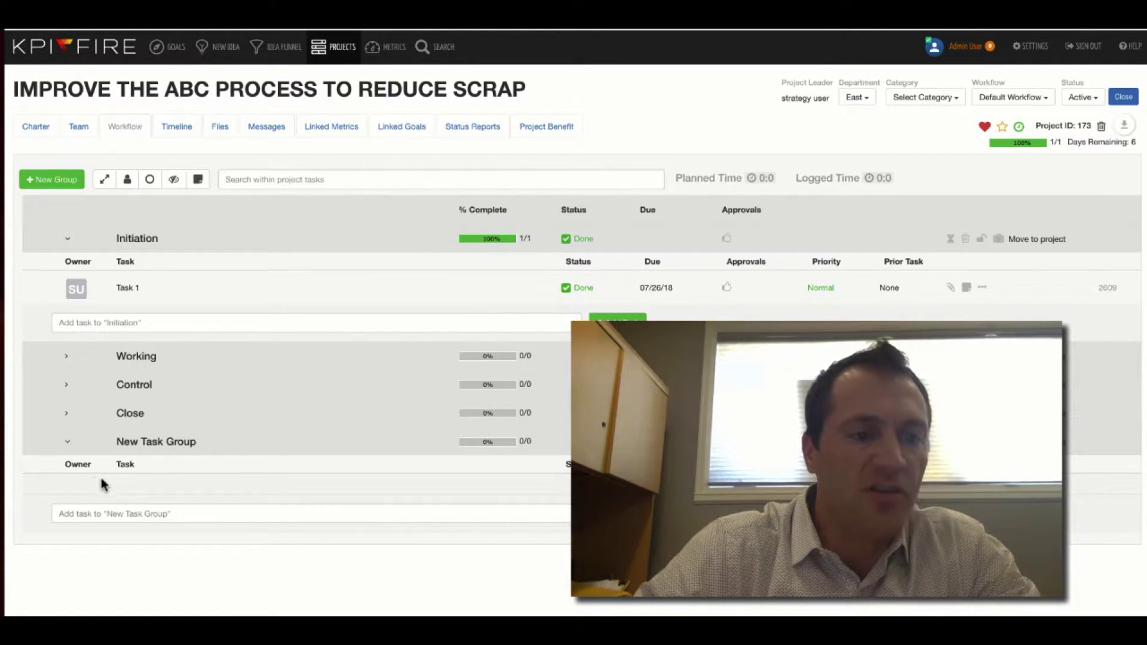
pyautogui.click(128, 322)
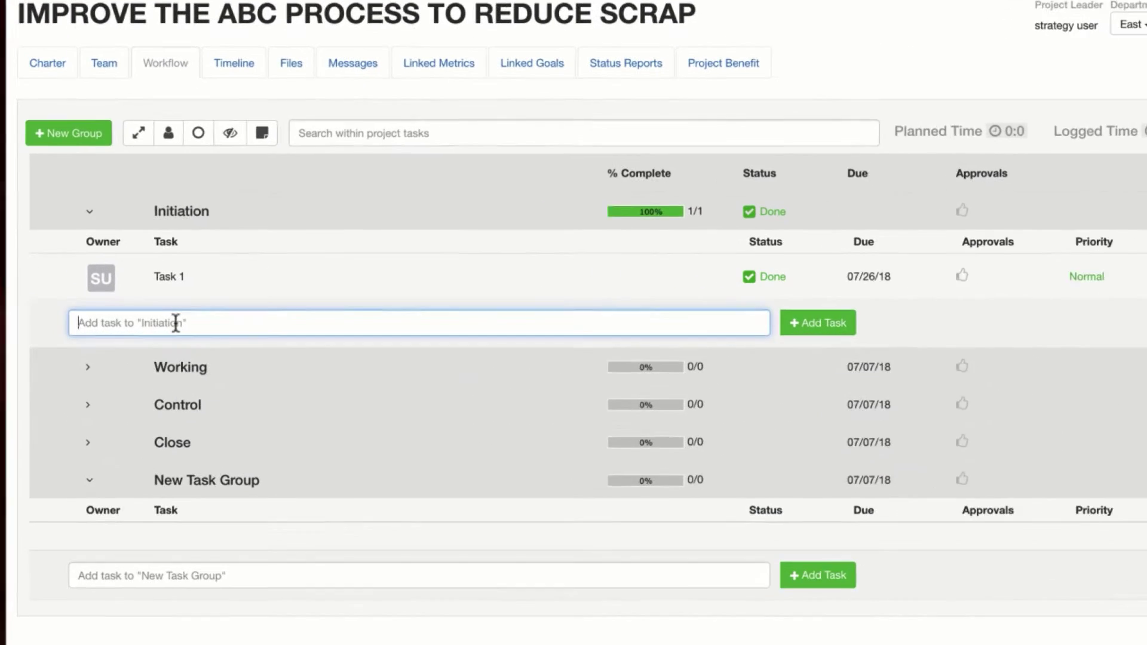
pyautogui.write('Review project charter with team')
pyautogui.press('Return')
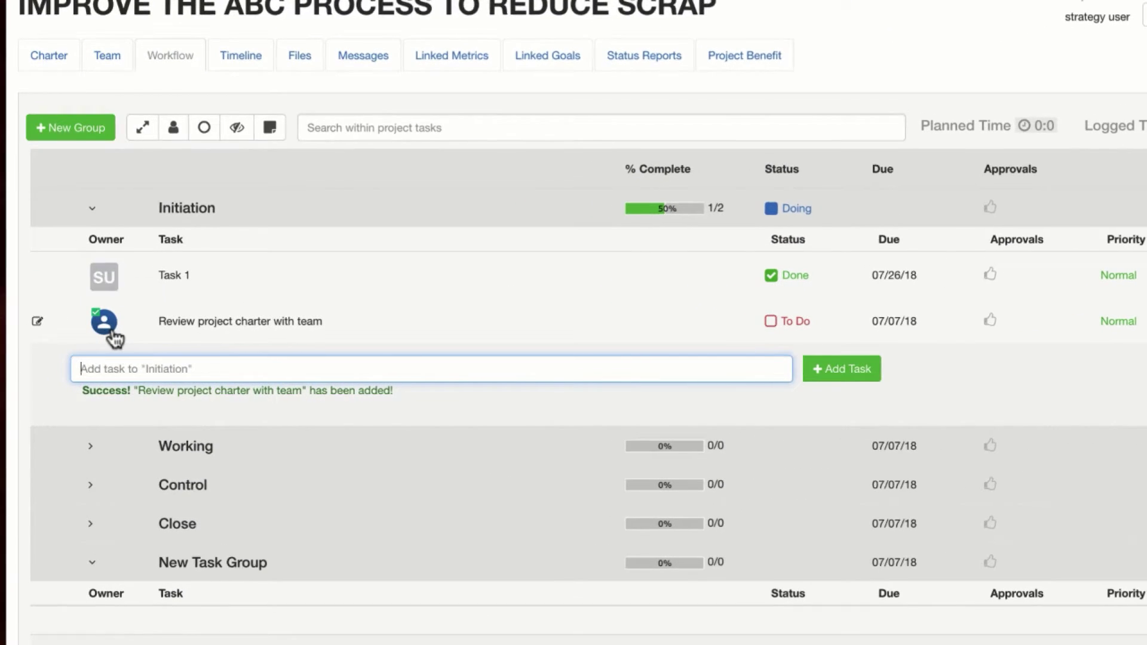
# Assign strategy user as owner of the new charter review task
pyautogui.click(81, 328)
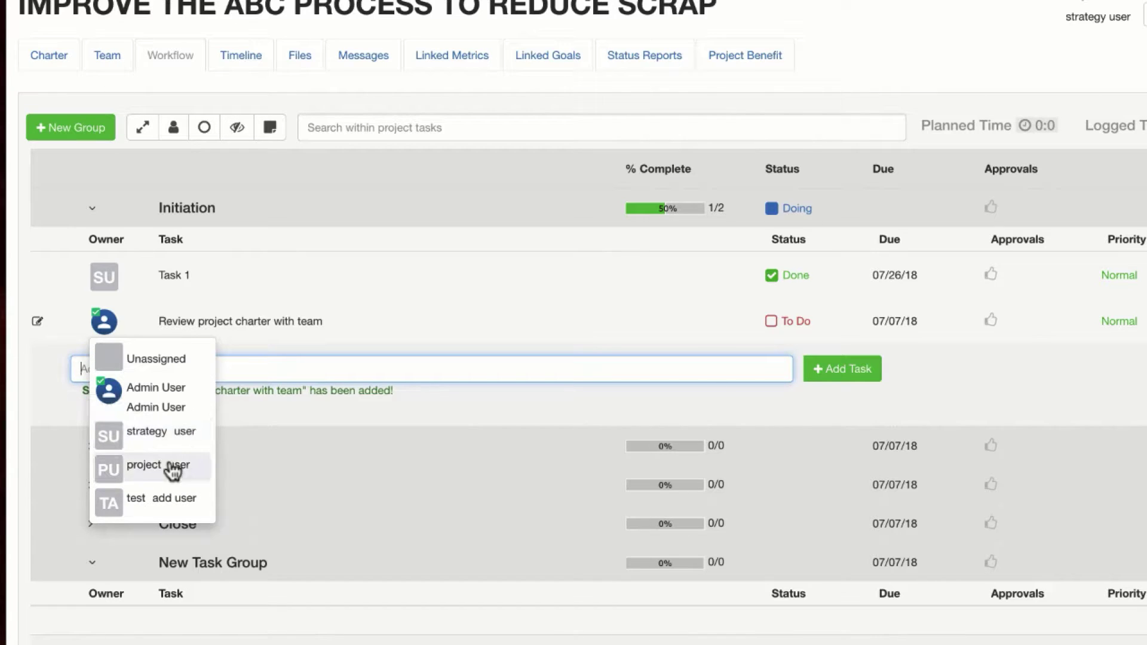
pyautogui.click(168, 441)
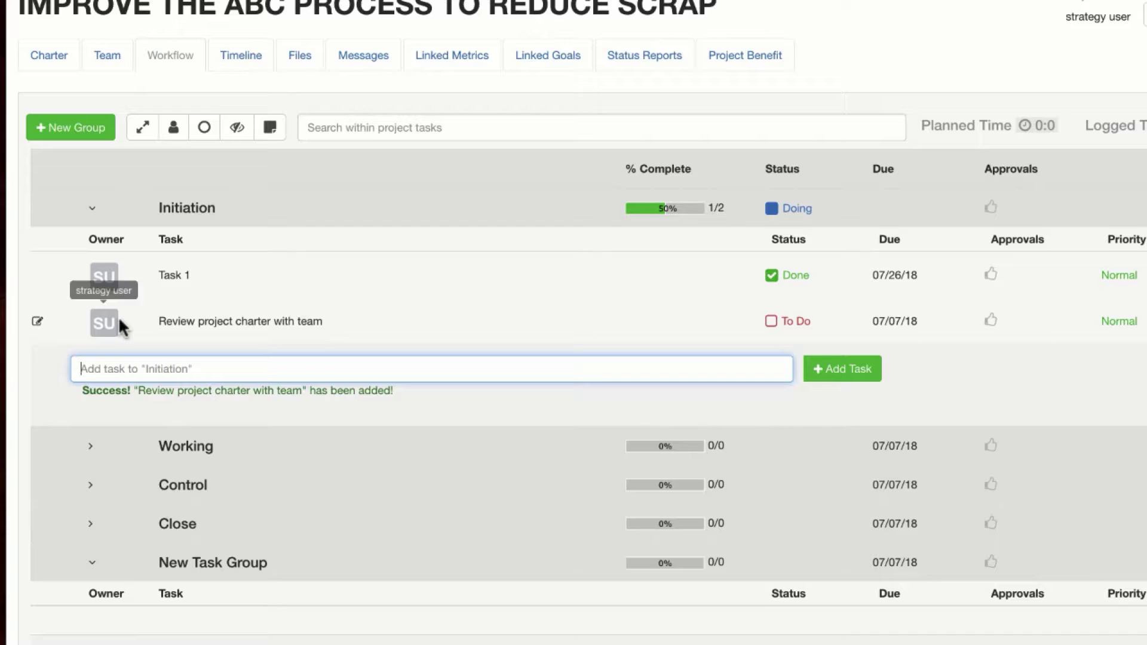
pyautogui.click(796, 326)
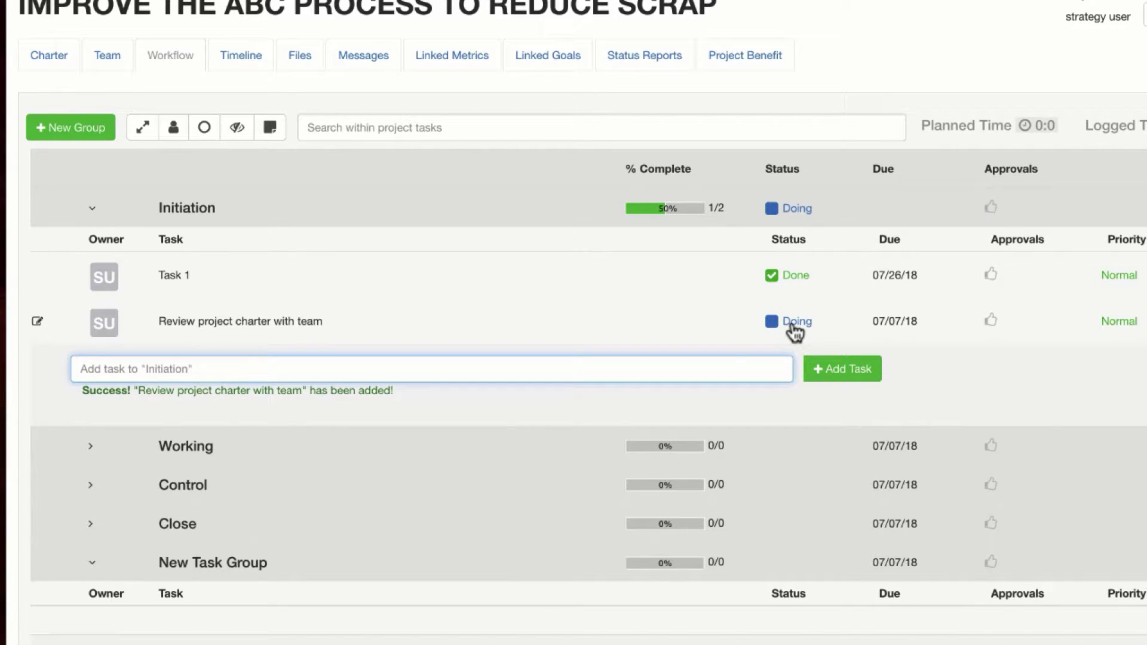
# Extend the Review project charter with team task to 4 days, starting 07/03/18 and due 07/07/18
pyautogui.click(794, 328)
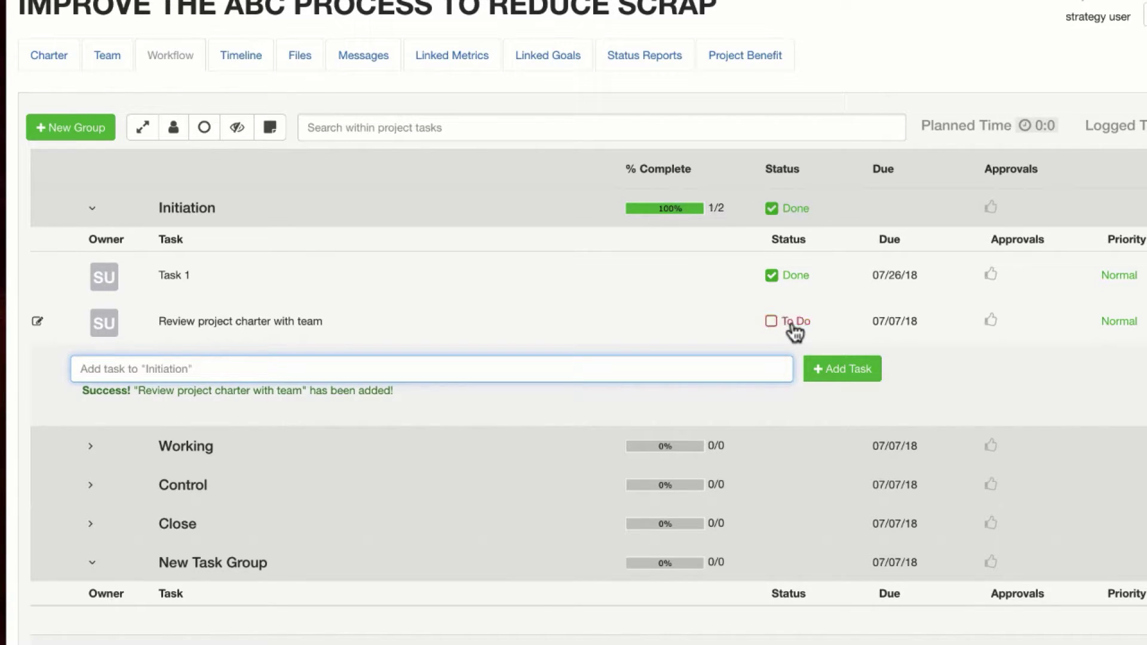
pyautogui.click(905, 325)
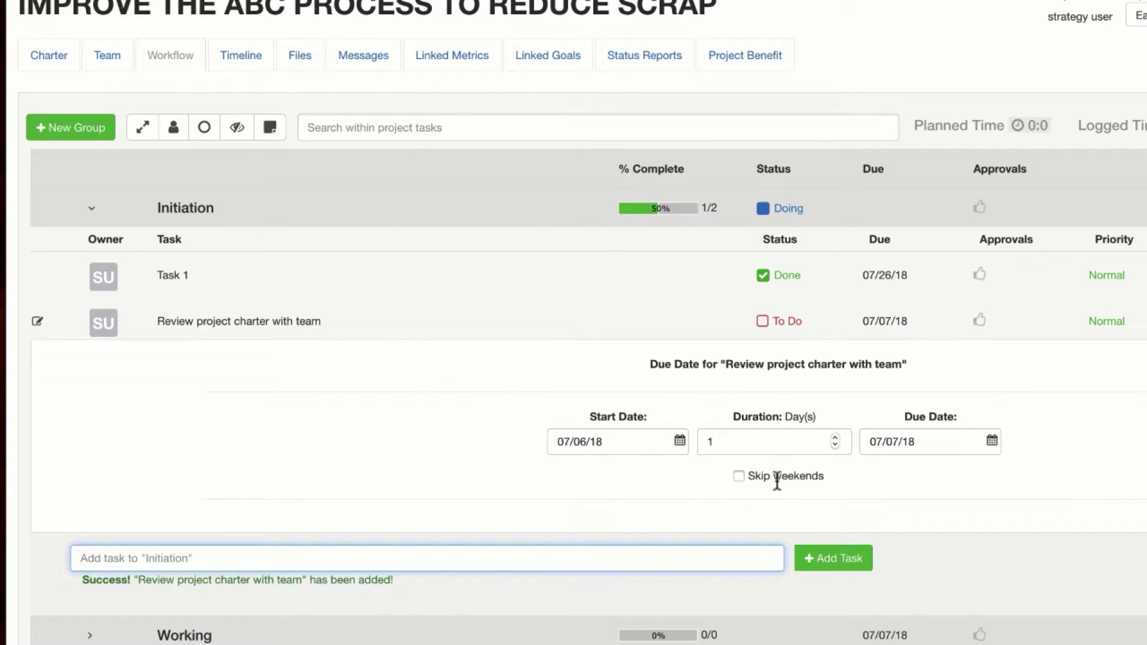
pyautogui.click(834, 438)
pyautogui.click(952, 447)
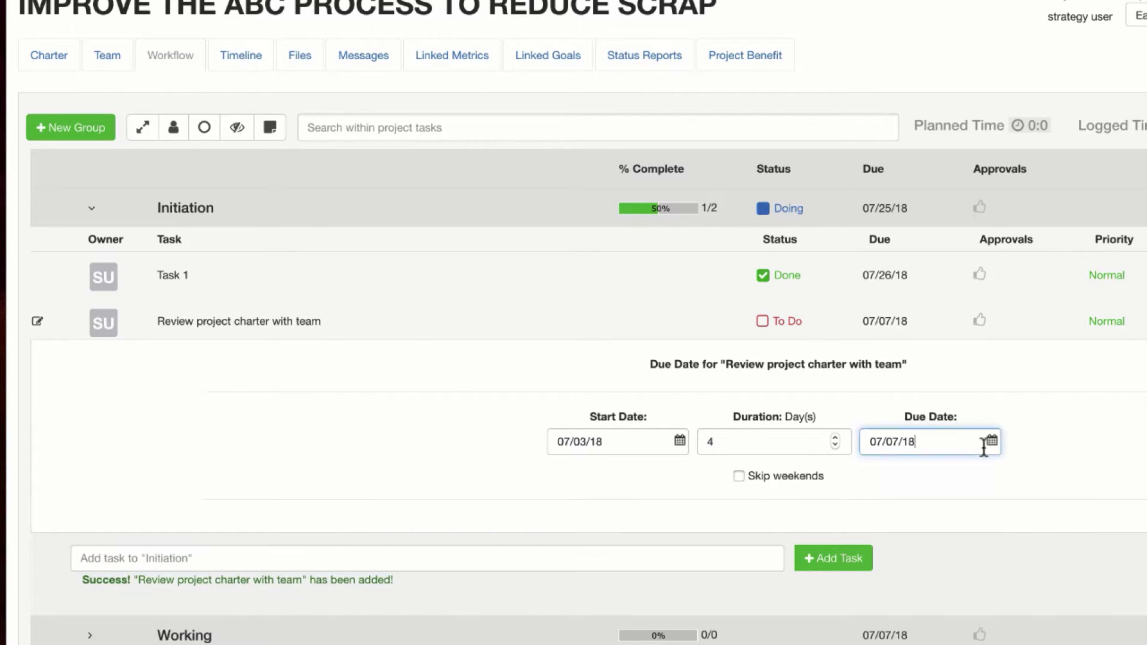
pyautogui.click(1033, 432)
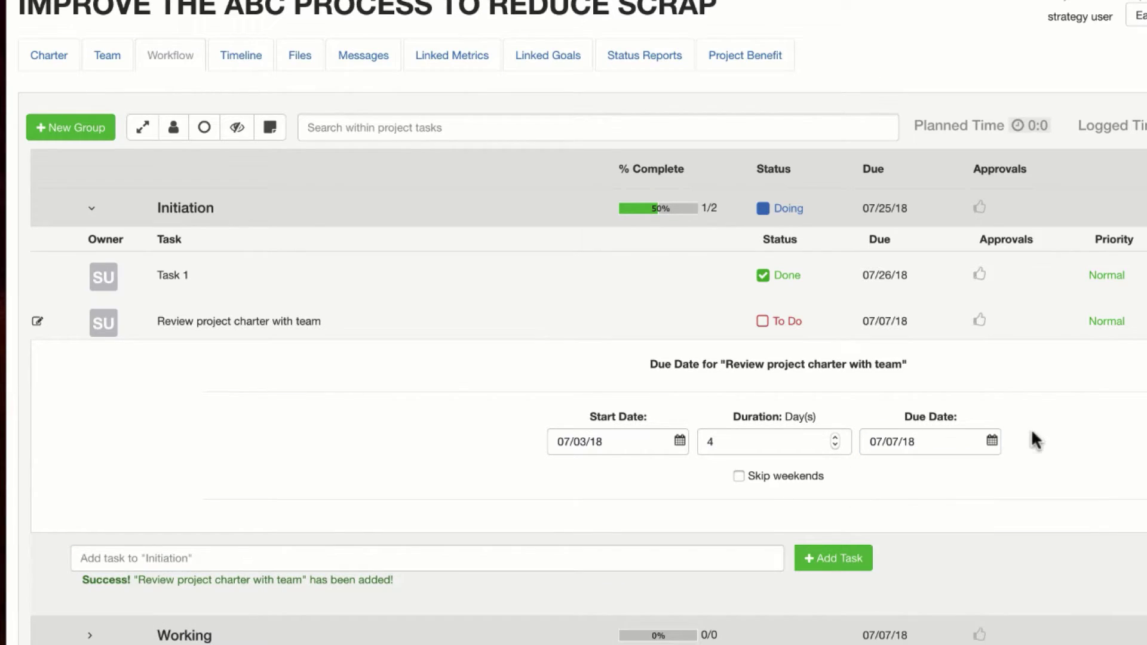
# Add Admin User as an approver of the Review project charter with team task
pyautogui.click(983, 328)
pyautogui.click(138, 402)
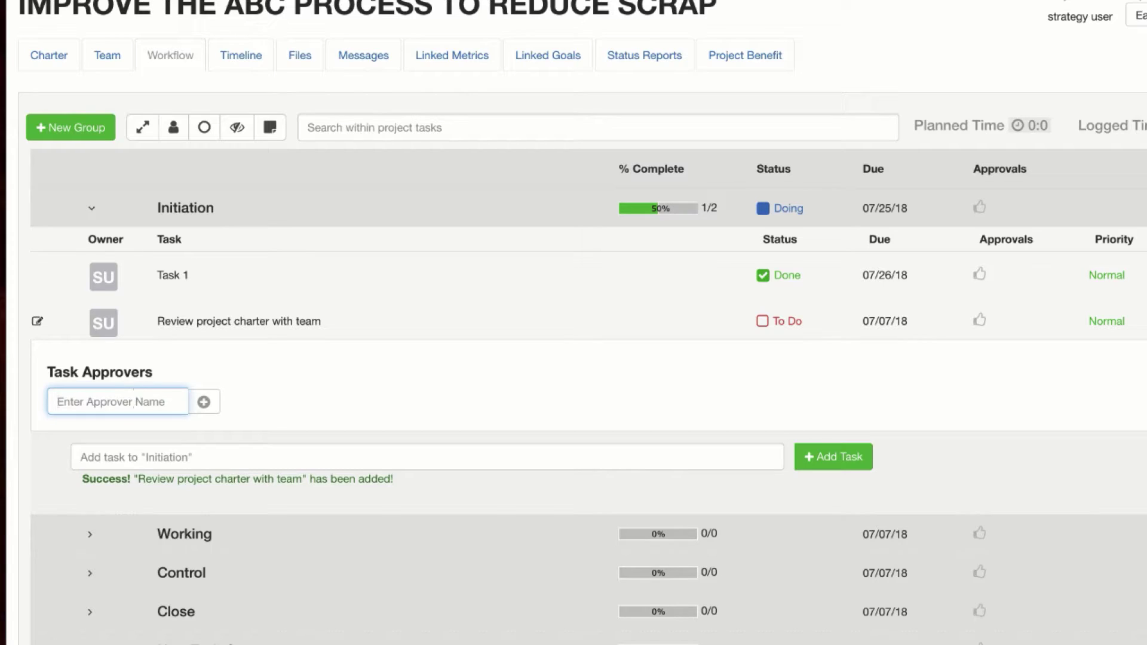
pyautogui.write('ad')
pyautogui.click(153, 434)
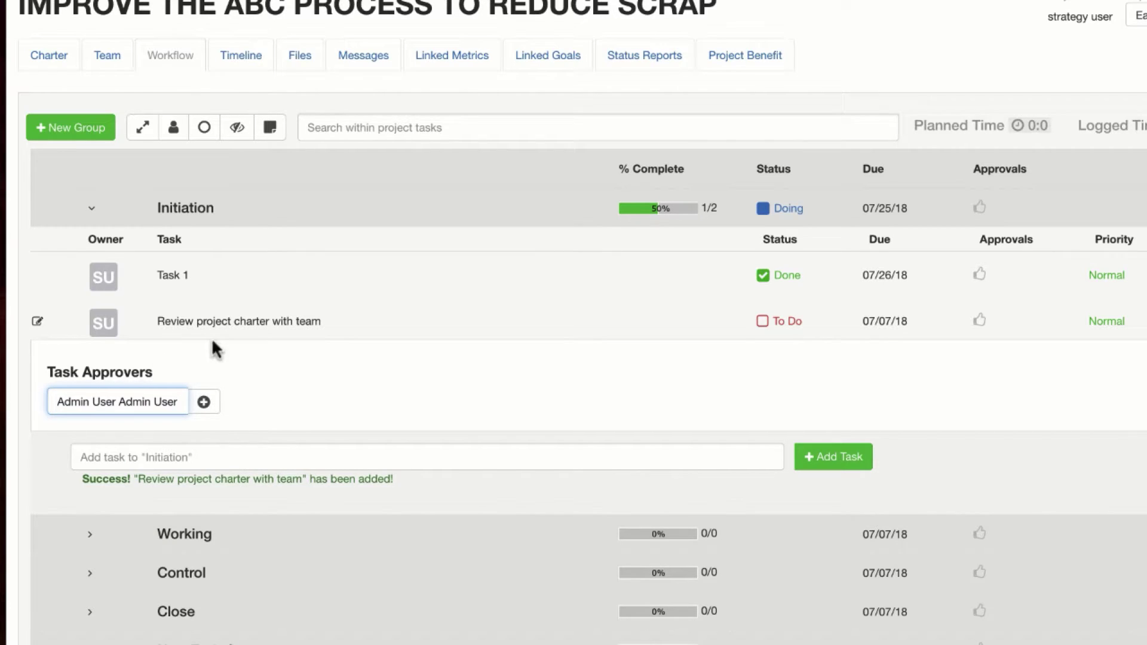
pyautogui.click(204, 404)
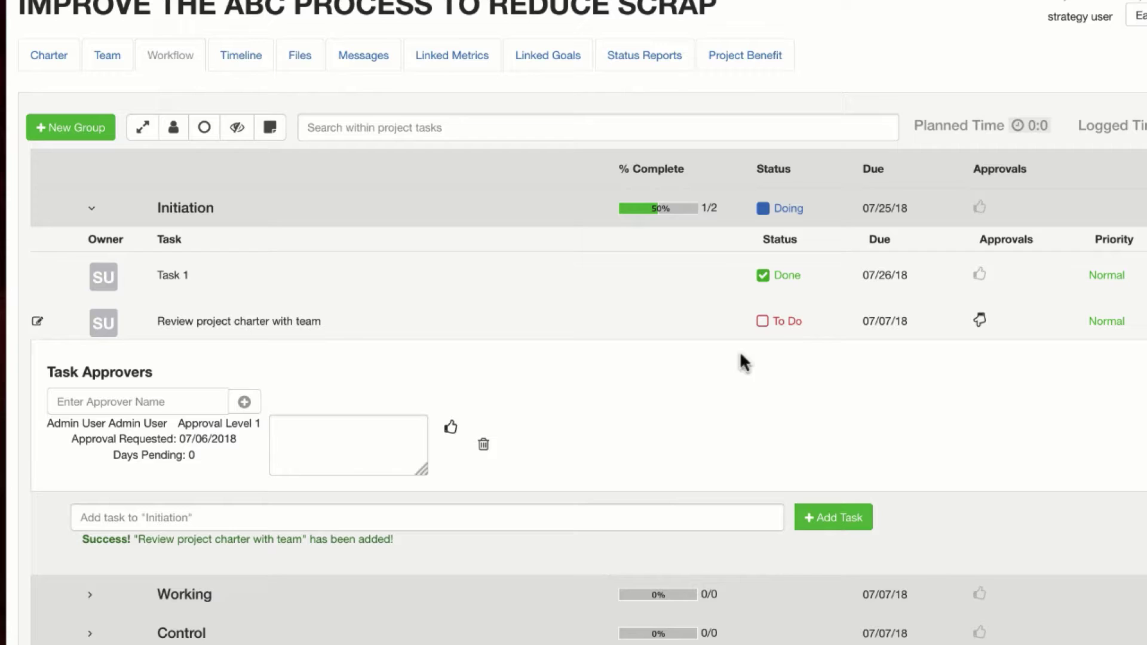
# Submit the review task for approval and approve it with the comment 'ok, looks good'
pyautogui.click(779, 323)
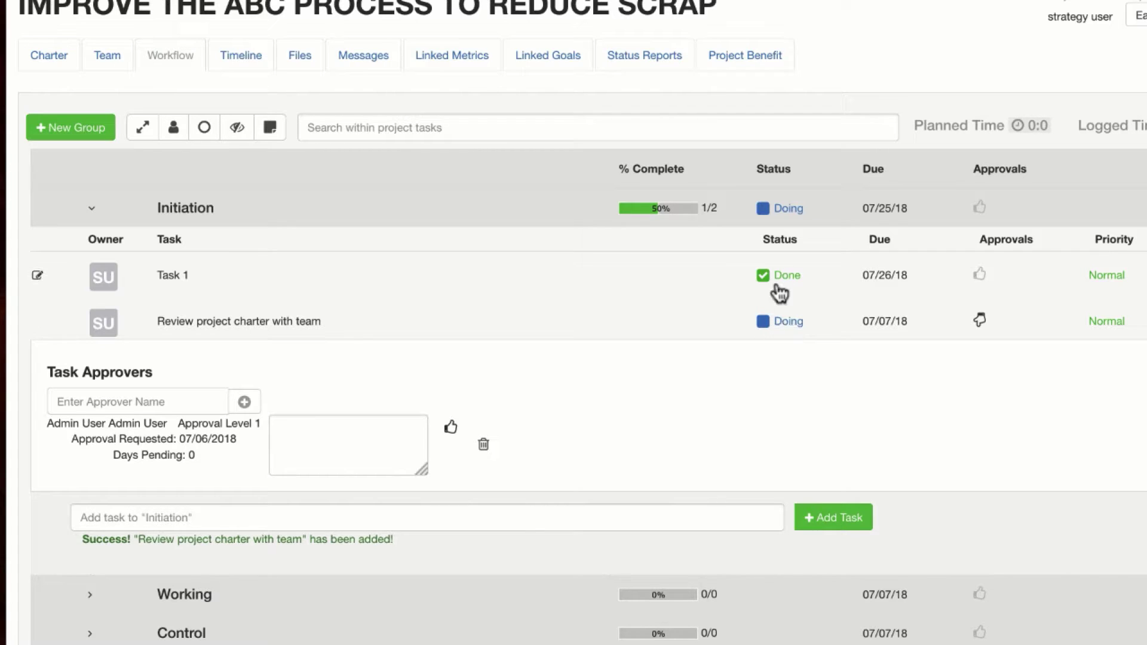
pyautogui.click(782, 327)
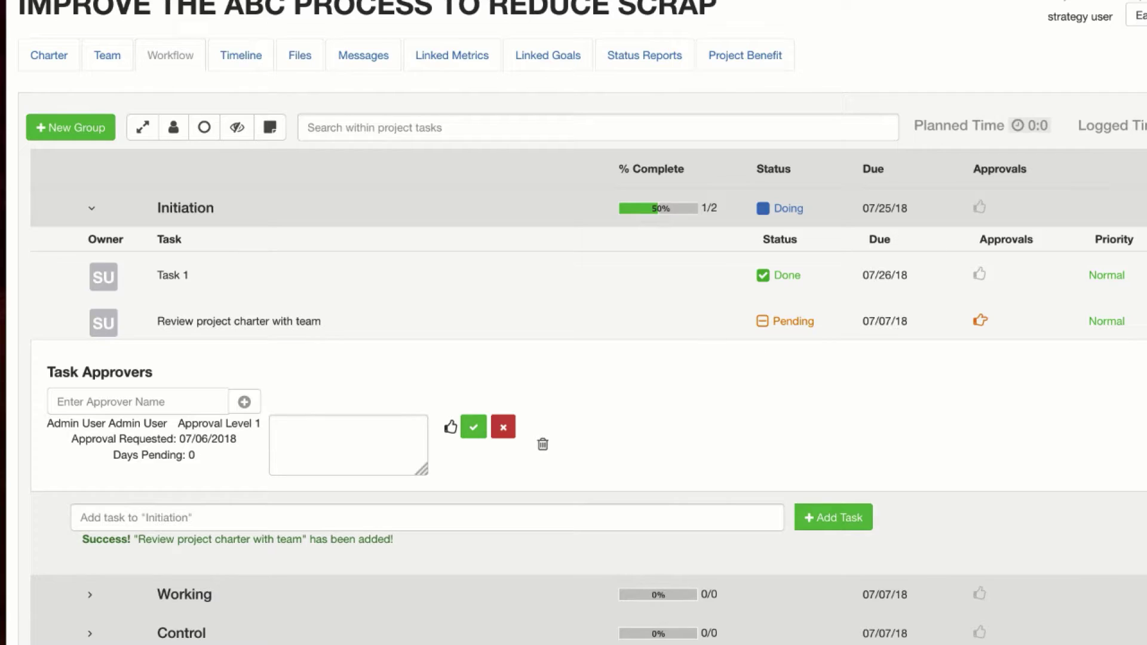
pyautogui.click(327, 436)
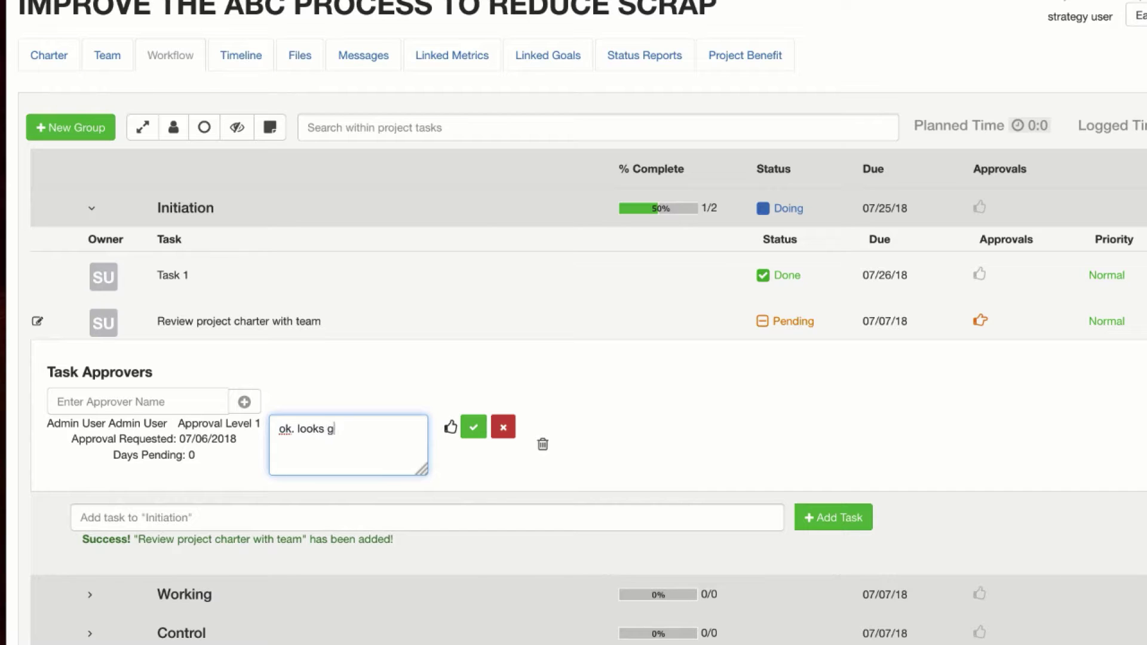
pyautogui.click(477, 429)
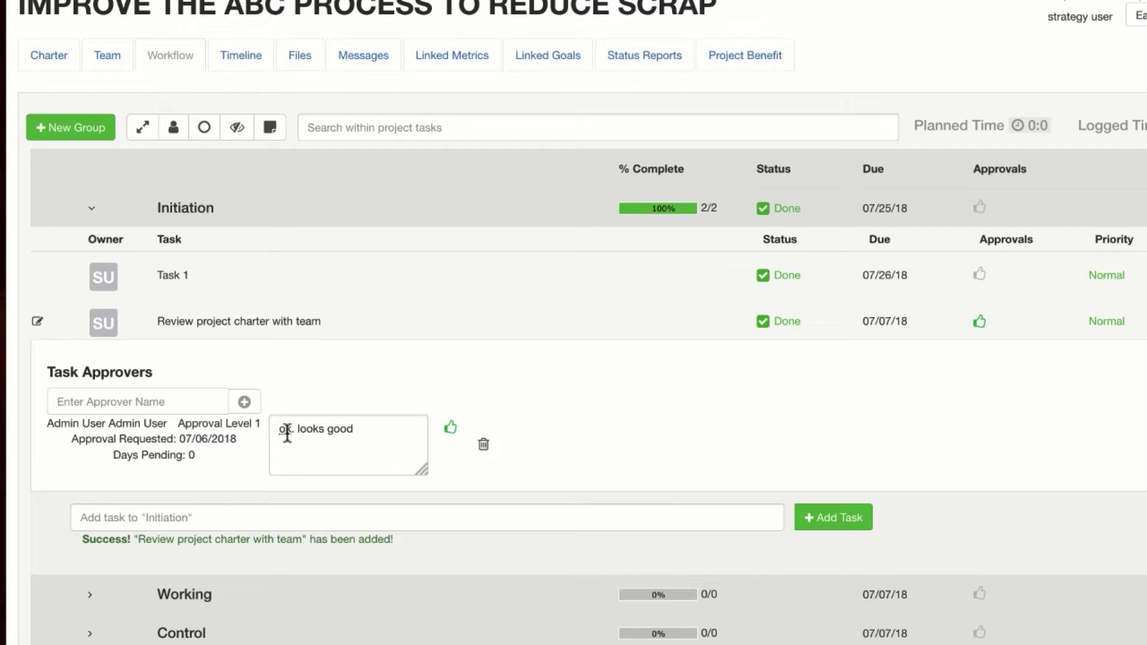
# Raise the review task's priority to High and show its prior tasks list
pyautogui.click(1110, 323)
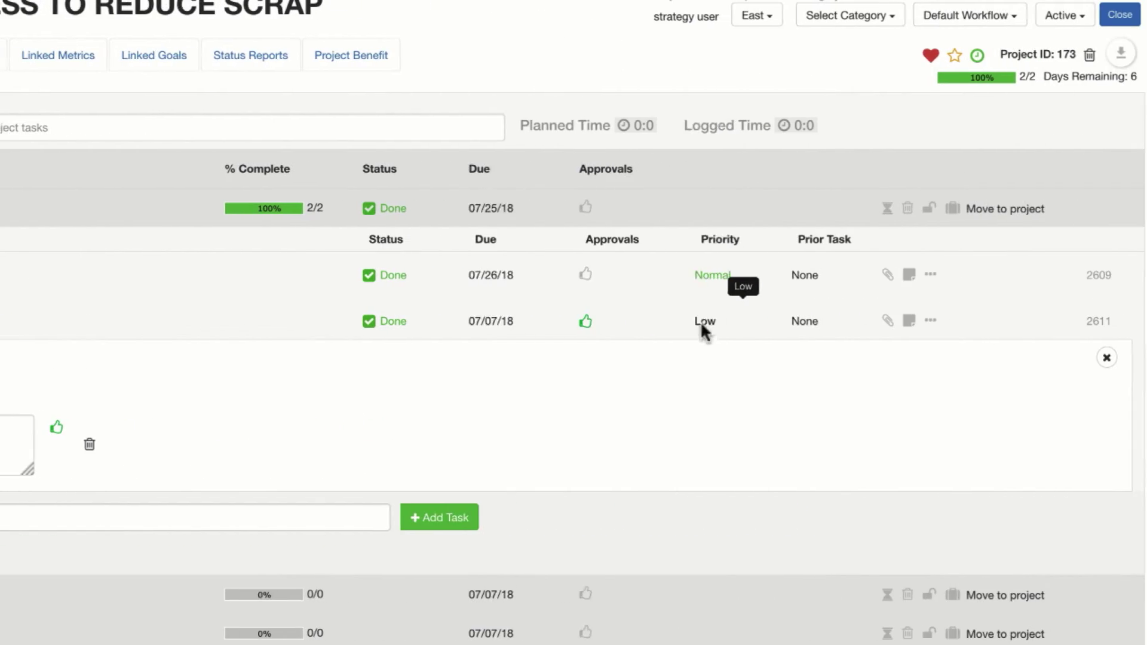
pyautogui.click(1100, 322)
pyautogui.click(697, 325)
pyautogui.click(696, 326)
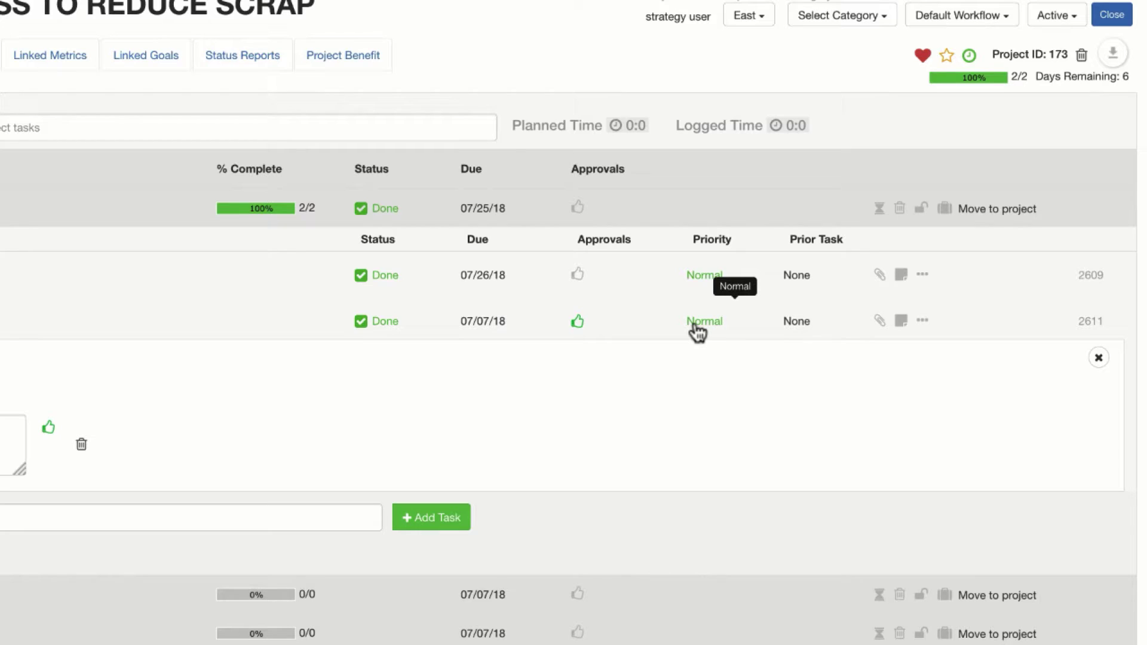
pyautogui.click(696, 326)
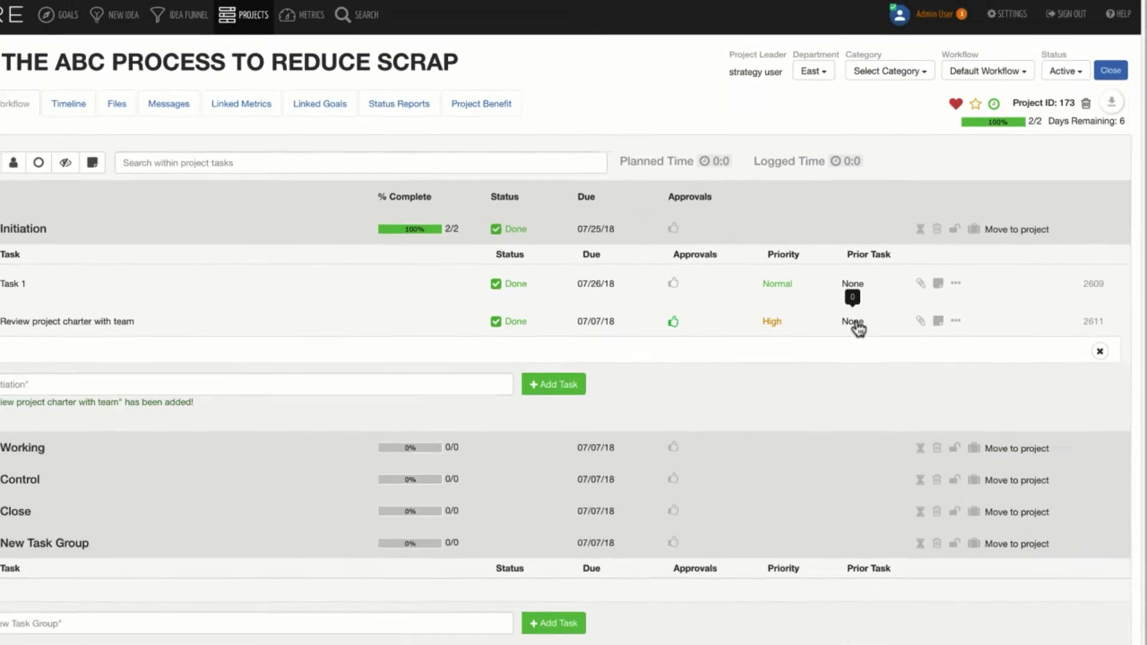
pyautogui.click(799, 325)
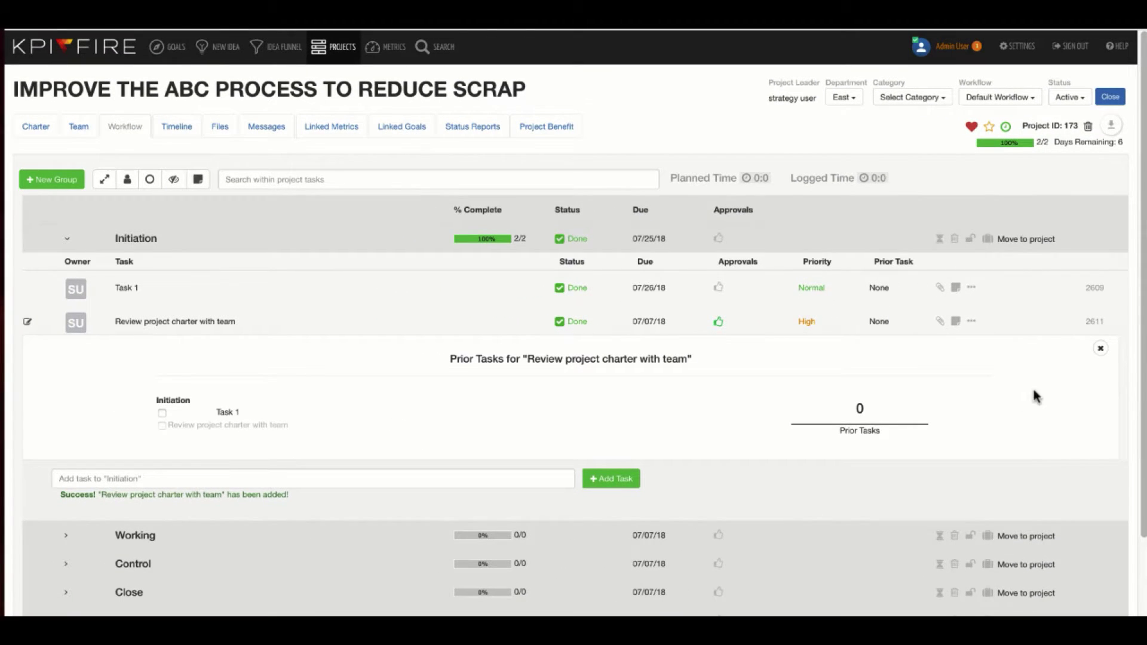
# Close the review task's prior tasks list and its attachments area
pyautogui.click(1100, 349)
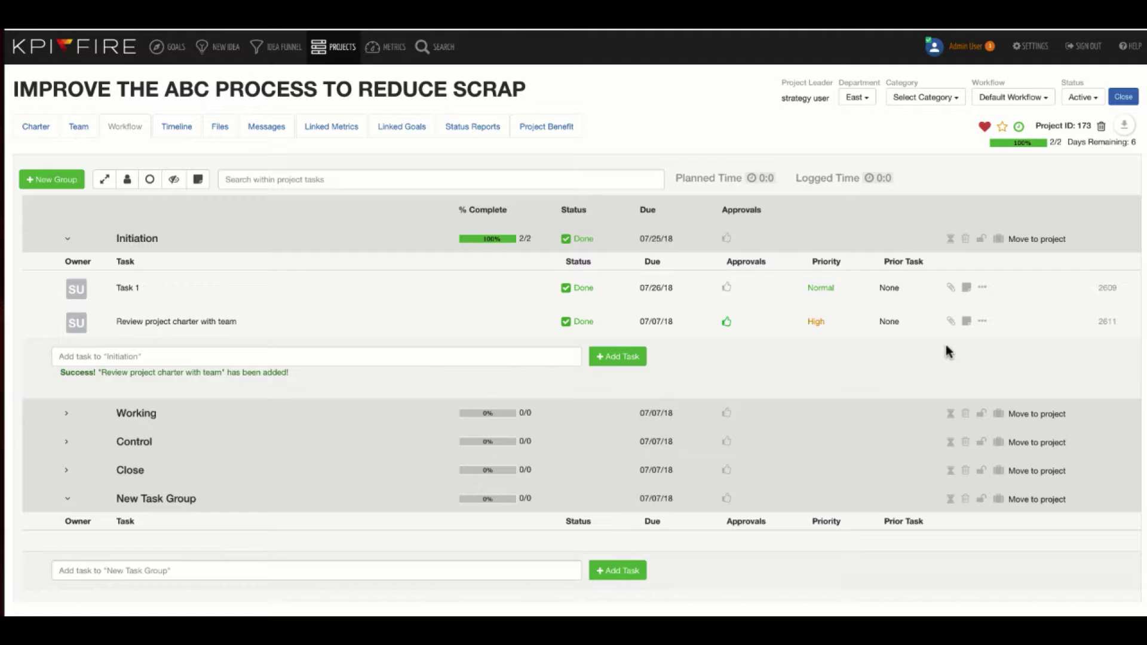
pyautogui.click(951, 321)
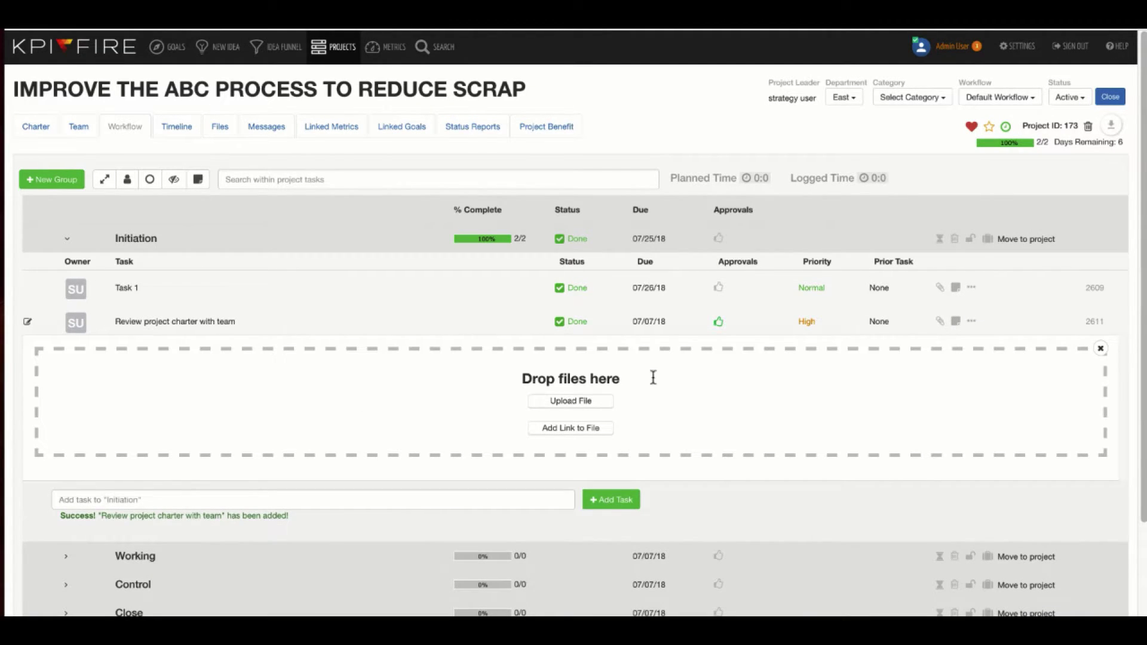
pyautogui.click(1101, 348)
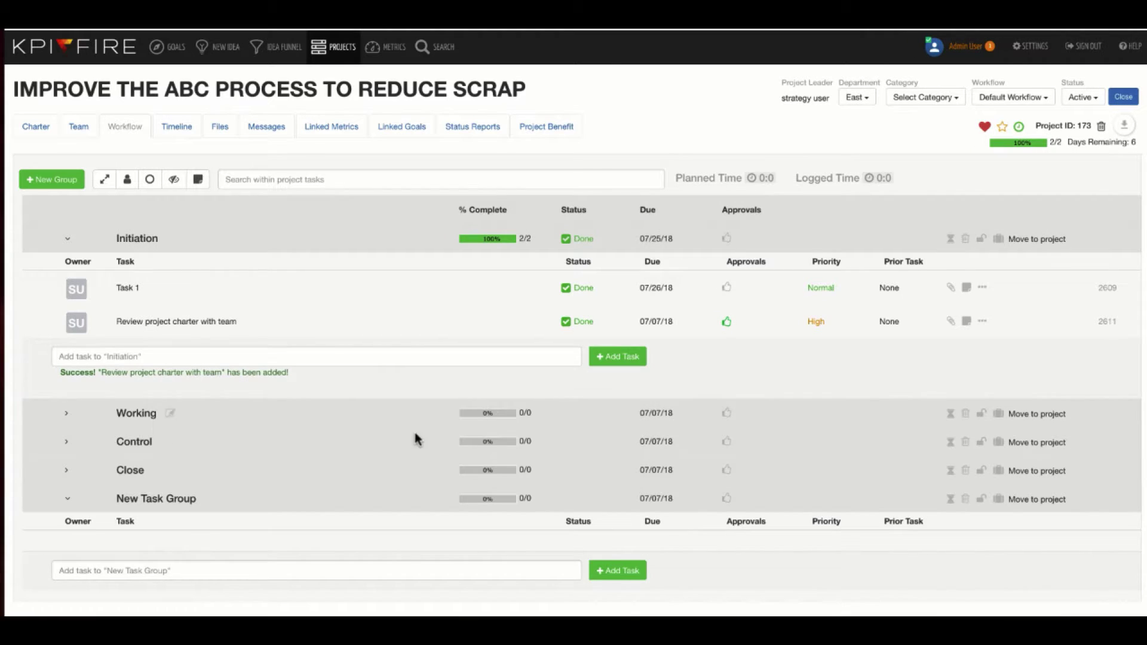
pyautogui.click(168, 355)
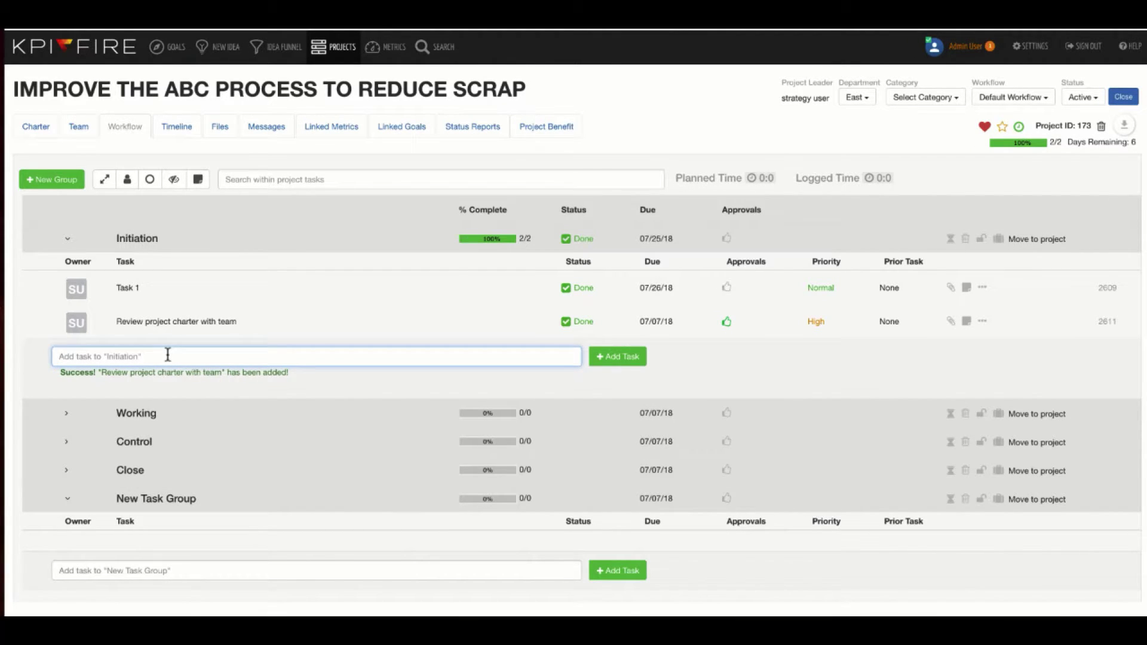
# Add a 'Create Training document' task to the Working group
pyautogui.click(136, 414)
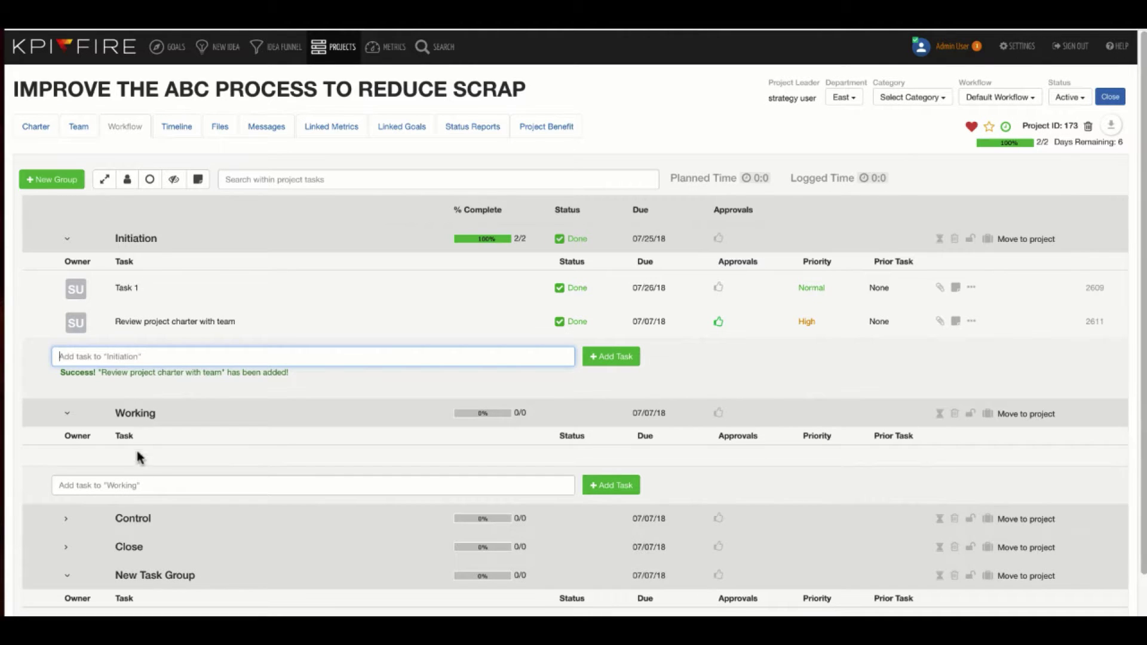
pyautogui.click(132, 485)
pyautogui.write('Create')
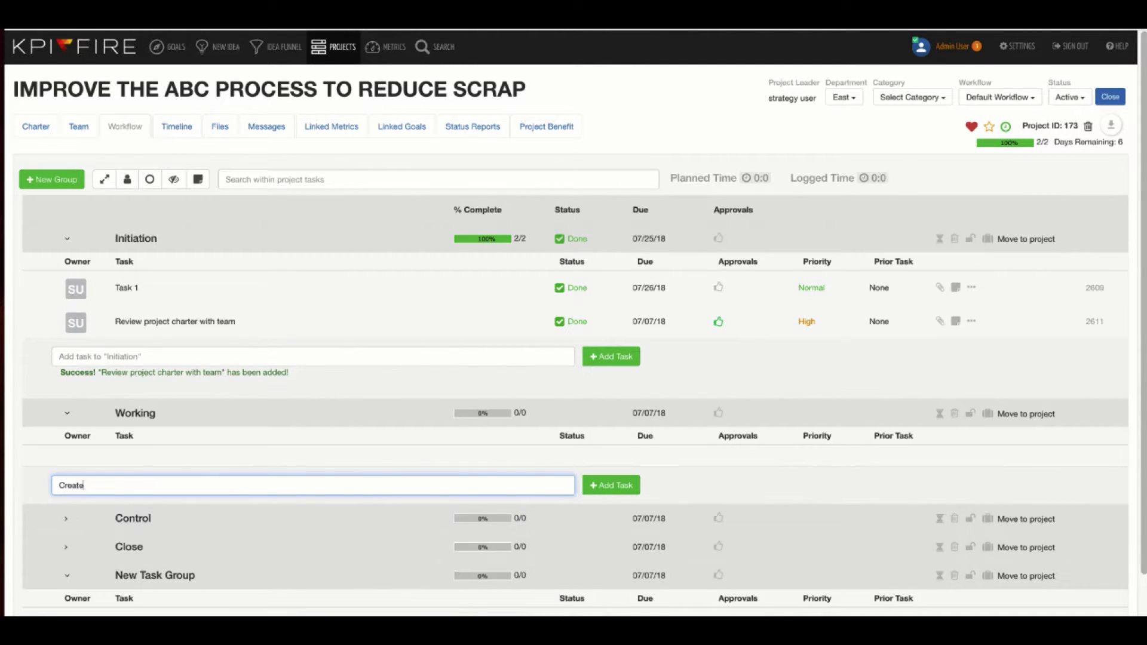
pyautogui.write(' Tea')
pyautogui.press('BackSpace')
pyautogui.press('BackSpace')
pyautogui.write('raining document')
pyautogui.press('Return')
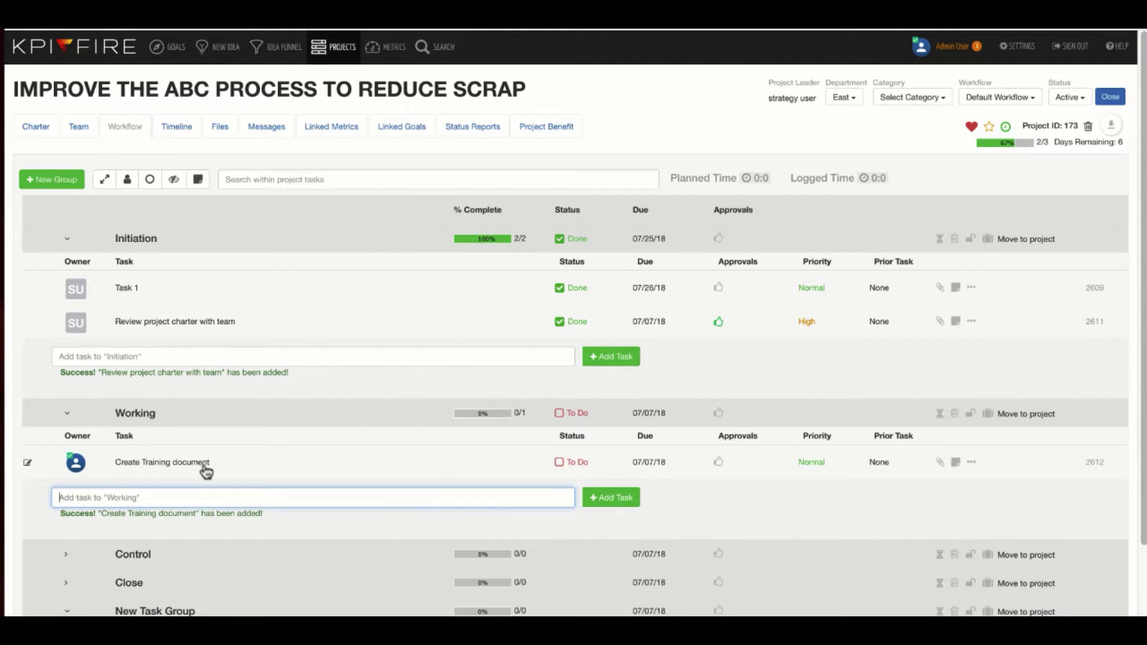
# Upload KPI-Fire-New-Logo-strat-tag-16-inches-widePSD[1].jpg as an attachment to the Create Training document task
pyautogui.click(941, 464)
pyautogui.scroll(-2, 687, 514)
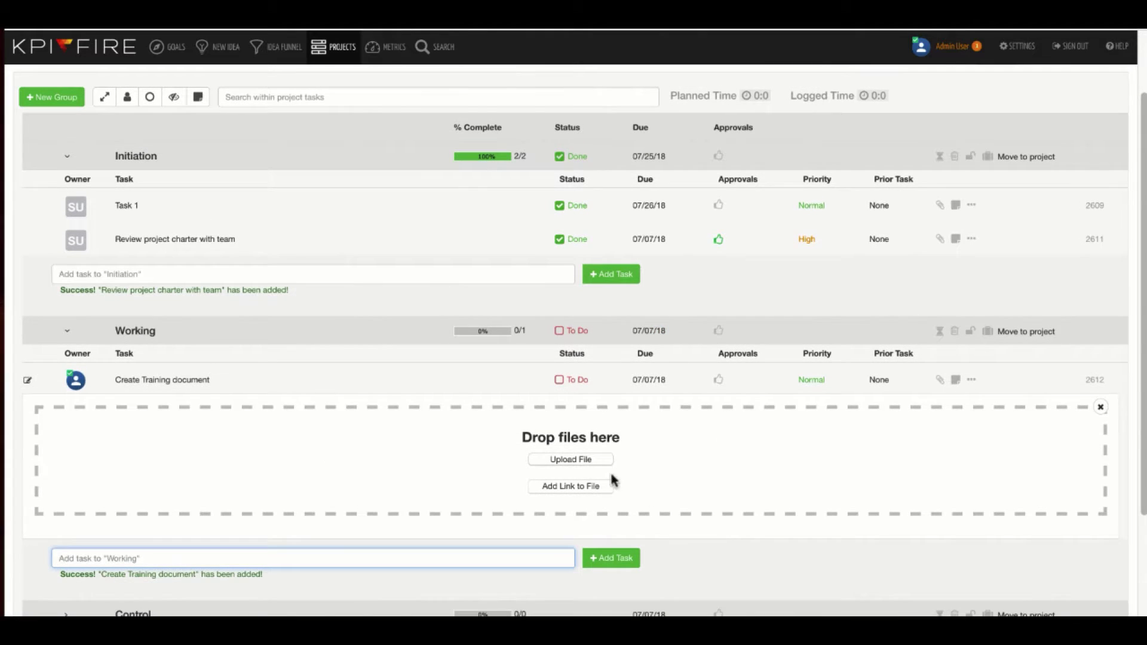
pyautogui.click(572, 488)
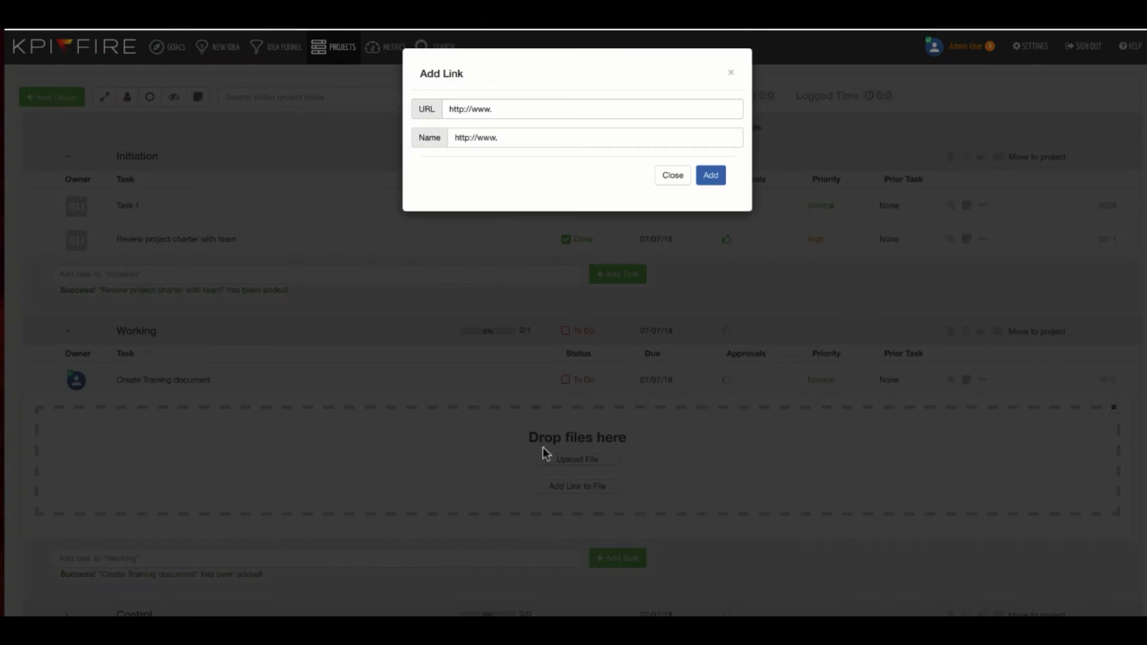
pyautogui.click(672, 175)
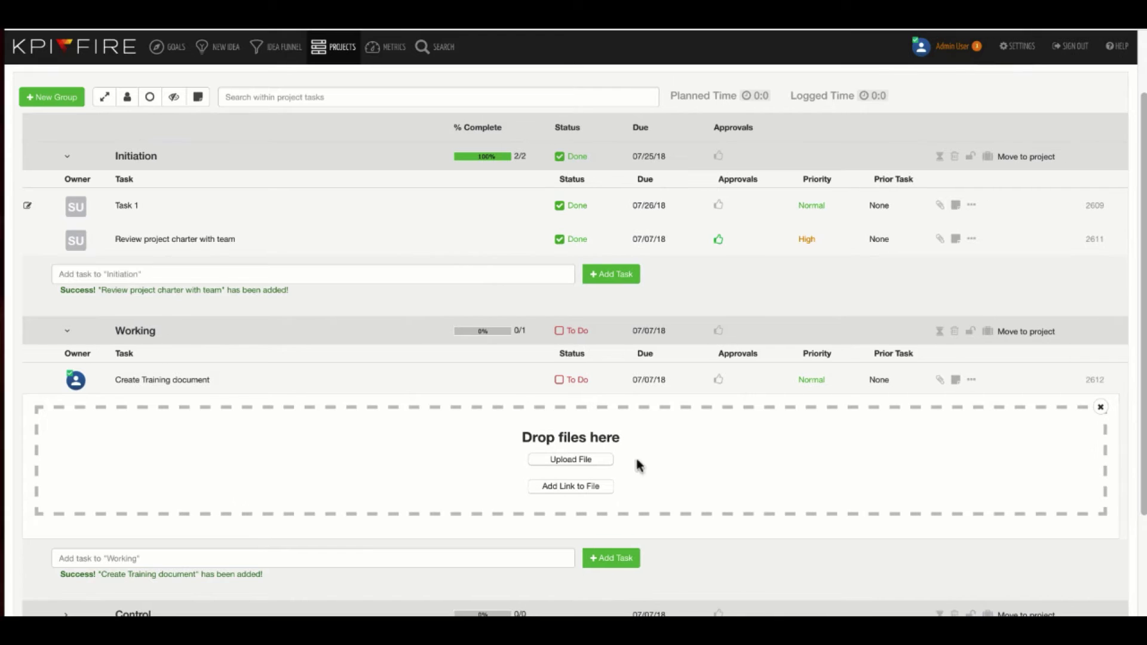
pyautogui.click(571, 460)
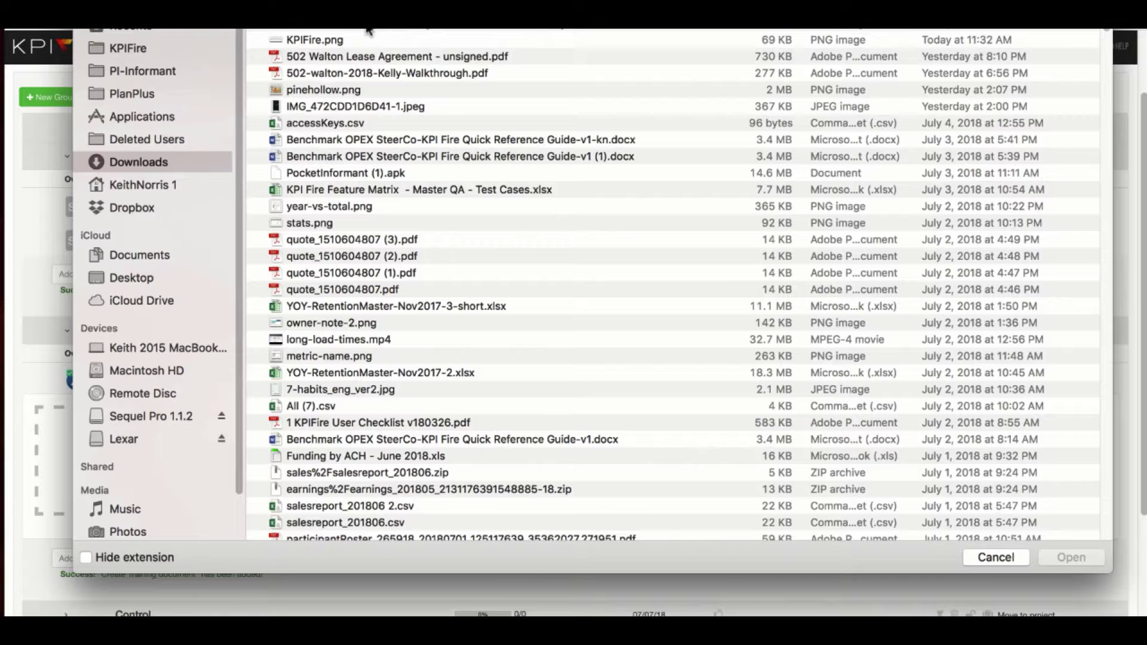
pyautogui.click(369, 30)
pyautogui.click(1071, 557)
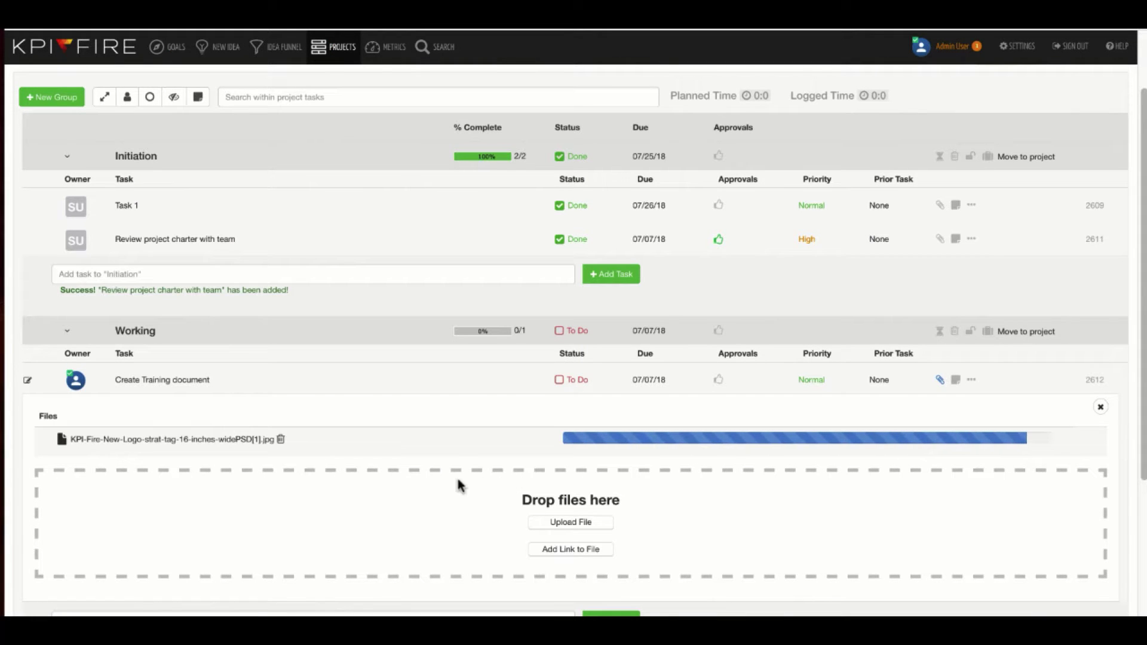
# Insert a date stamp into the Create Training document task's notes and enlarge the notes box
pyautogui.click(955, 380)
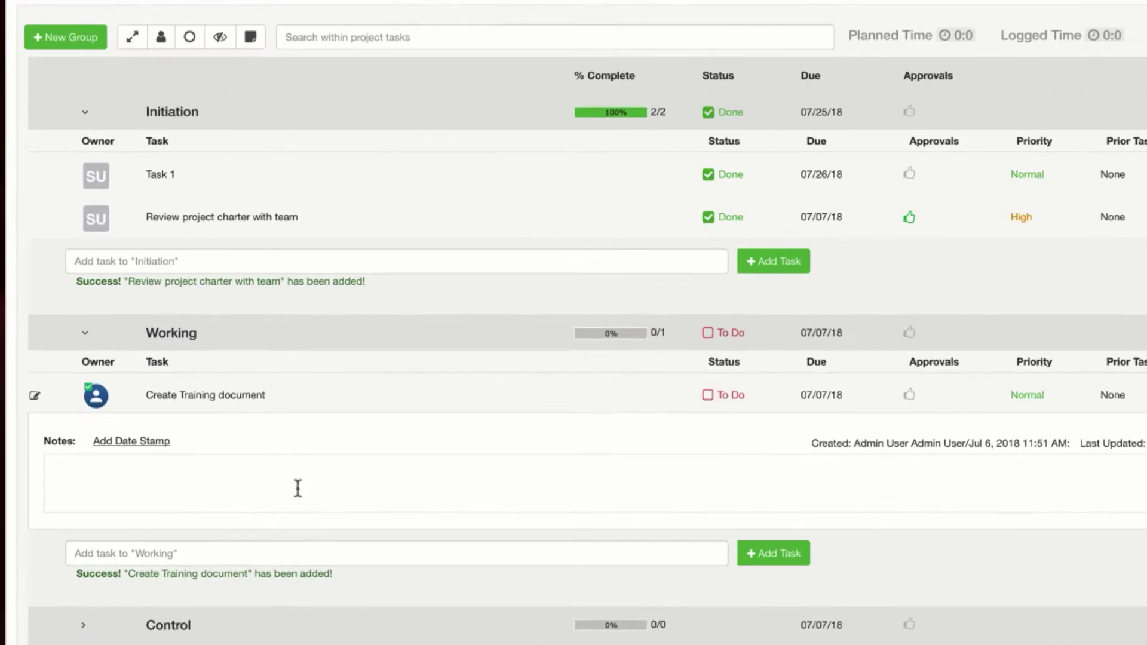
pyautogui.click(165, 481)
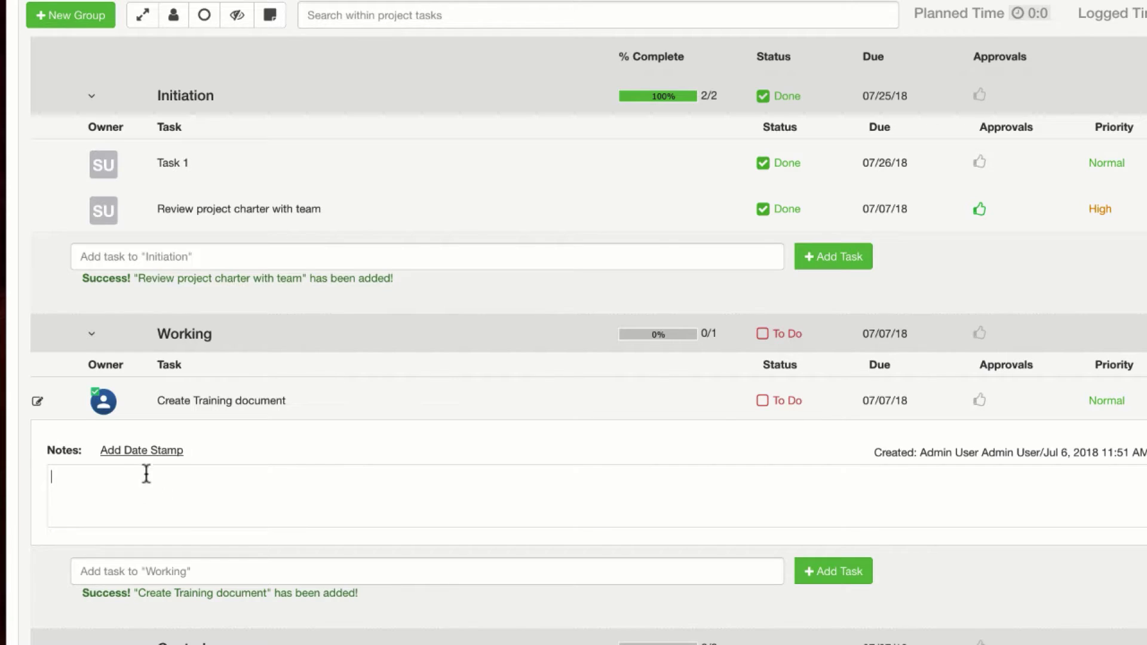
pyautogui.click(159, 454)
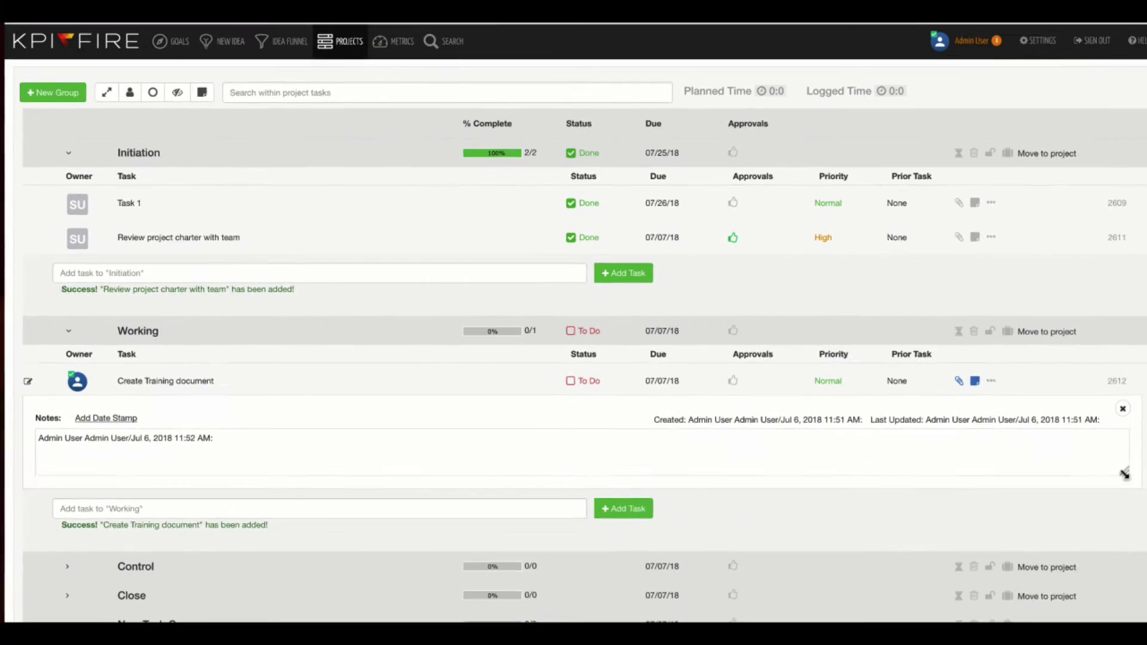
pyautogui.moveTo(1122, 474); pyautogui.dragTo(1083, 532)
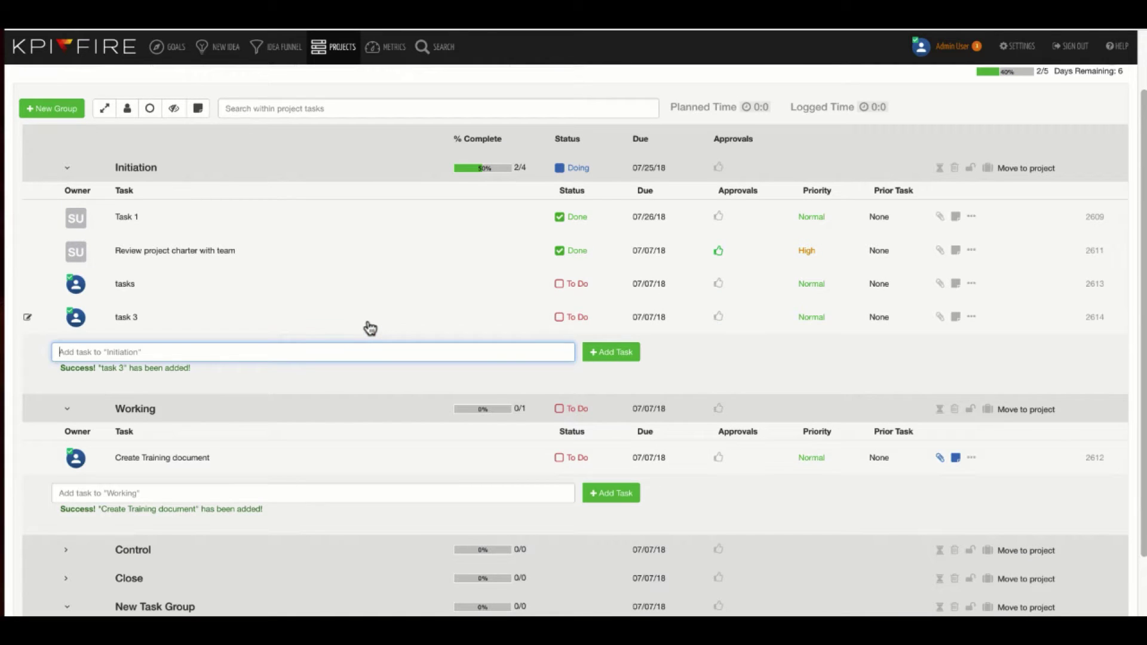
# Move task 3 to the end of Initiation and copy its task link to the clipboard
pyautogui.moveTo(370, 328); pyautogui.dragTo(369, 332)
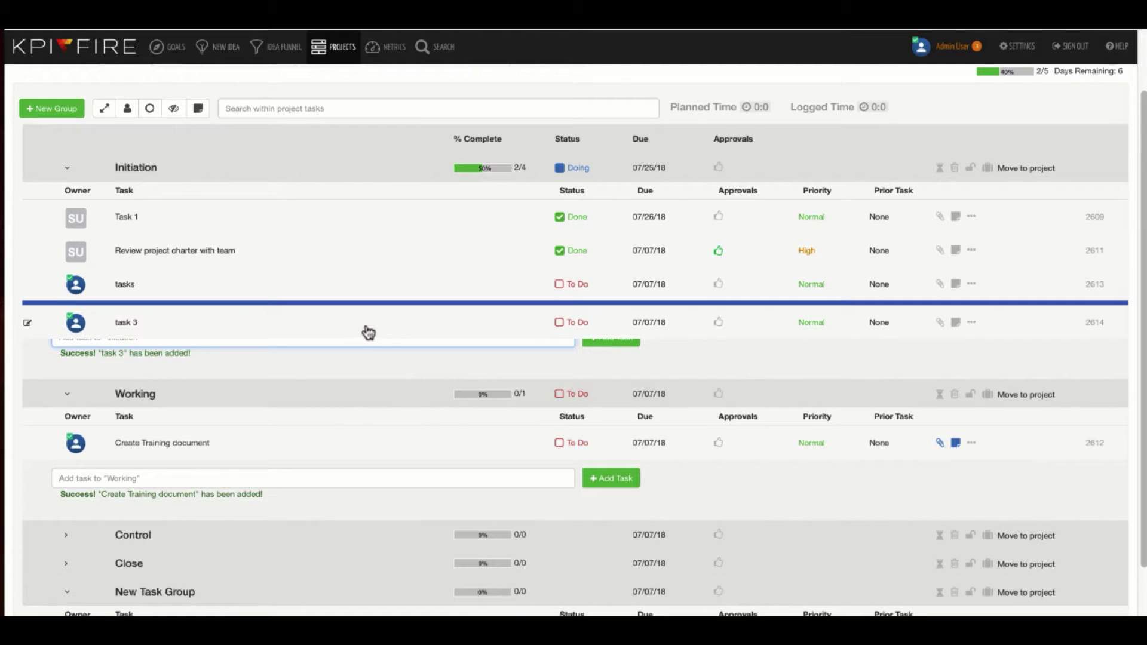
pyautogui.moveTo(315, 270); pyautogui.dragTo(323, 269)
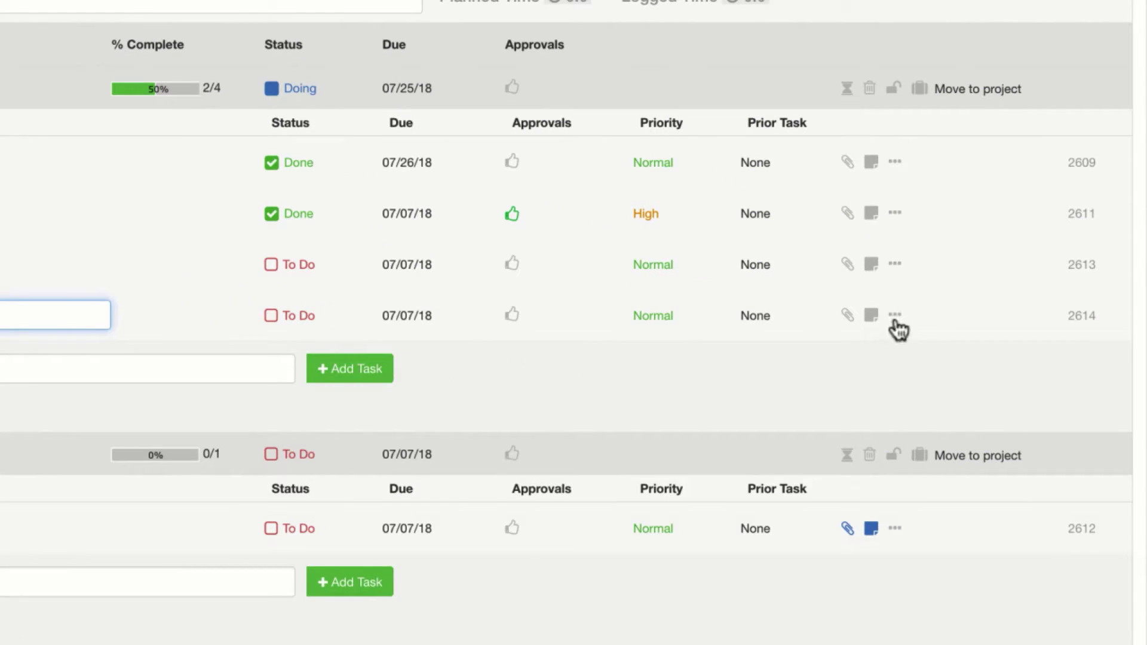
pyautogui.click(896, 315)
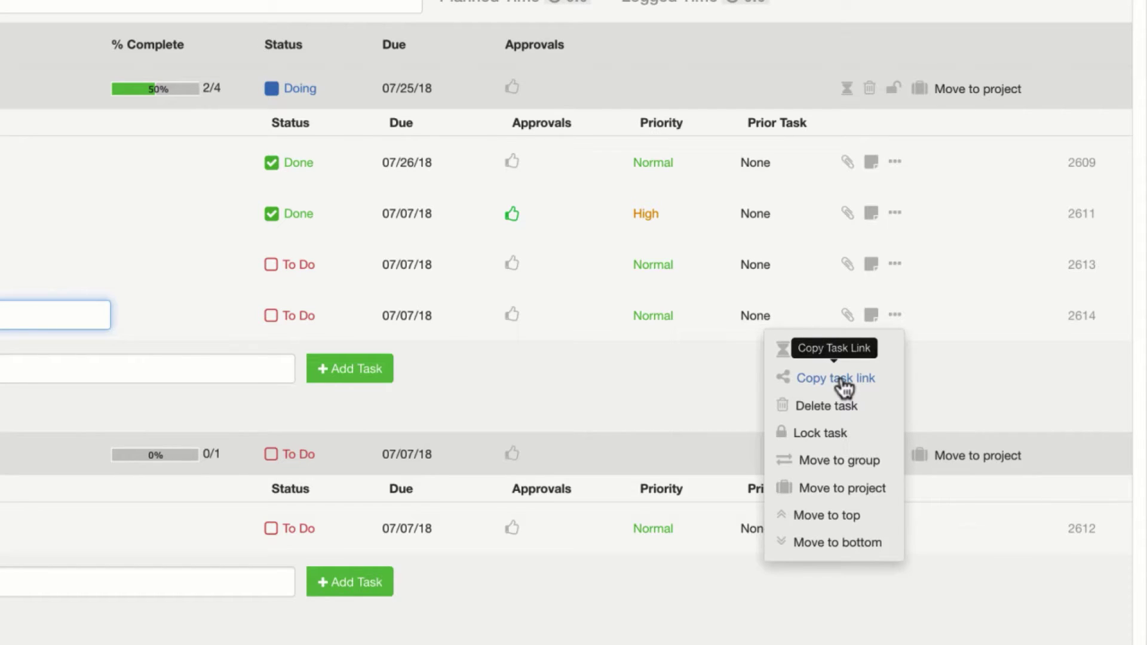
pyautogui.click(844, 385)
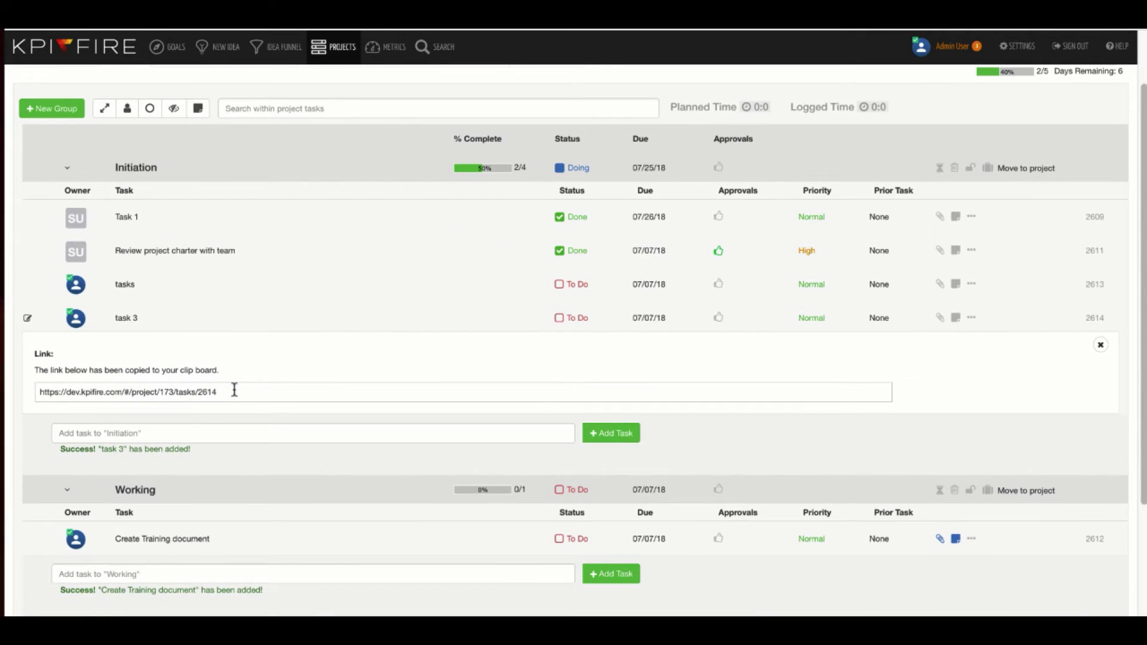
pyautogui.click(224, 392)
pyautogui.press('super+a')
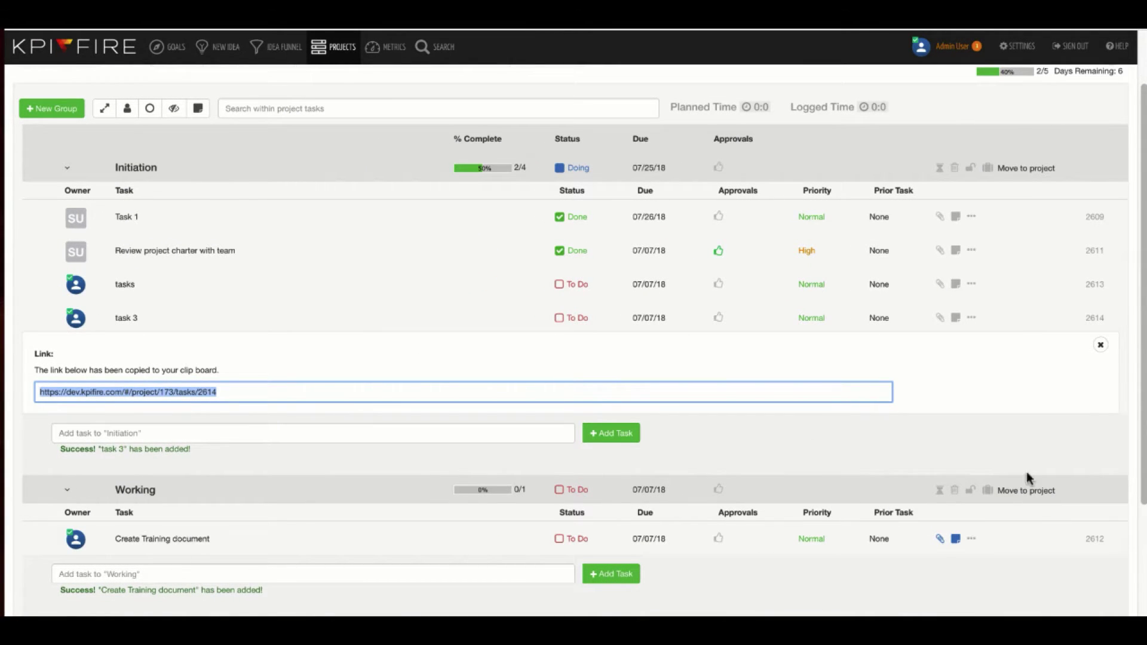
pyautogui.click(1101, 344)
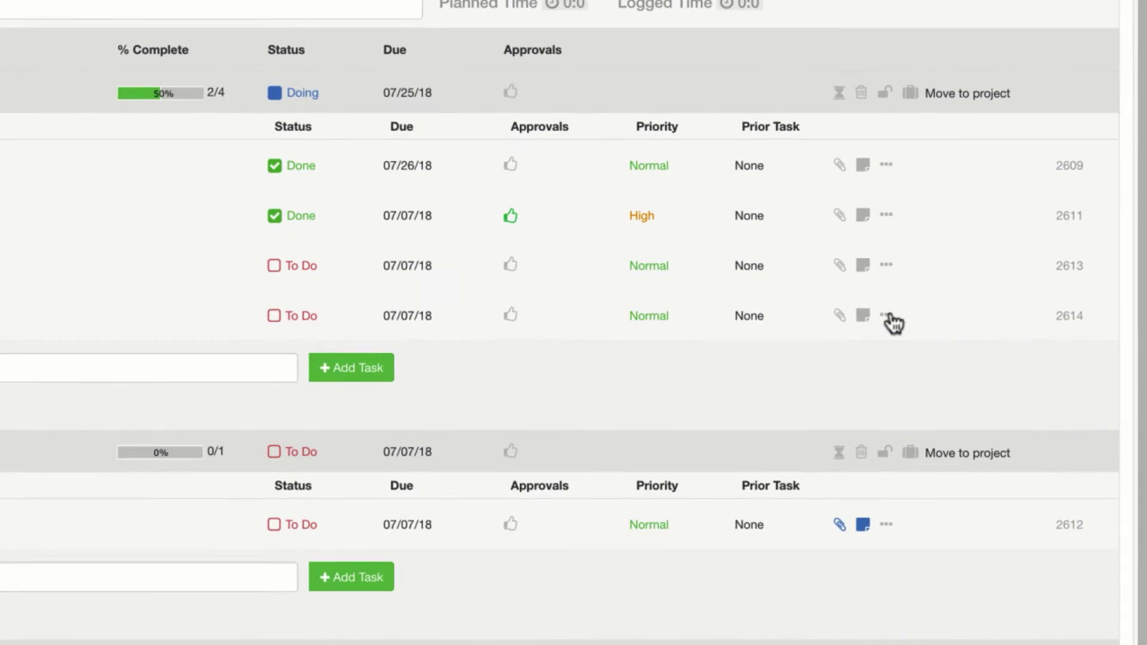
pyautogui.click(889, 316)
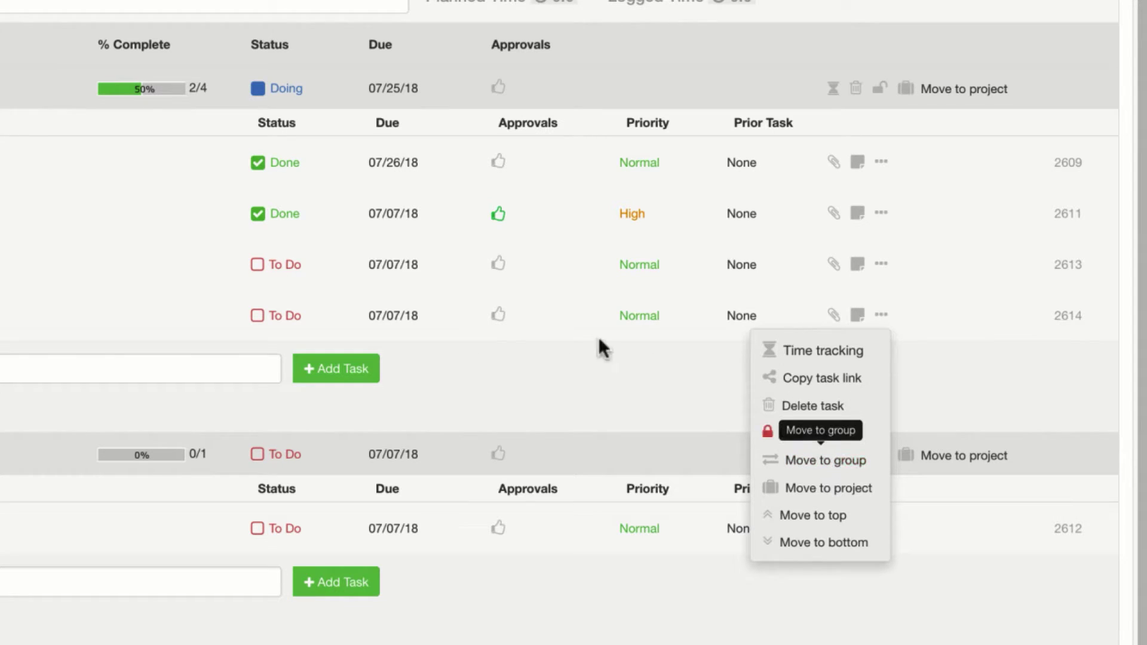
# Move task 3 from Initiation into the Working group below Create Training document
pyautogui.click(493, 377)
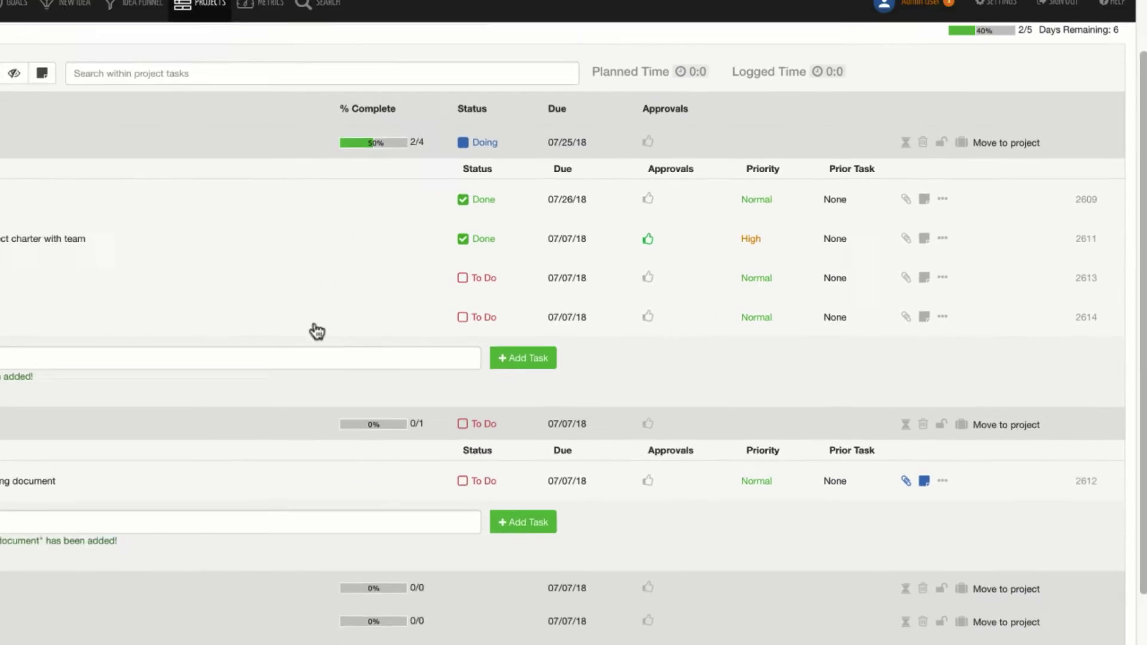
pyautogui.moveTo(12, 338); pyautogui.dragTo(3, 580)
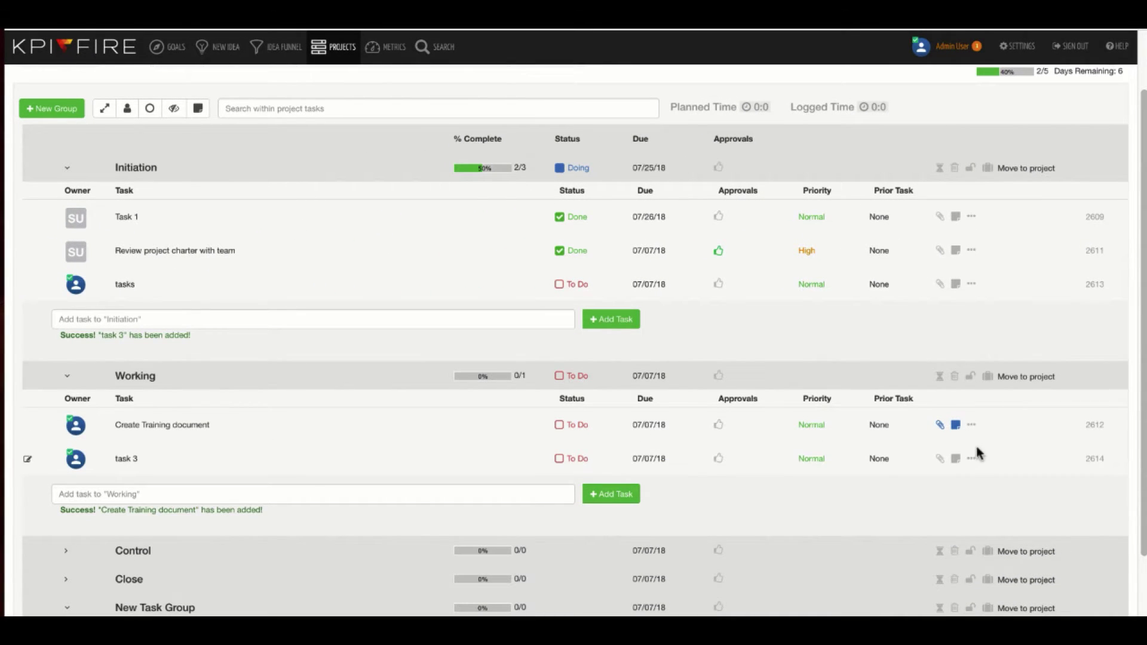
pyautogui.click(971, 458)
pyautogui.scroll(-2, 956, 478)
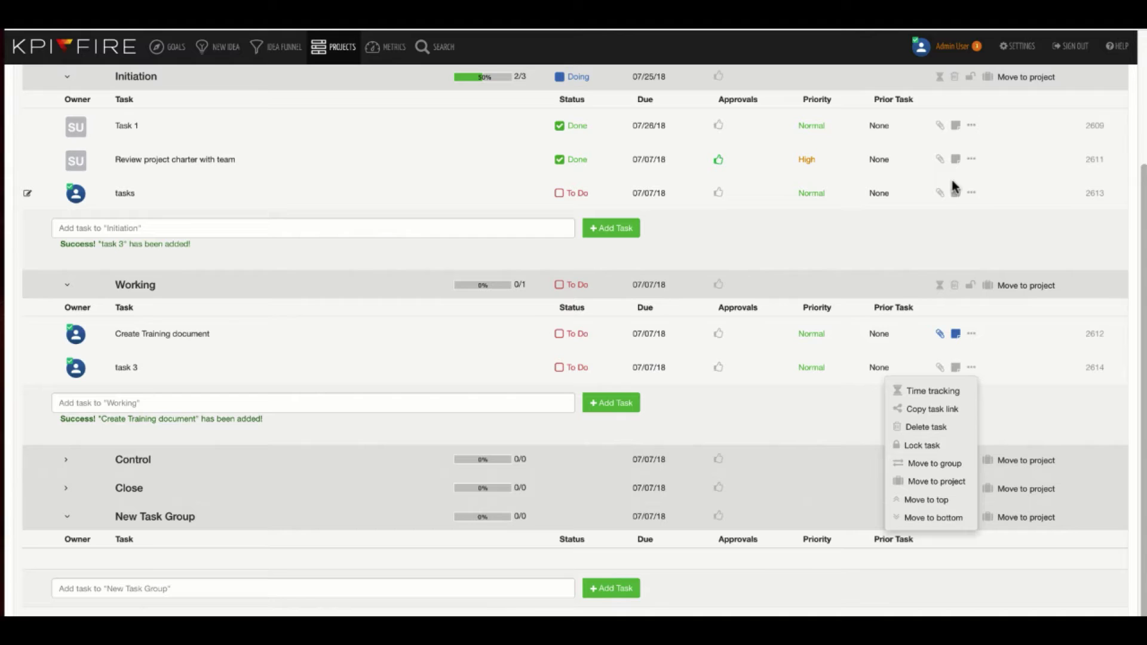
pyautogui.scroll(1, 974, 227)
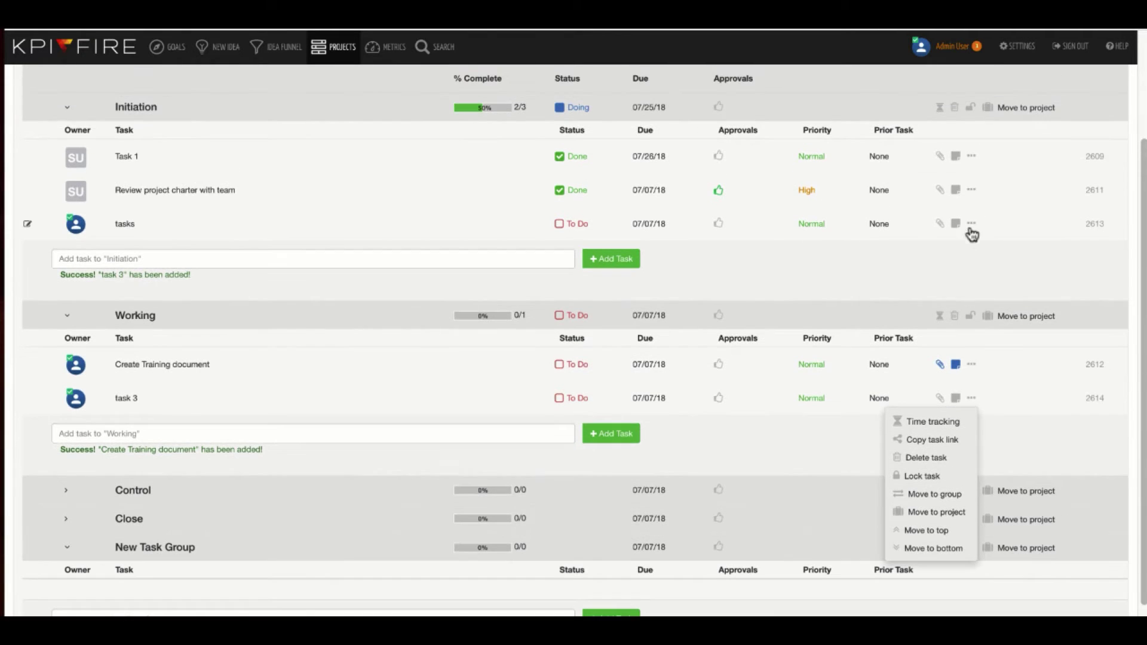
pyautogui.click(963, 276)
pyautogui.scroll(4, 960, 276)
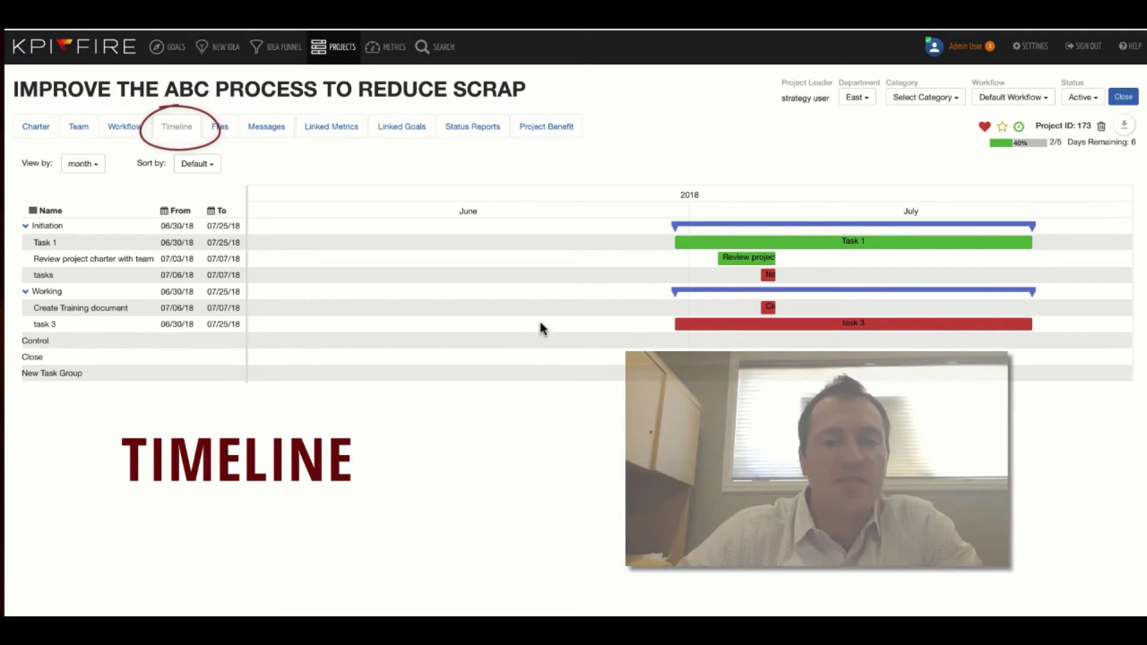
# Move task 3 into June, Task 1 to 06/11/18, and the charter review to 06/24–07/15/18
pyautogui.moveTo(722, 321); pyautogui.dragTo(535, 323)
pyautogui.moveTo(740, 240); pyautogui.dragTo(454, 242)
pyautogui.moveTo(720, 255); pyautogui.dragTo(591, 258)
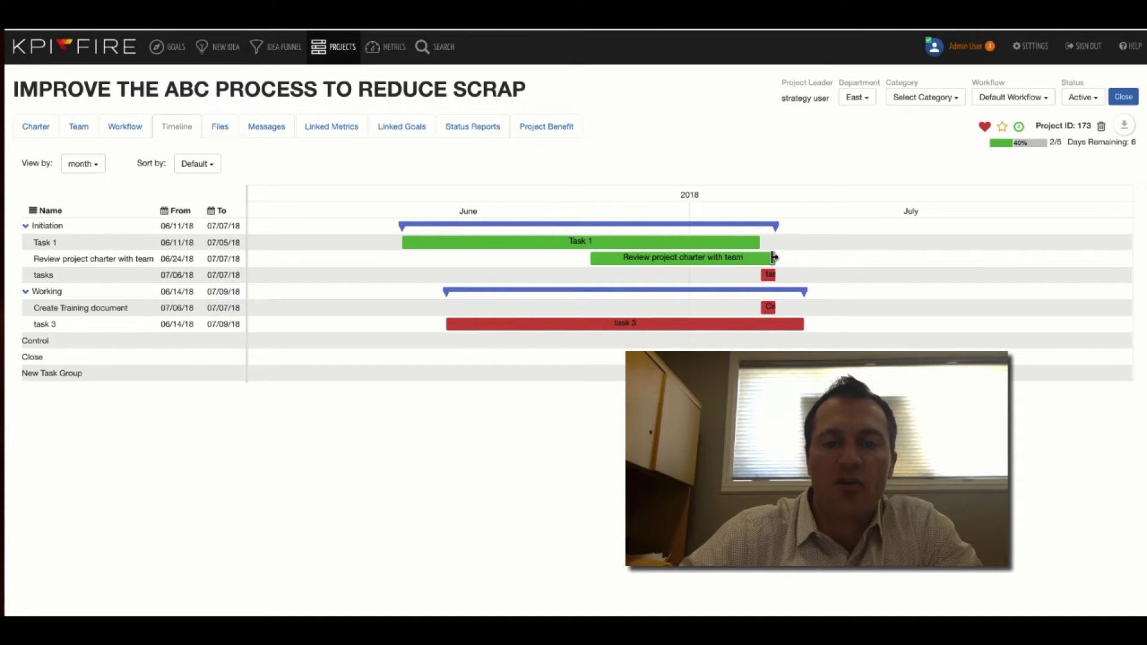
pyautogui.moveTo(773, 258); pyautogui.dragTo(895, 258)
# Reschedule the tasks item to run 06/28–07/20/18, then view the project's Files page
pyautogui.moveTo(758, 274); pyautogui.dragTo(668, 287)
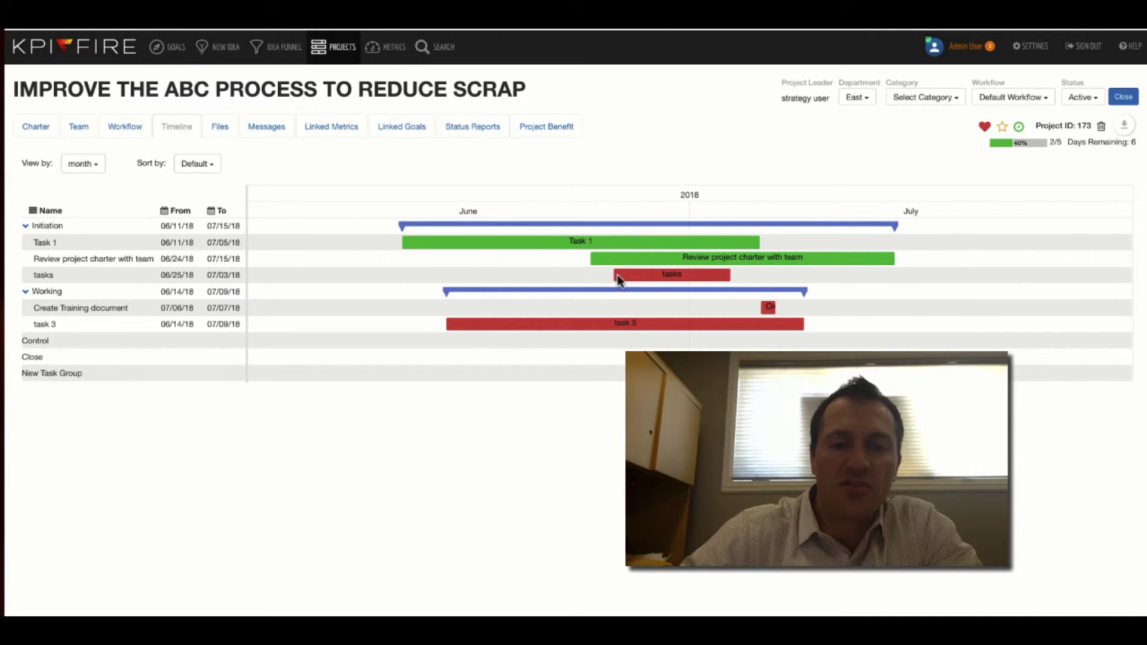
pyautogui.moveTo(635, 279); pyautogui.dragTo(669, 281)
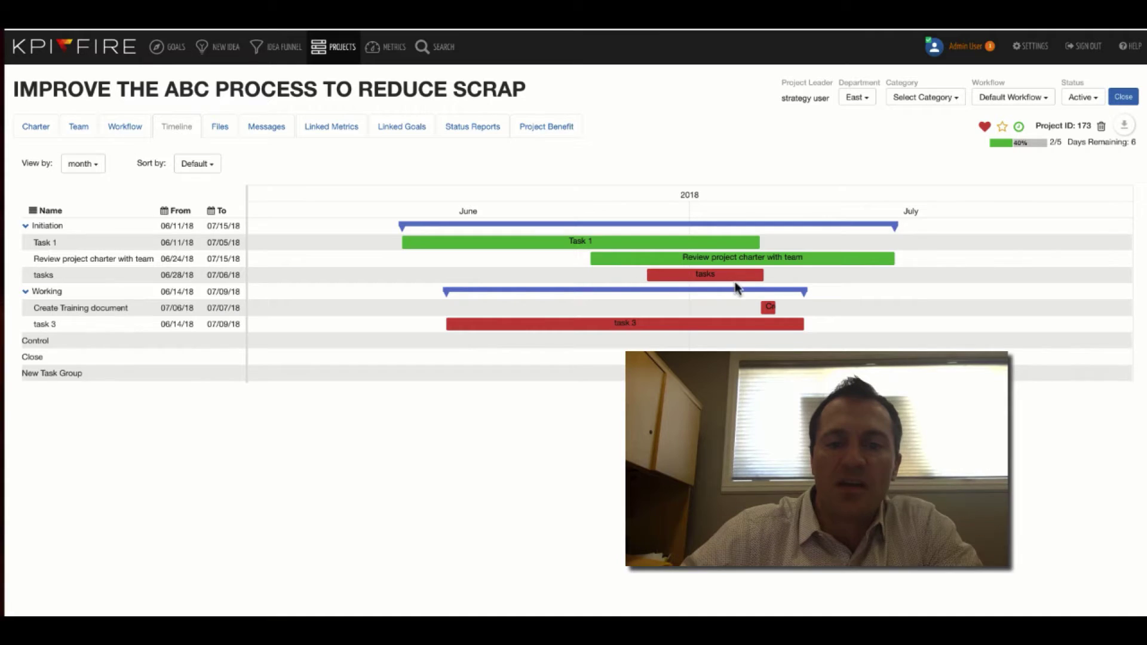
pyautogui.moveTo(763, 274); pyautogui.dragTo(962, 274)
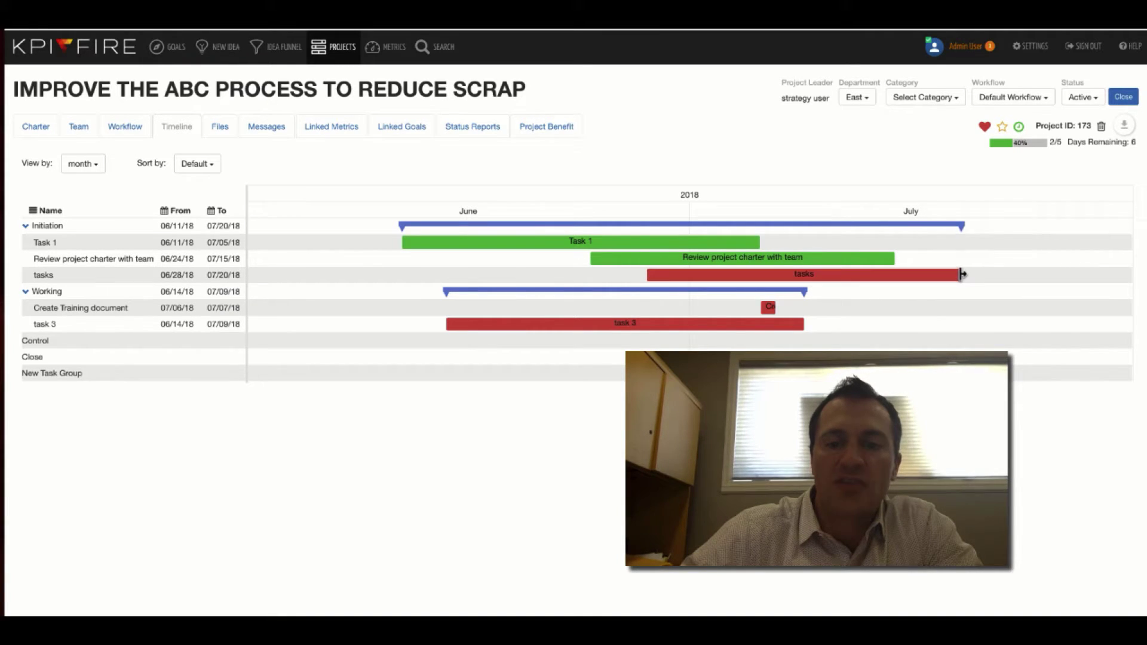
pyautogui.click(221, 127)
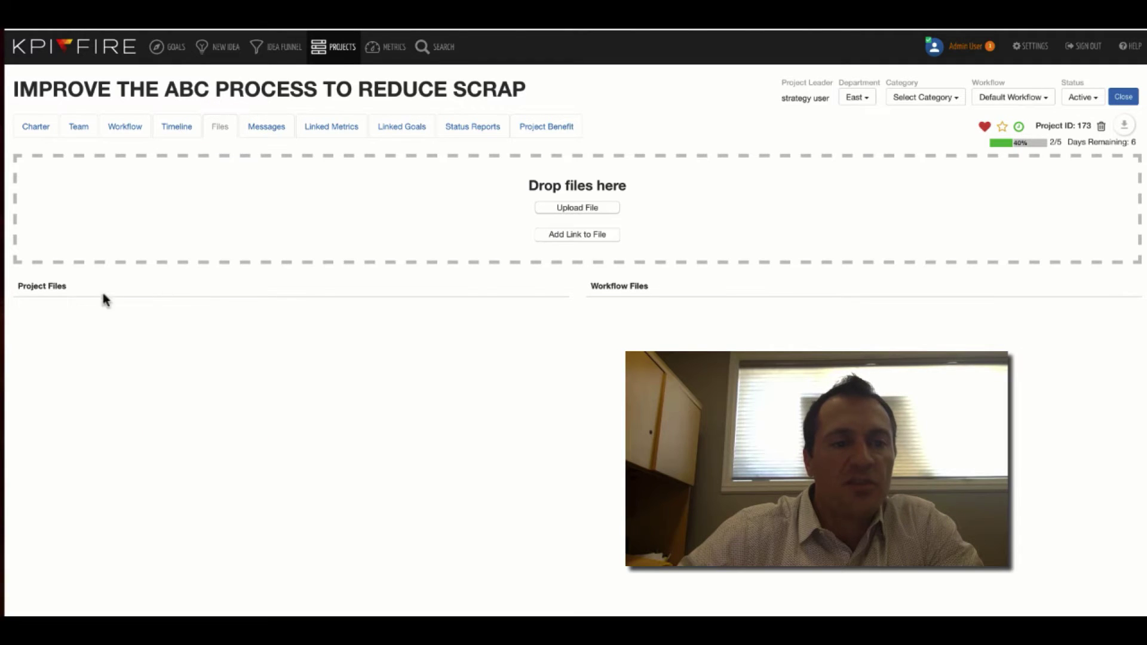
# Check the project's Messages, then view its Linked Metrics, which shows no metrics found
pyautogui.click(268, 130)
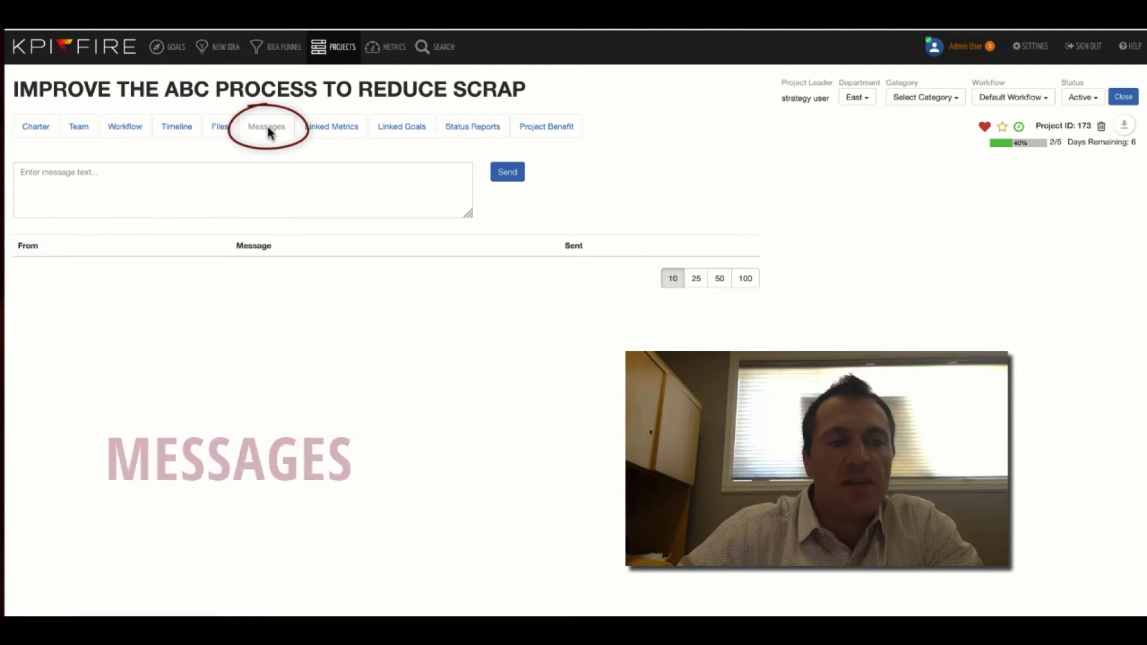
pyautogui.click(194, 181)
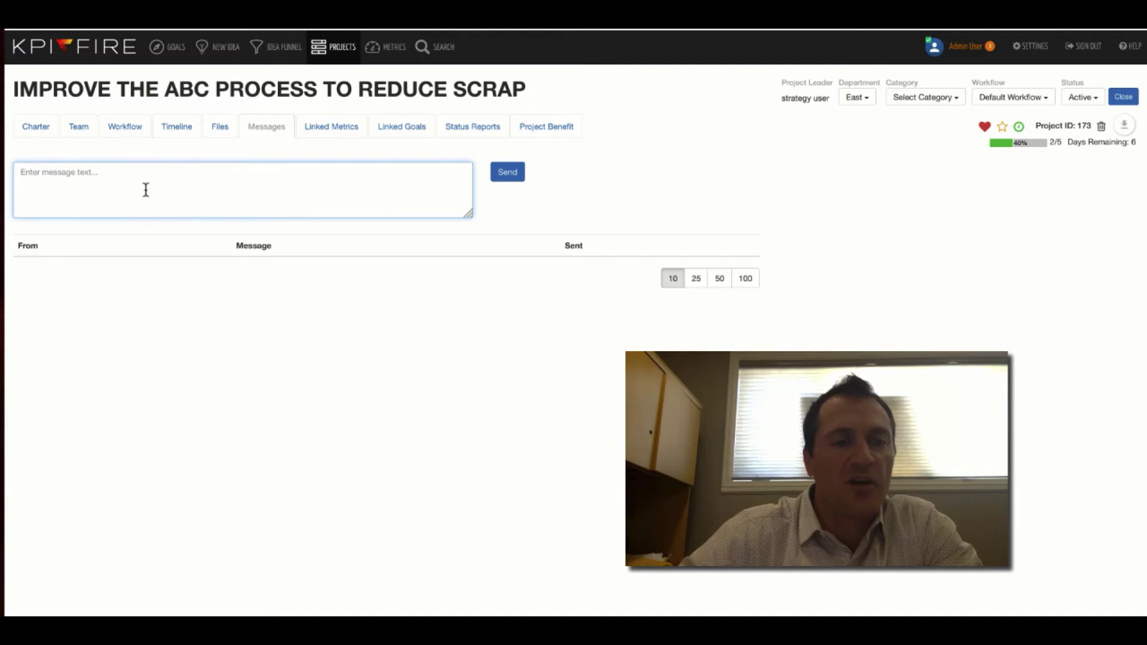
pyautogui.click(333, 127)
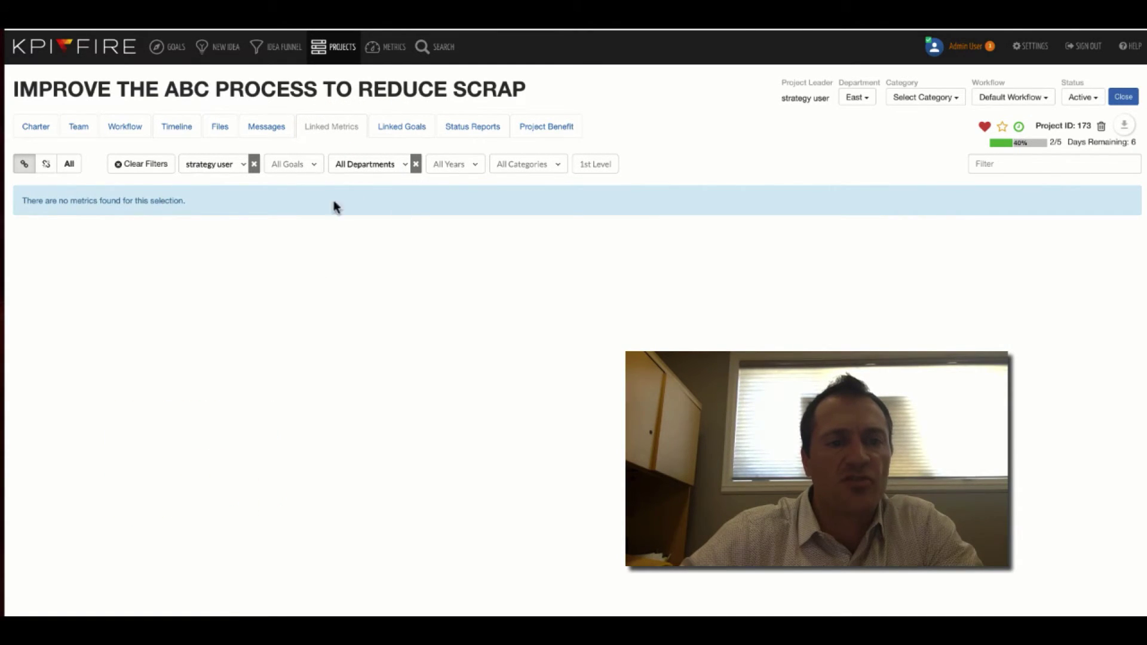
# Open the project's status report and add the recipient's e-mail address
pyautogui.click(470, 131)
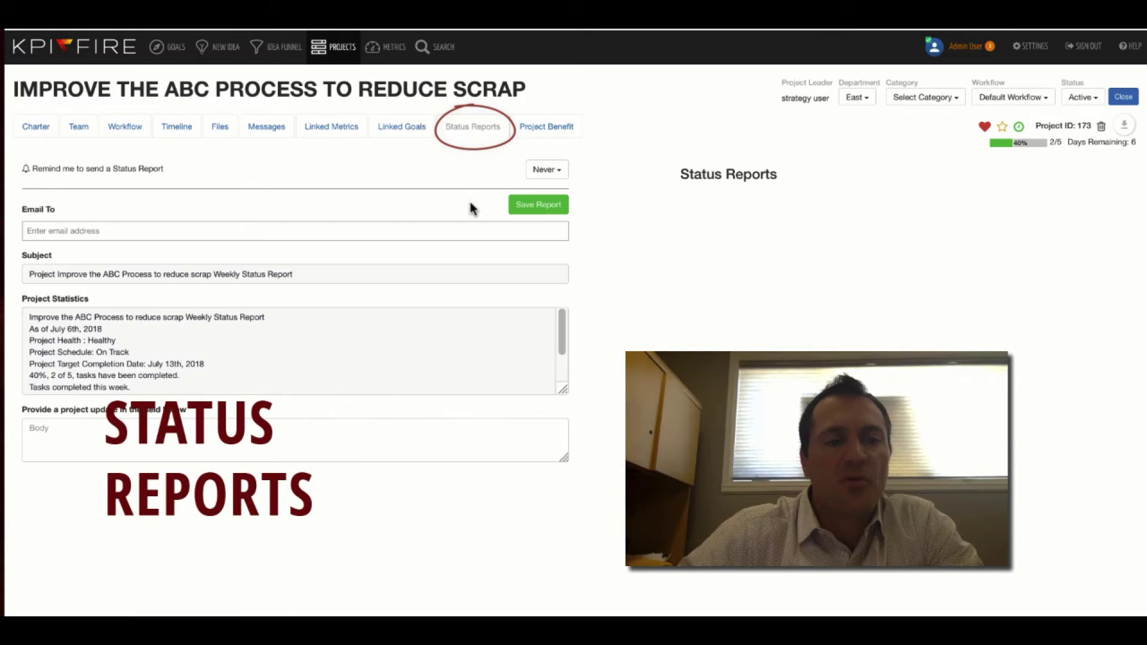
pyautogui.scroll(-2, 232, 361)
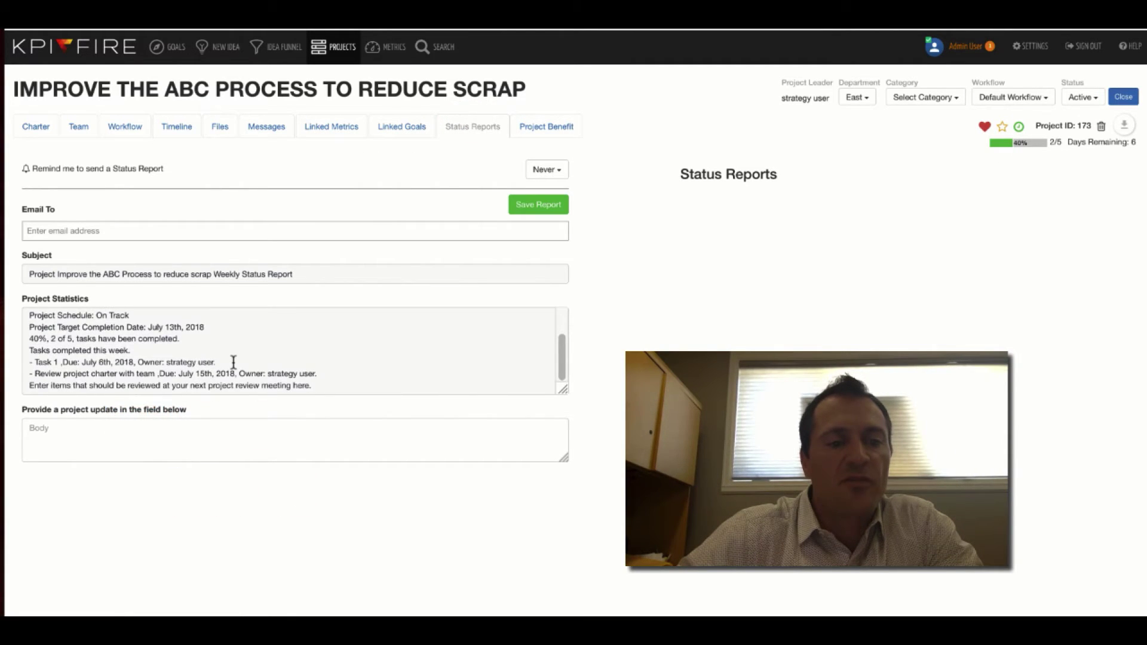
pyautogui.scroll(2, 233, 363)
pyautogui.click(555, 173)
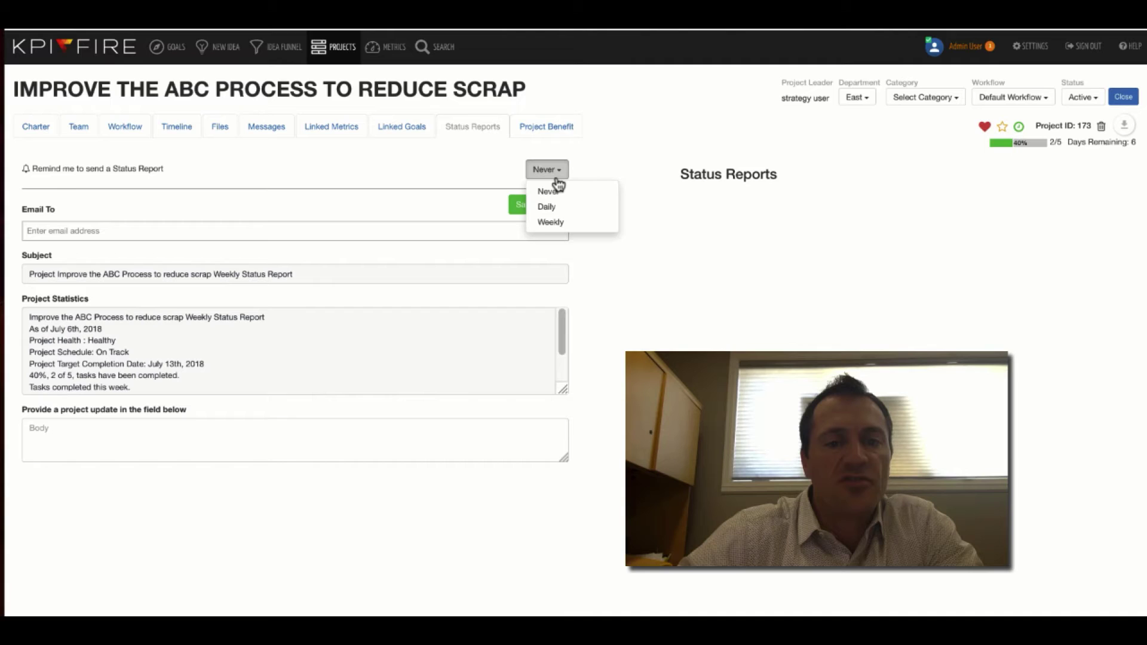
pyautogui.click(320, 216)
pyautogui.click(70, 226)
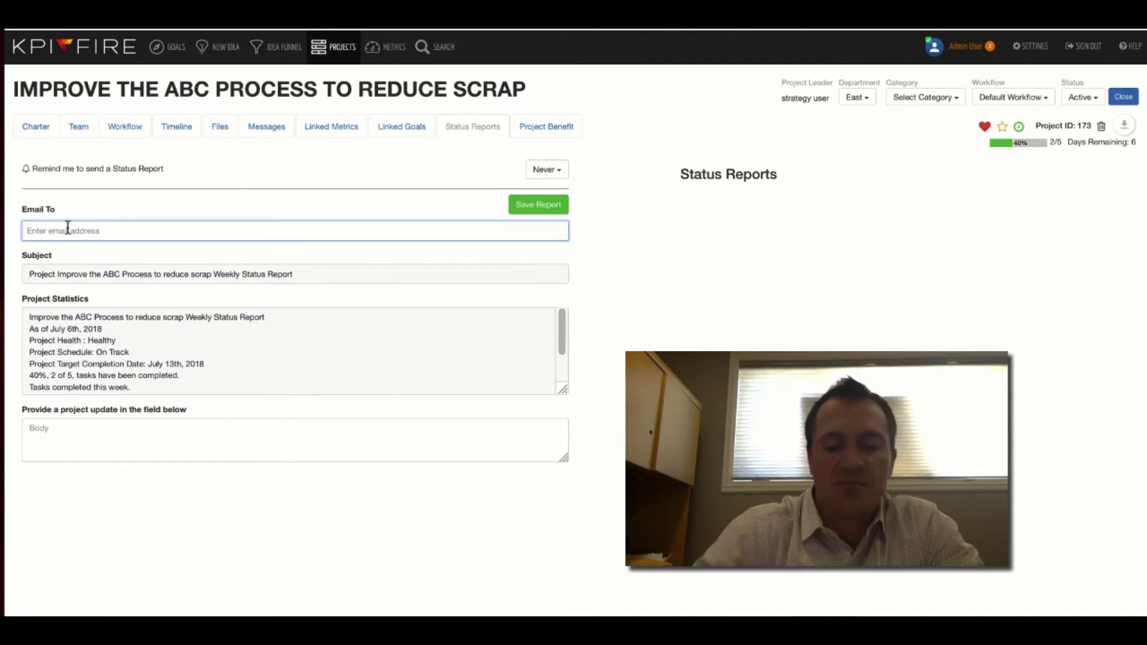
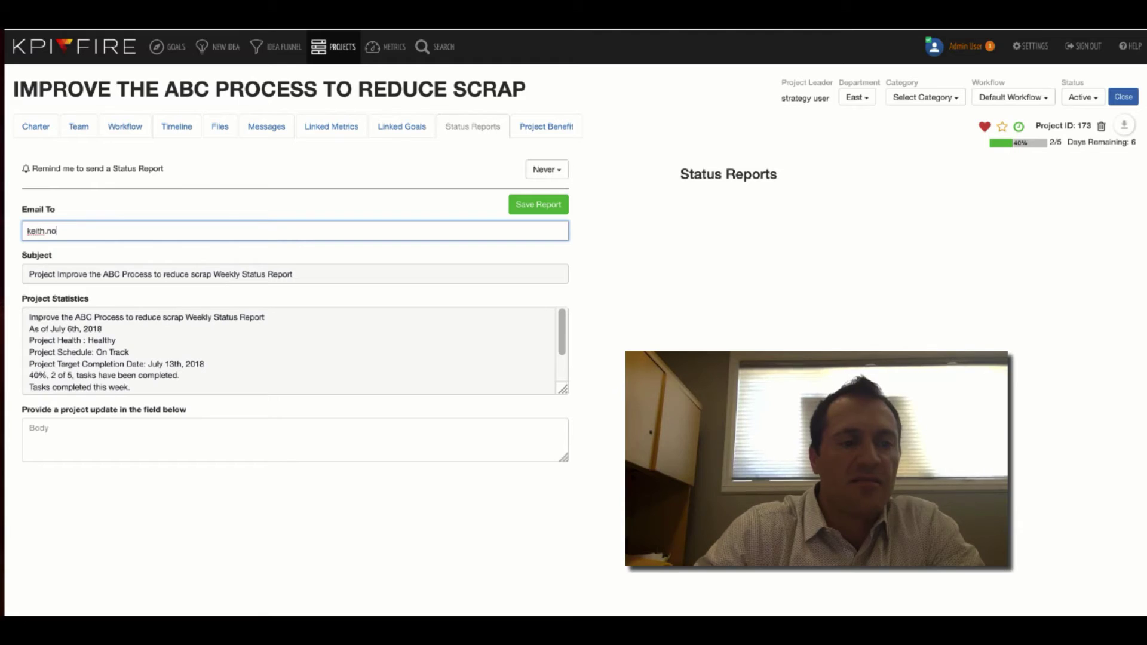
pyautogui.press('Return')
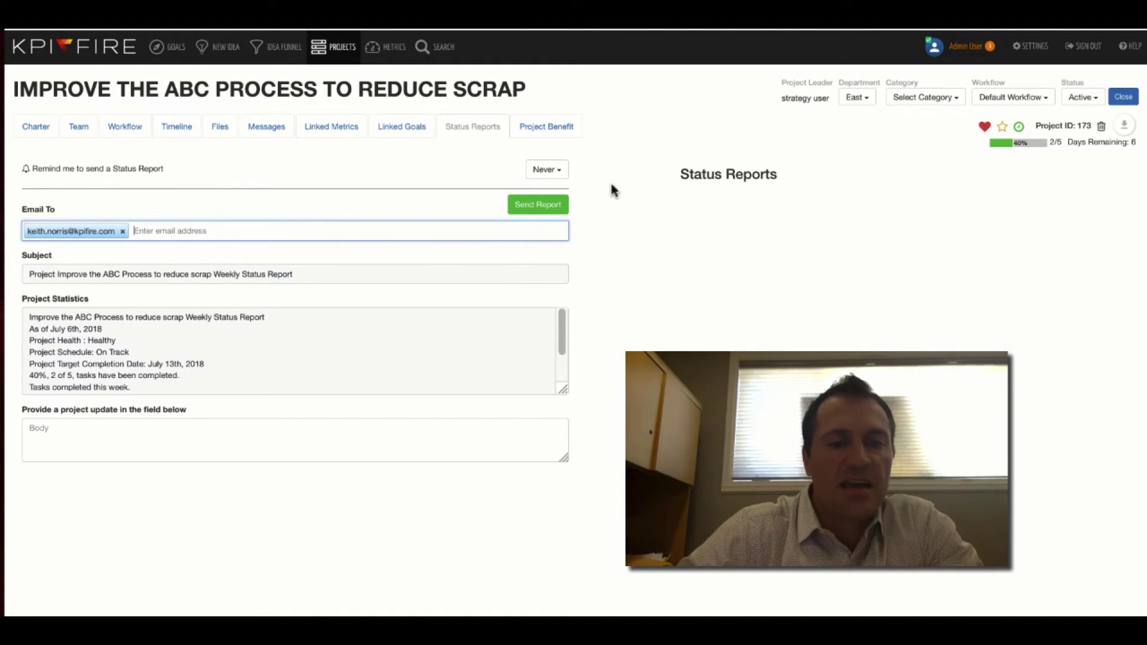
# Set the status report reminder to Weekly on Sunday
pyautogui.click(547, 170)
pyautogui.click(550, 222)
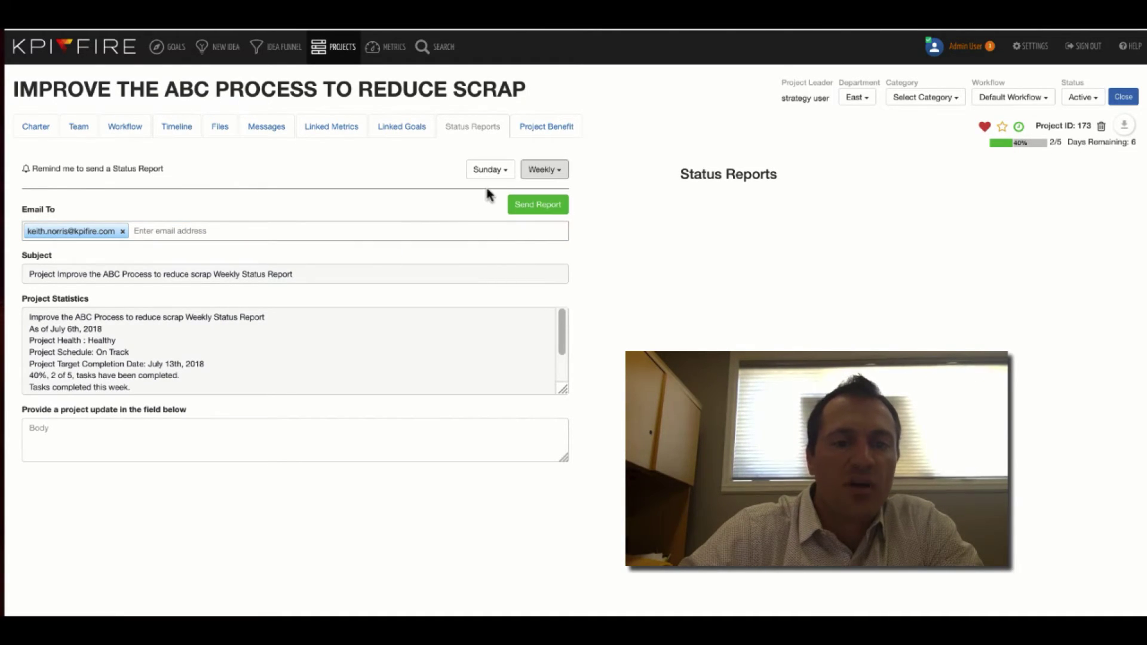
pyautogui.click(501, 174)
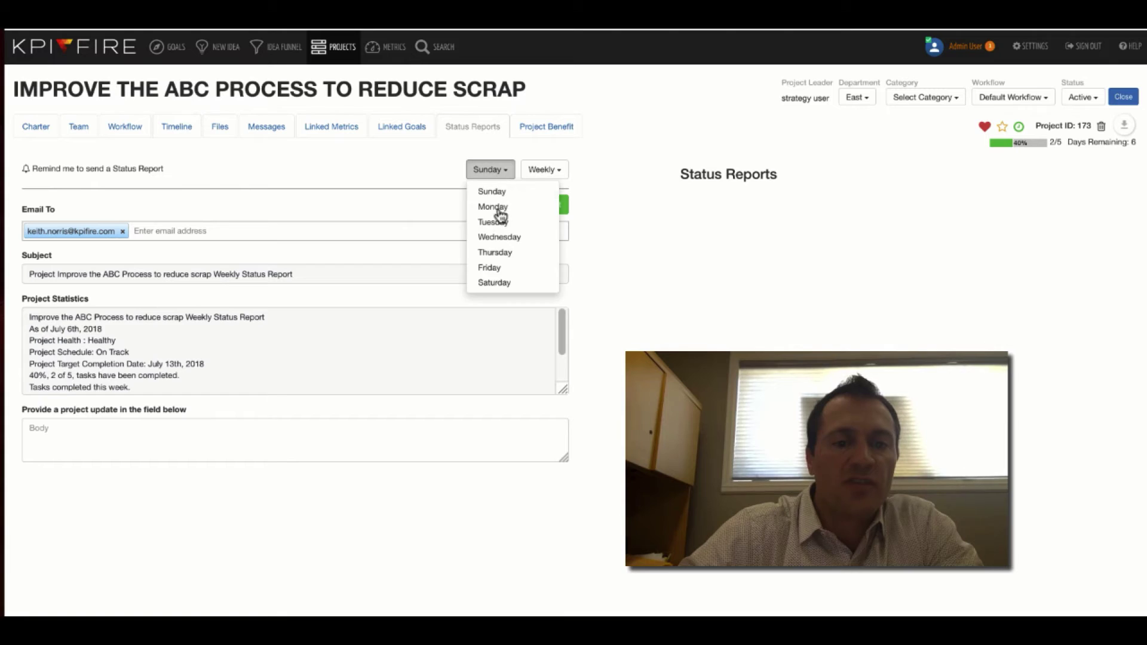
pyautogui.click(451, 176)
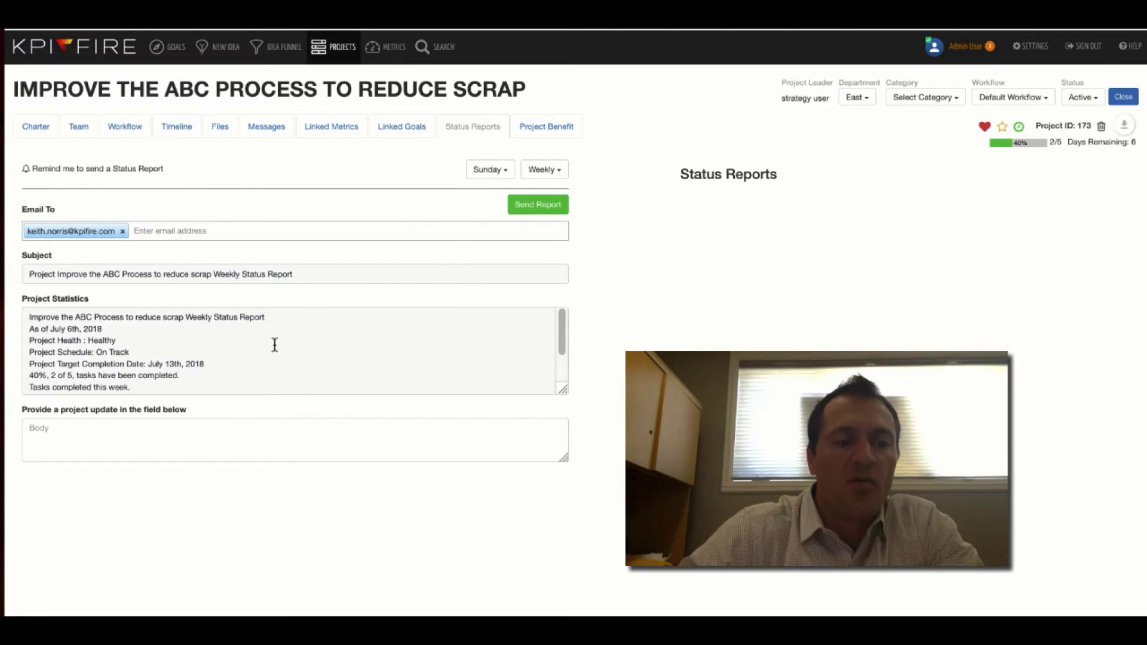
# Leave the project update empty and send the status report
pyautogui.click(197, 435)
pyautogui.write('a')
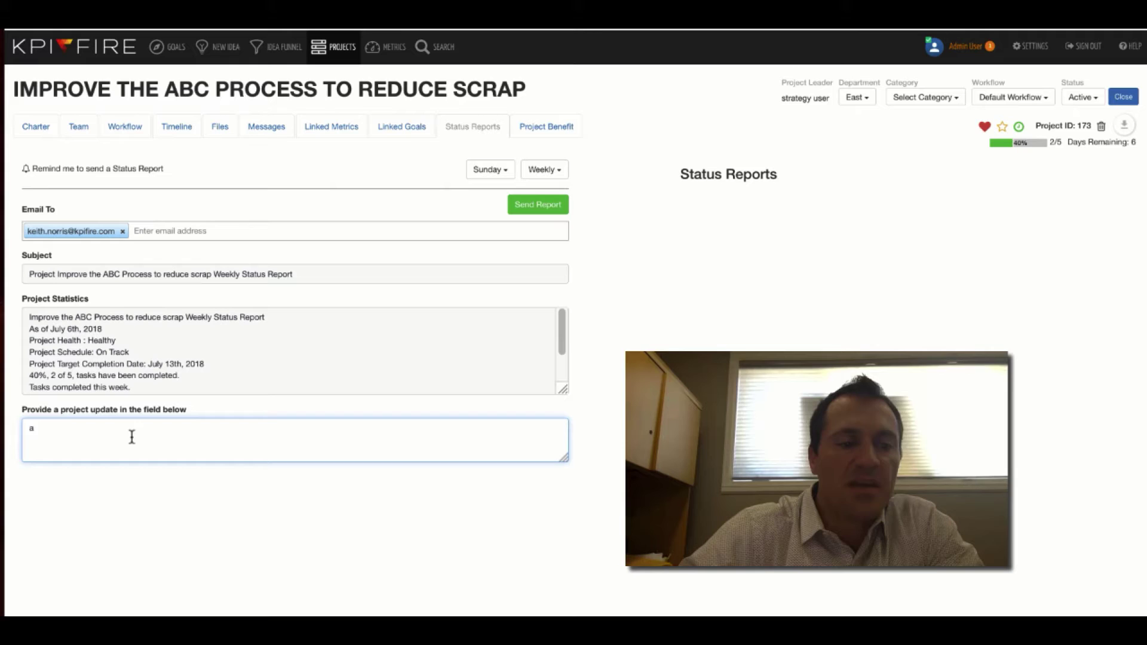
pyautogui.press('BackSpace')
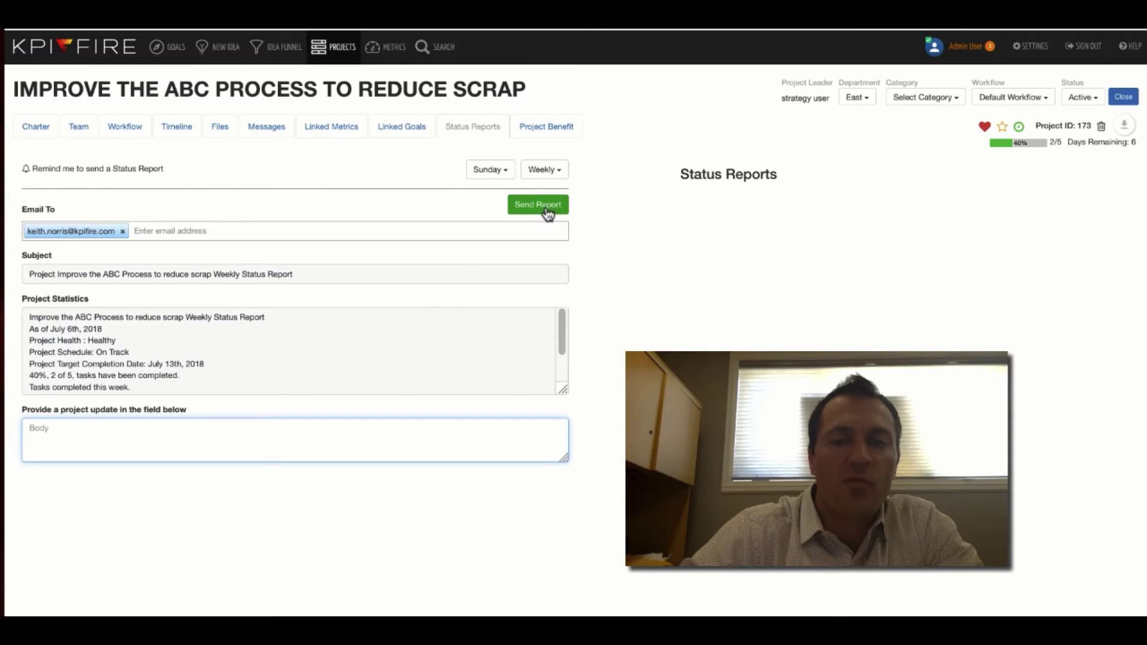
pyautogui.click(546, 126)
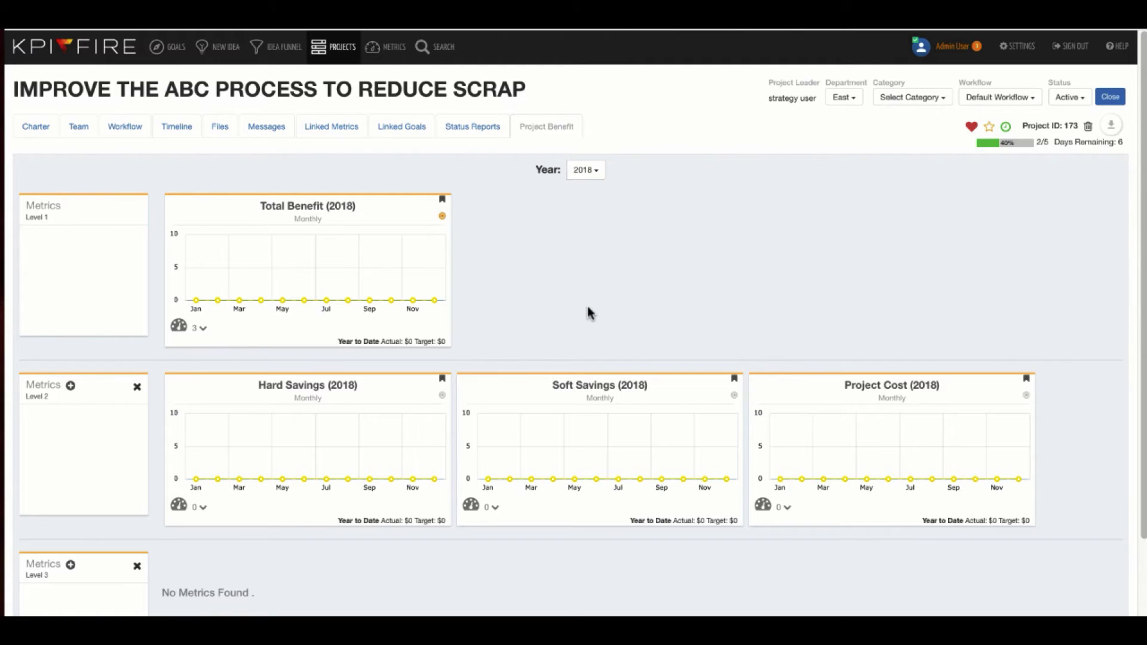
pyautogui.moveTo(341, 257)
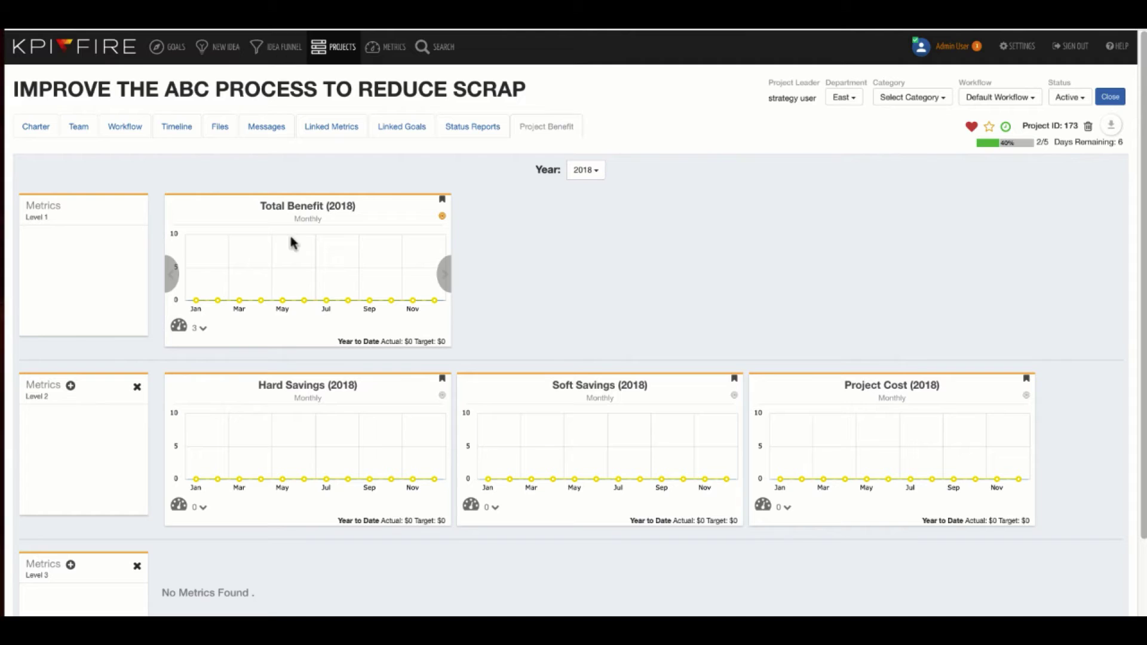
pyautogui.moveTo(302, 434)
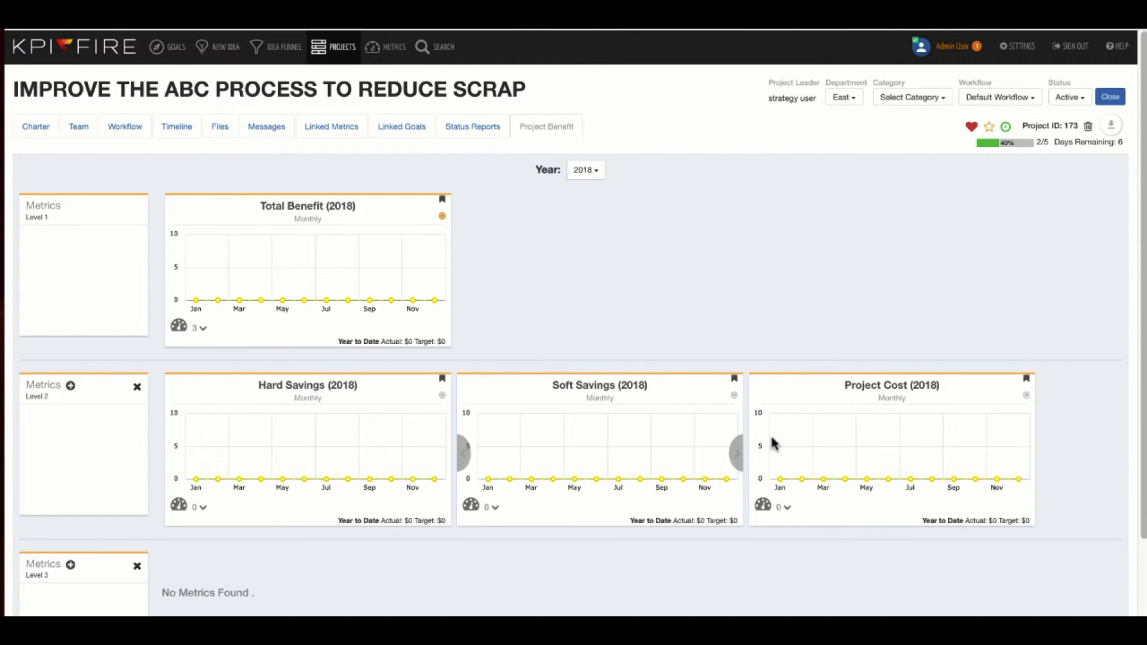
pyautogui.scroll(-3, 342, 433)
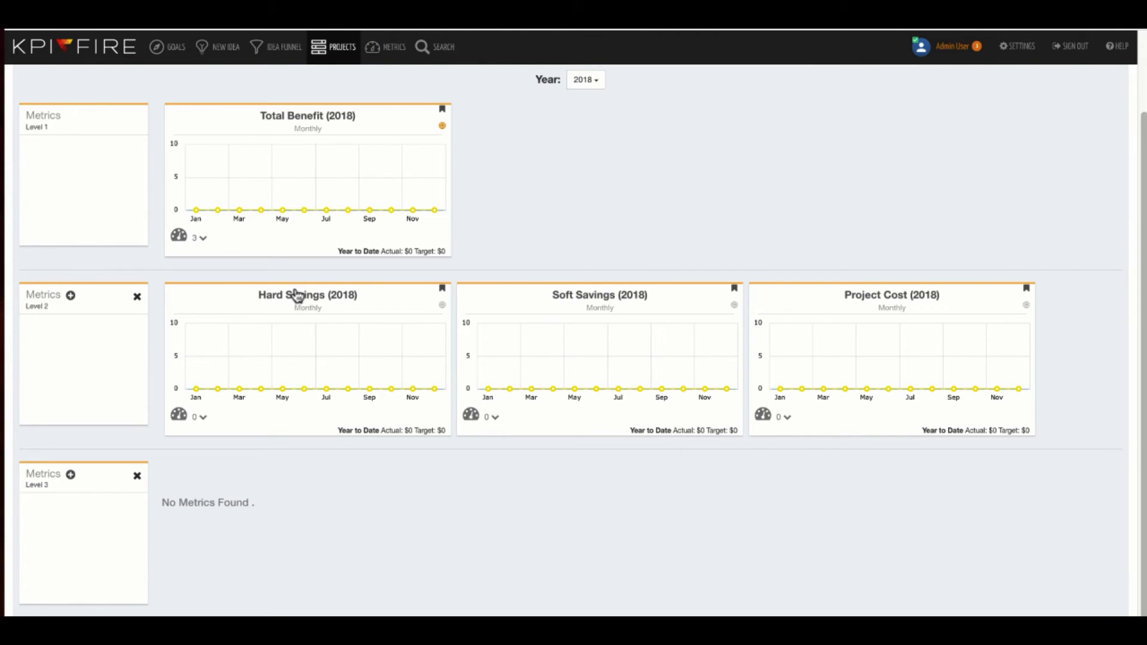
# Enter $5,000 as the Jan-2018 Hard Savings actual and save the metric
pyautogui.click(309, 301)
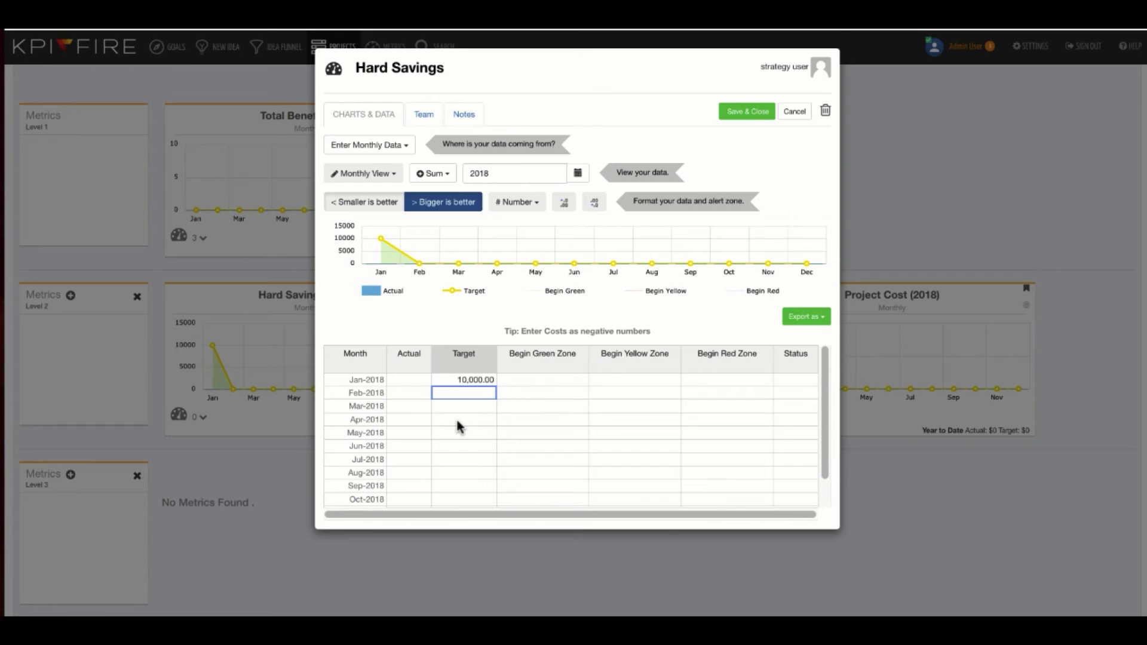
pyautogui.click(409, 380)
pyautogui.write('5,000.00')
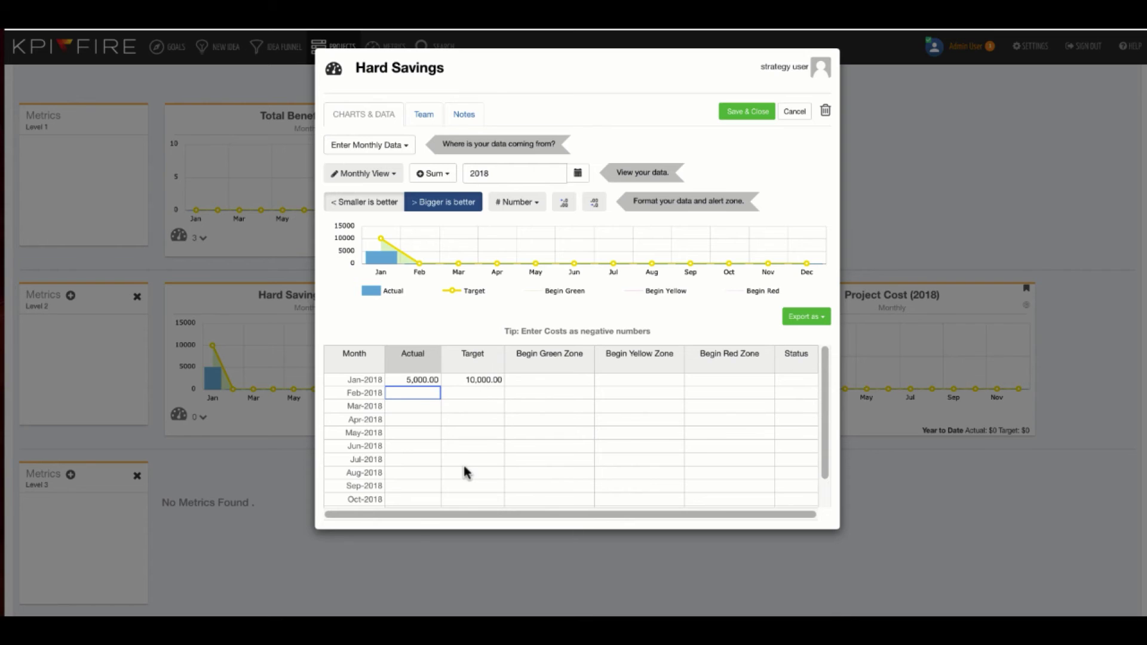
pyautogui.click(746, 113)
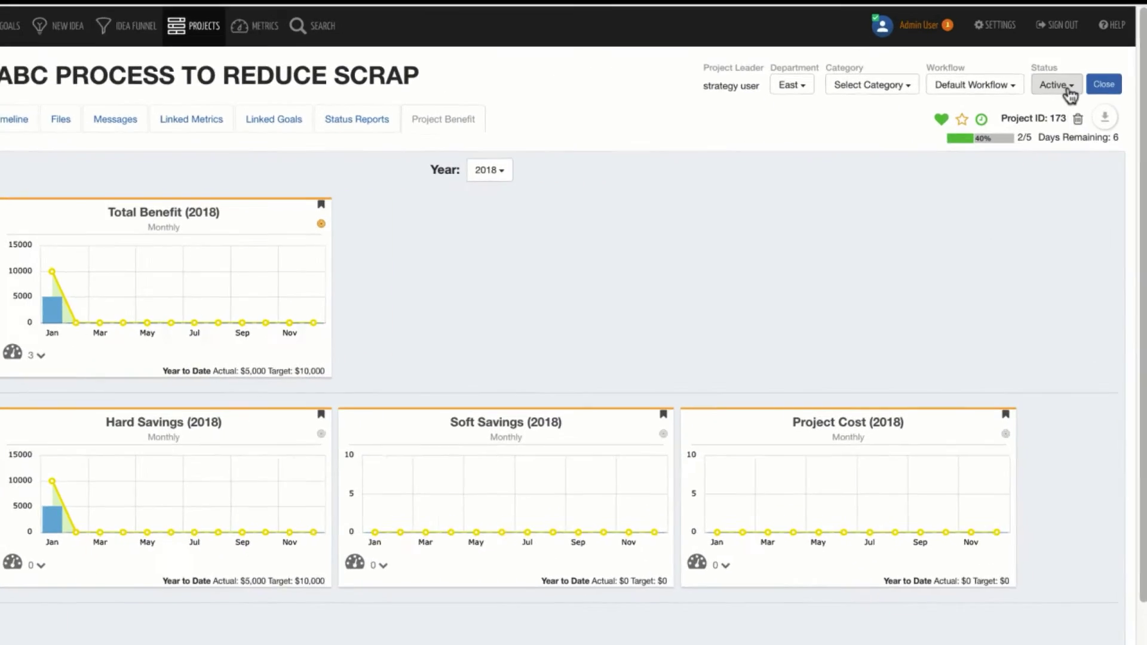
# Leave the project status unchanged and go to the Project List
pyautogui.click(1073, 98)
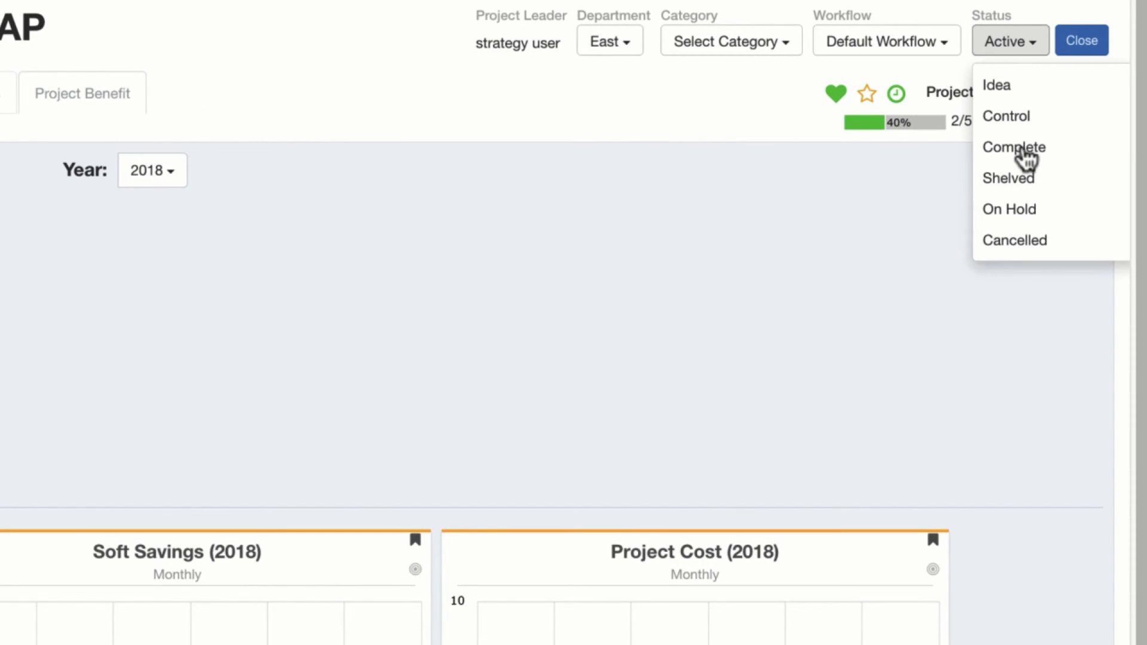
pyautogui.click(787, 258)
pyautogui.click(343, 51)
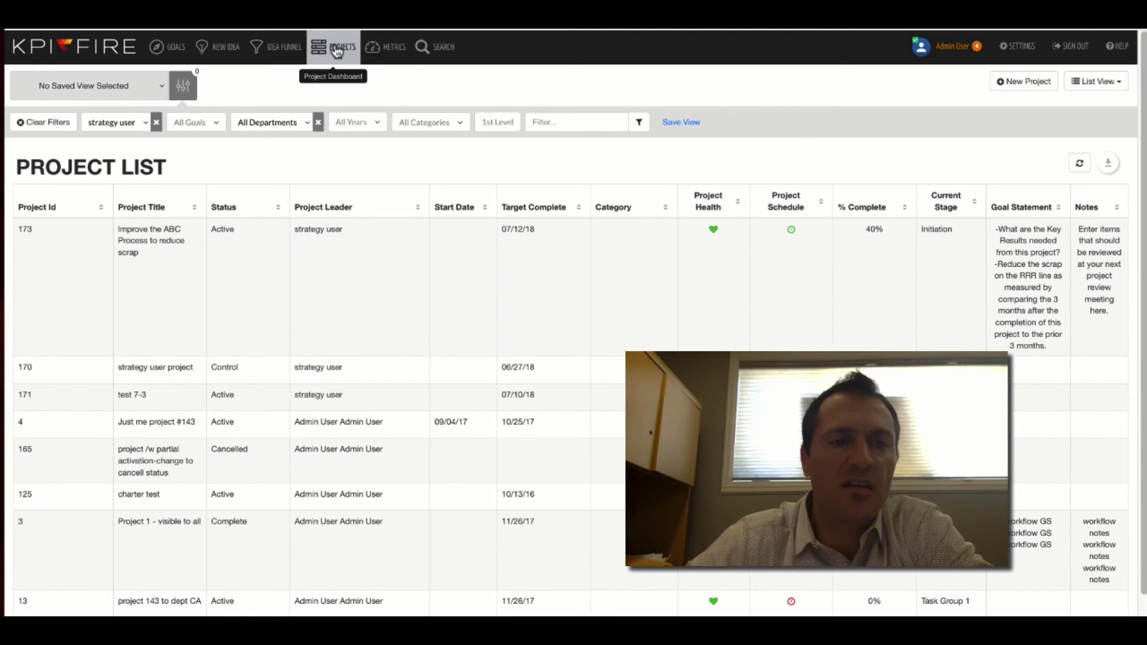
pyautogui.click(1098, 84)
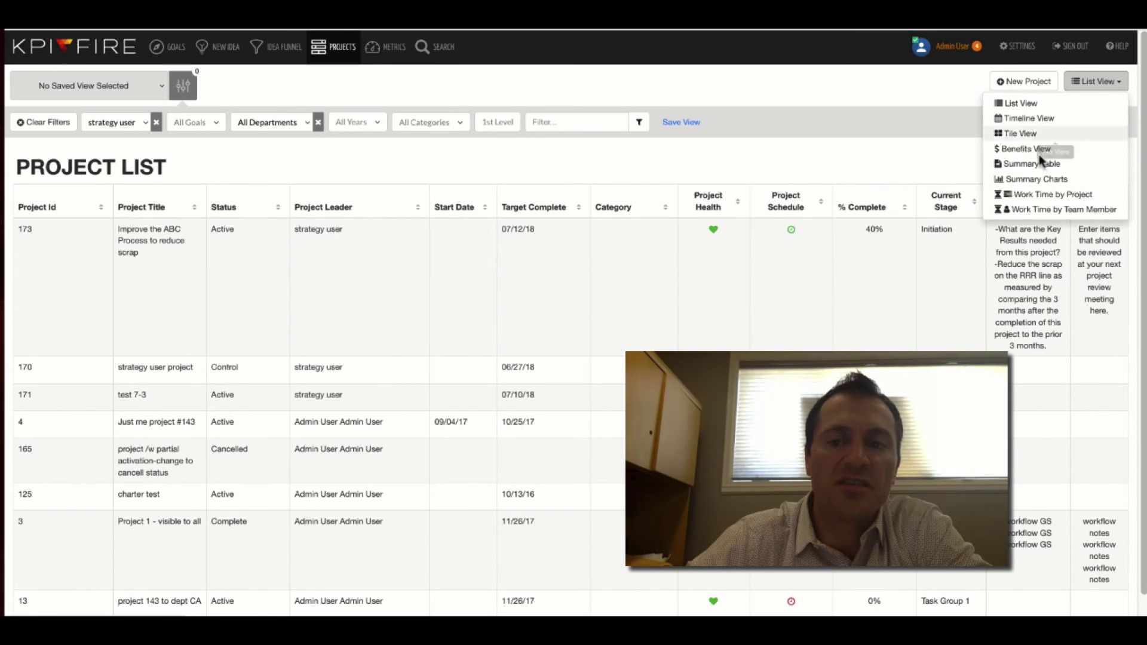
pyautogui.click(954, 162)
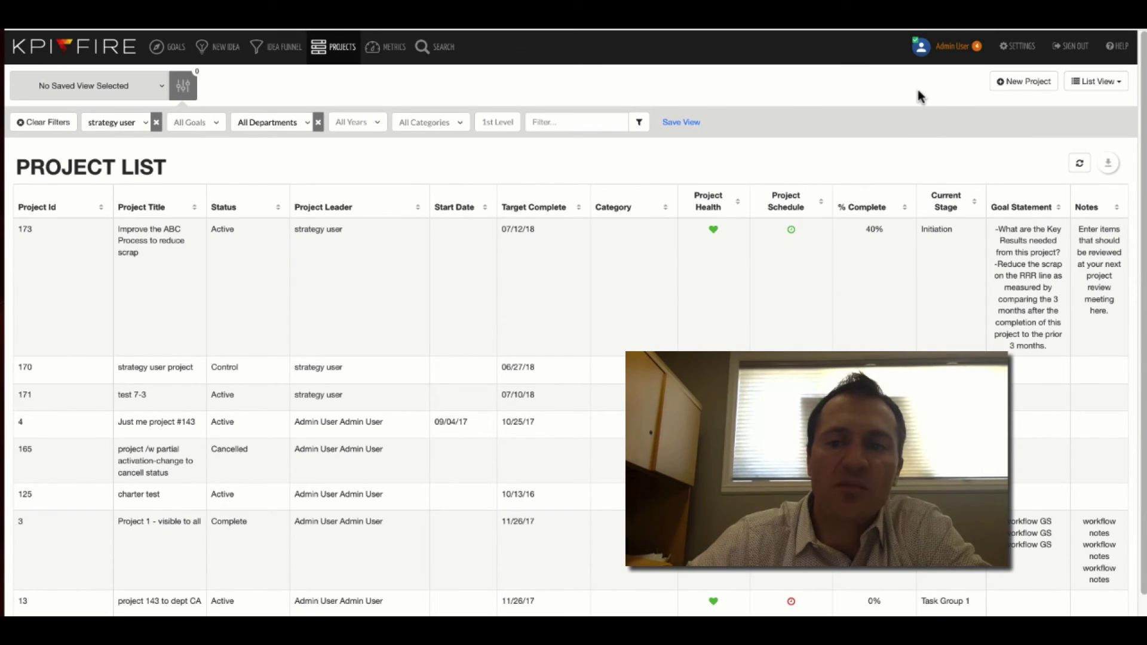
pyautogui.click(1108, 164)
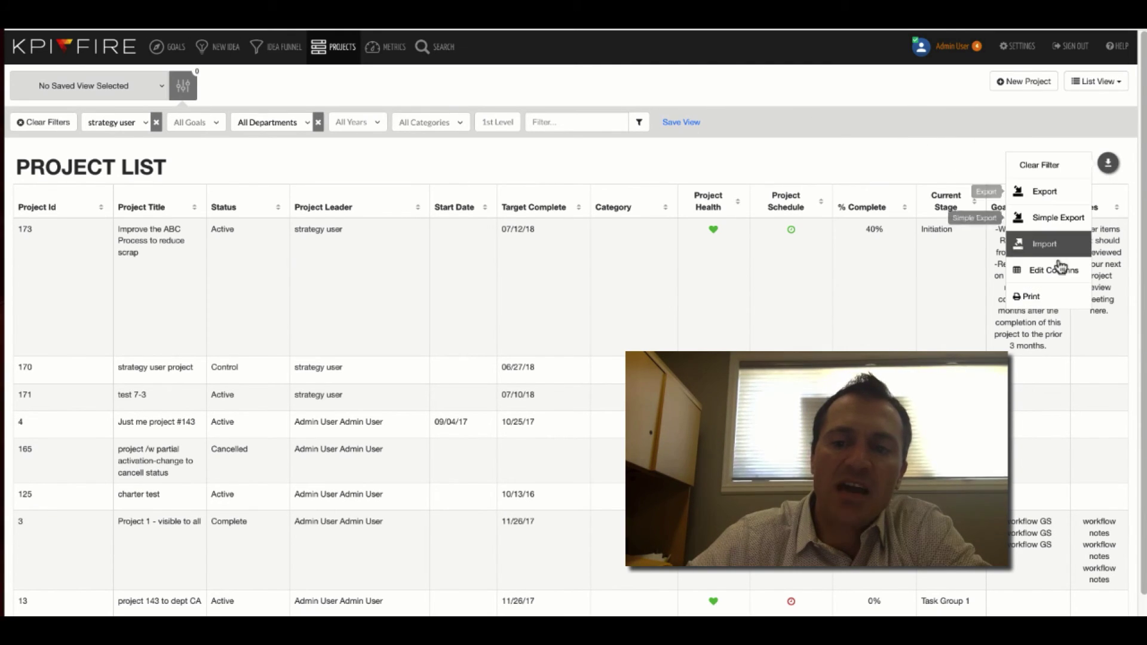
pyautogui.click(804, 268)
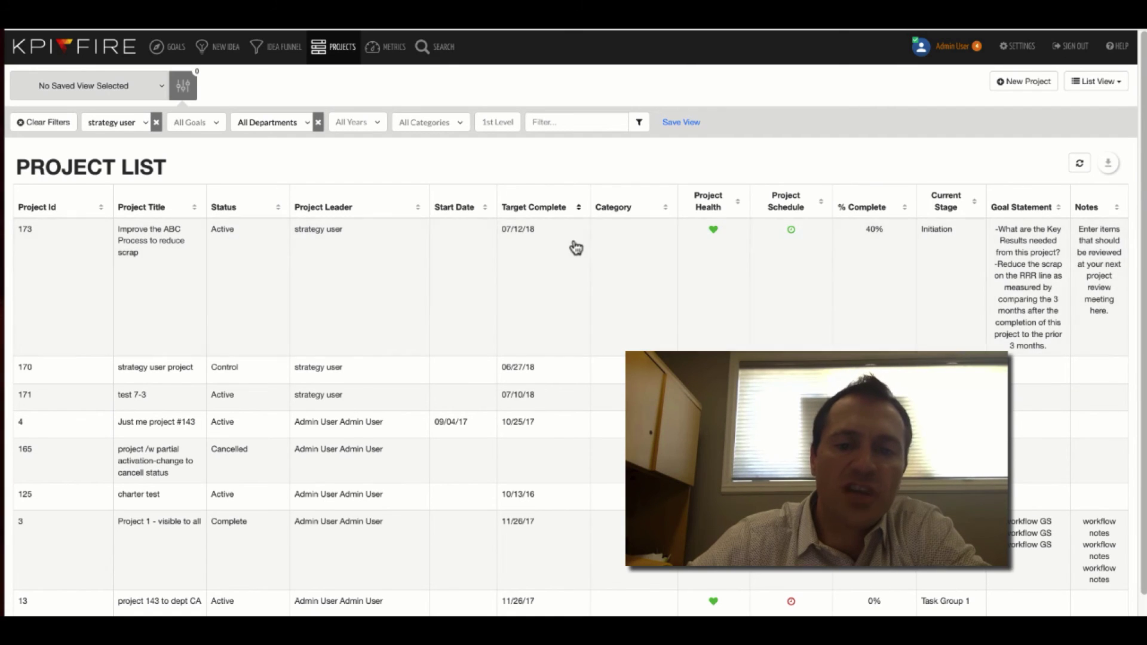
pyautogui.click(1108, 163)
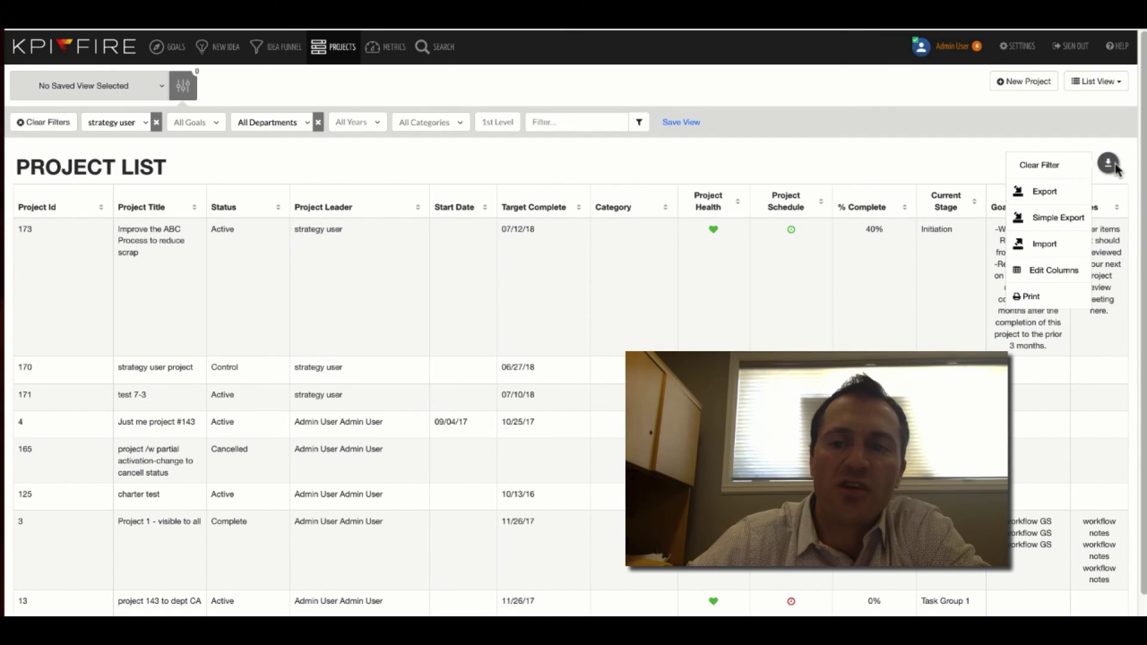
pyautogui.click(957, 173)
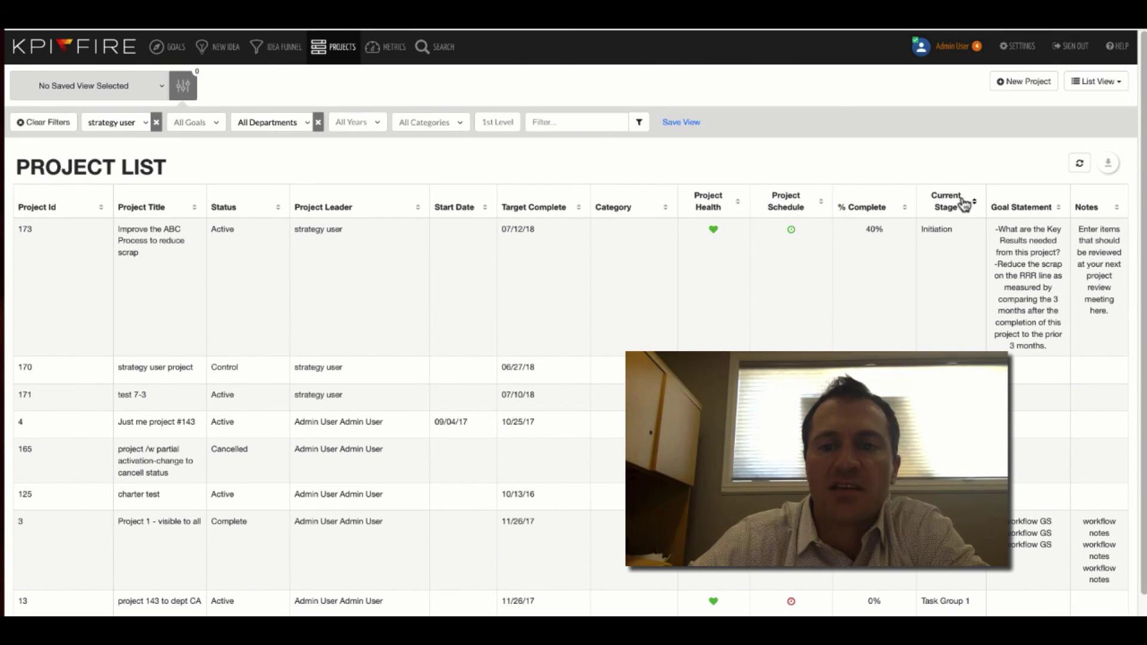
pyautogui.click(400, 215)
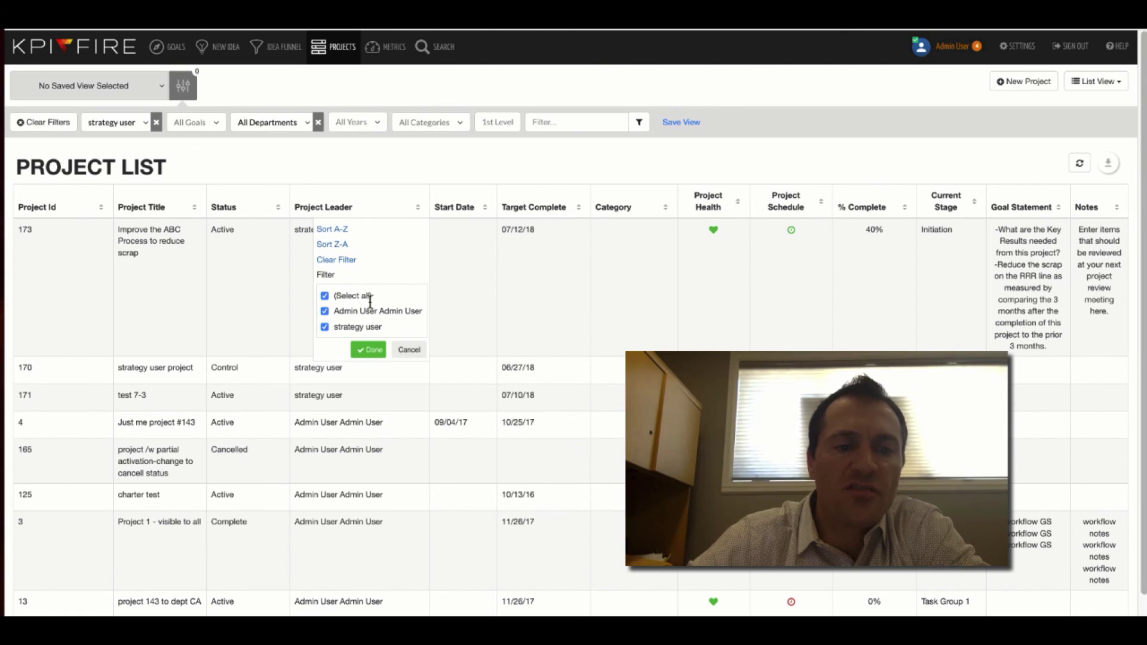
pyautogui.click(374, 350)
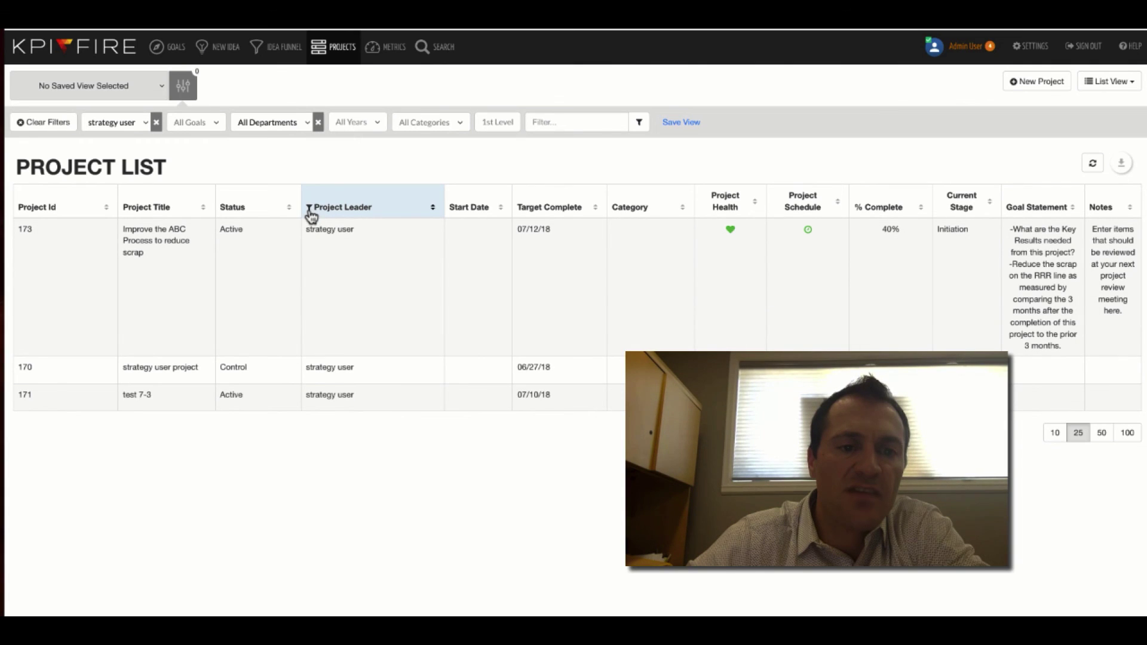
pyautogui.click(1095, 167)
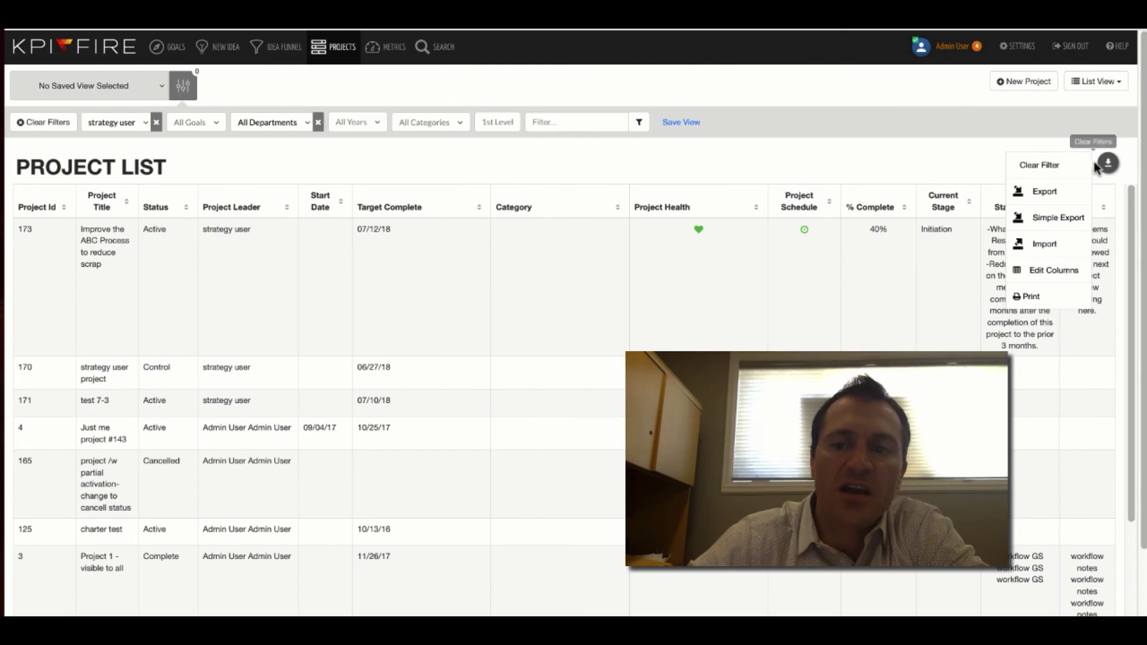